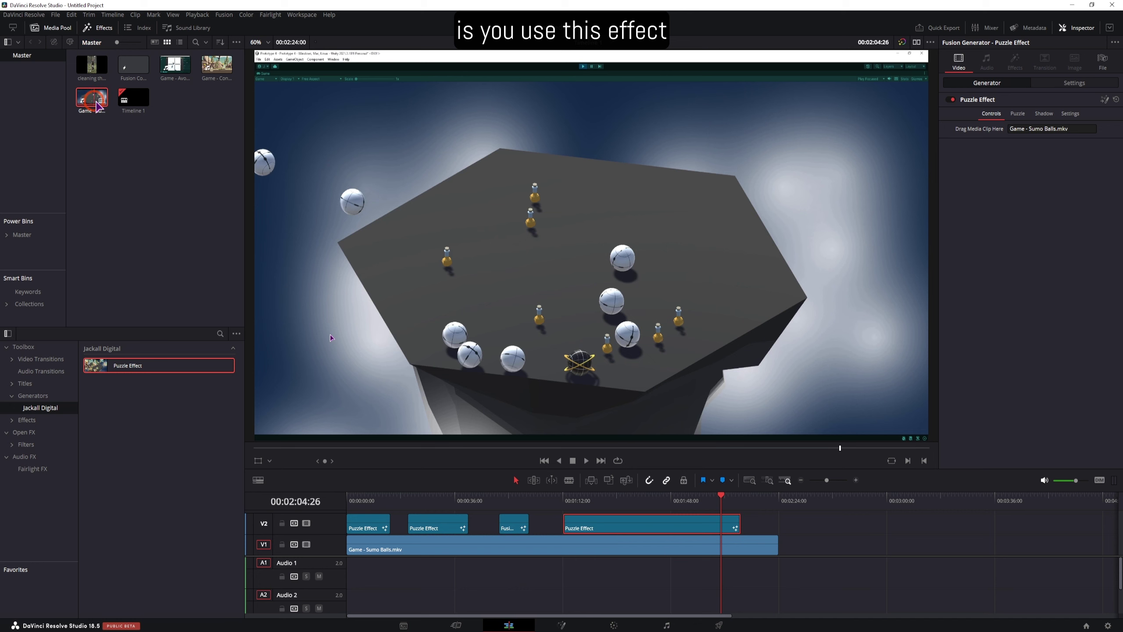
Place Game - Sumo Balls.mkv on V2 directly after the shortened last Puzzle Effect clip and preview the cut between them
drag(97, 106, 569, 520)
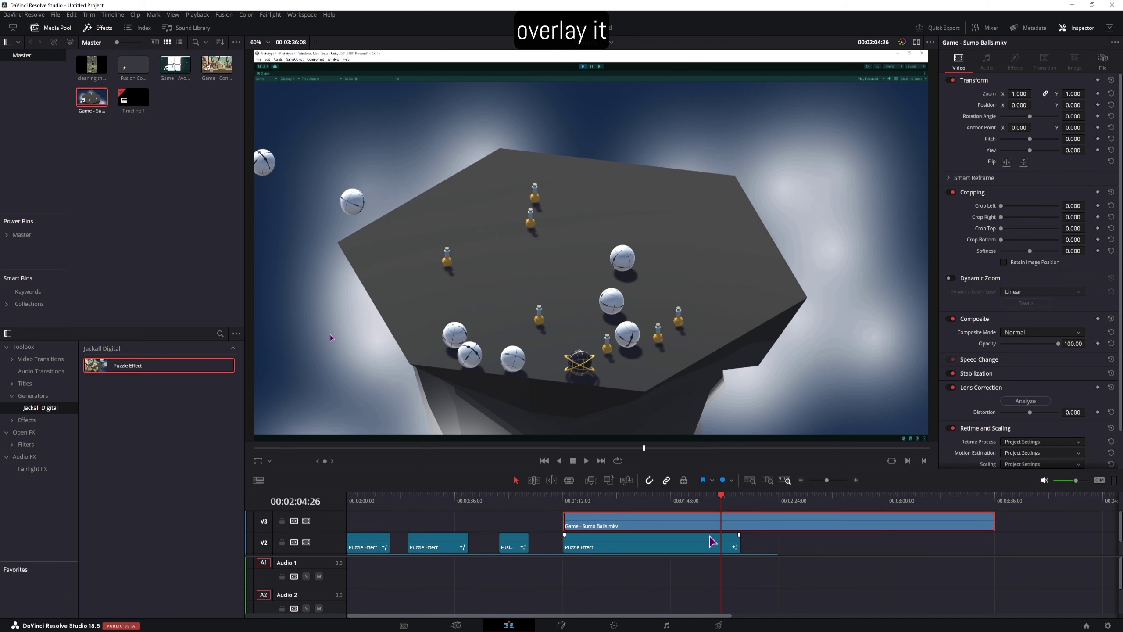
drag(738, 542, 676, 544)
click(610, 497)
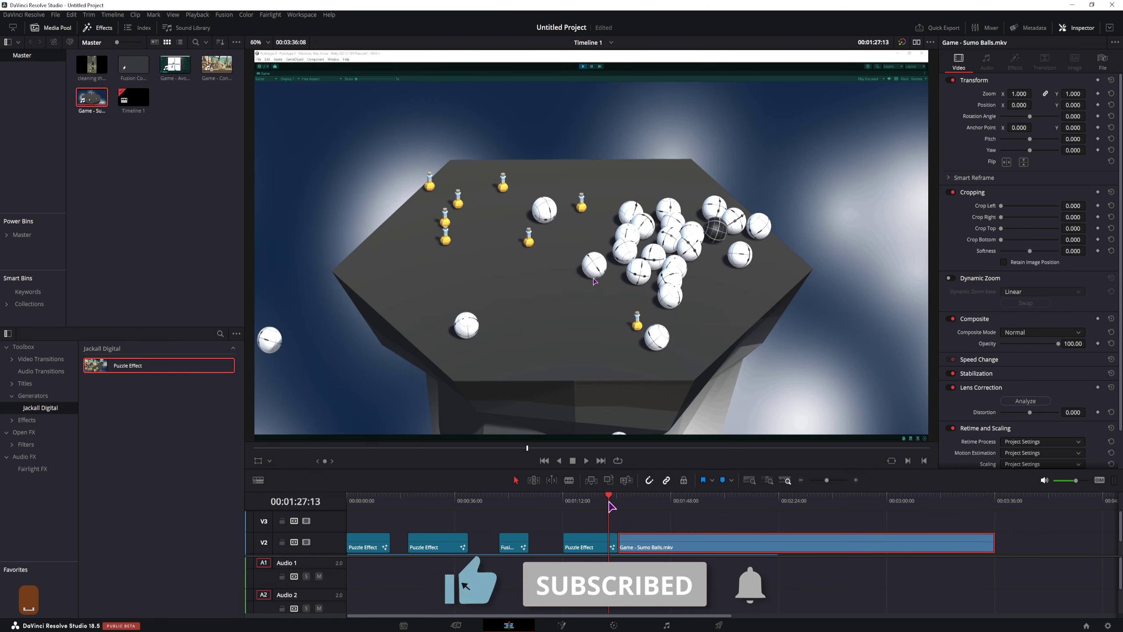
key(space)
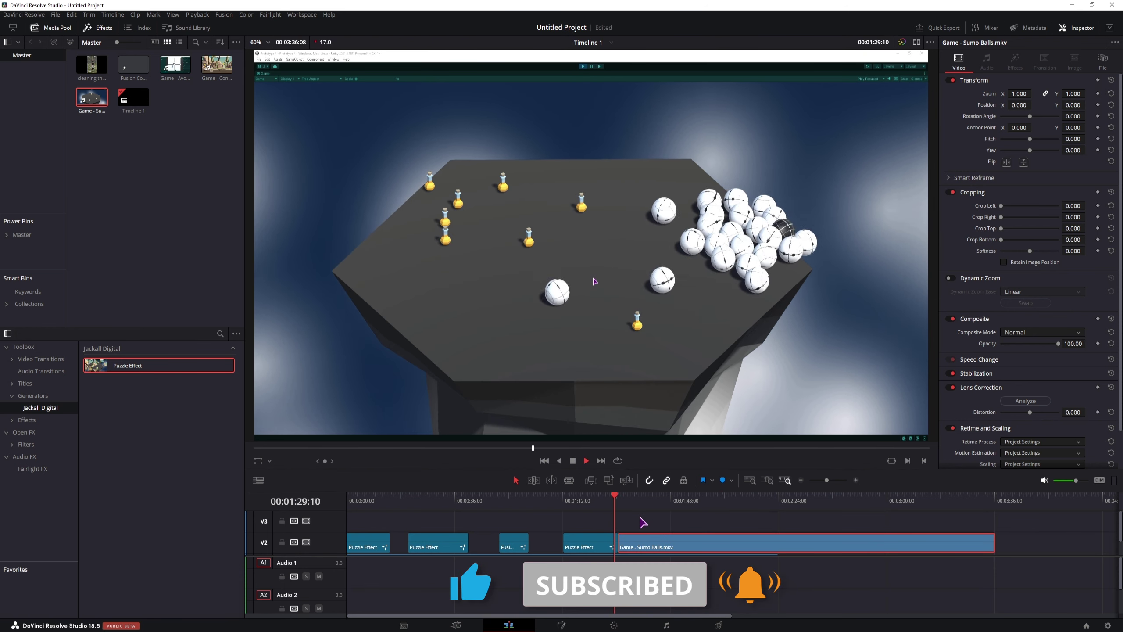
Trim the last Puzzle Effect clip to end at about 00:01:19:20 and move the Sumo Balls clip against its end
click(585, 500)
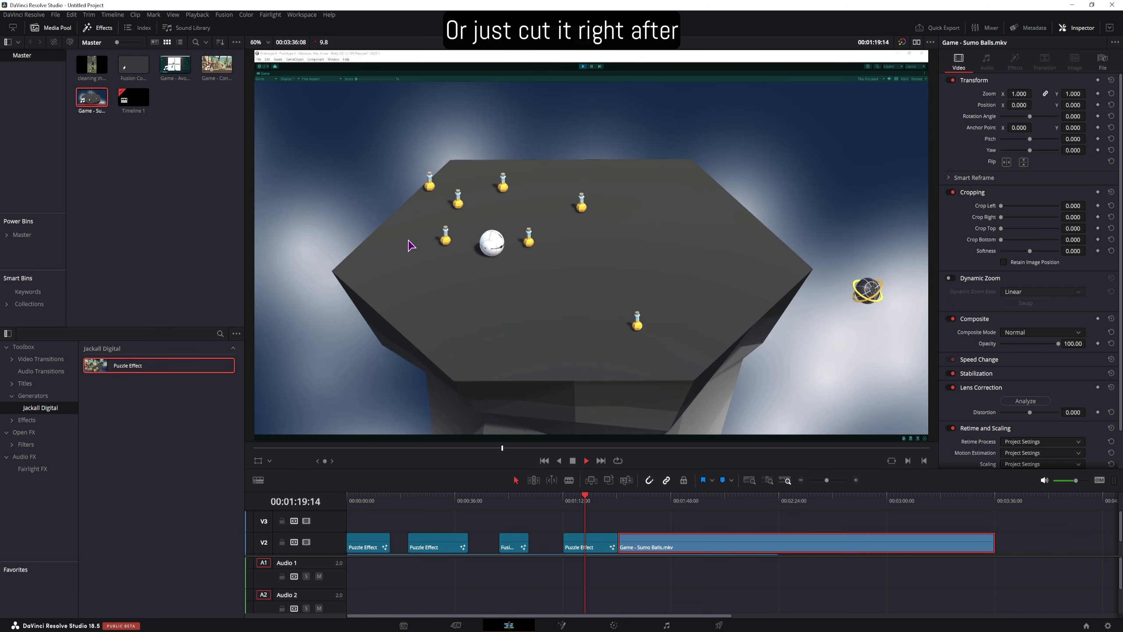
drag(618, 542, 585, 542)
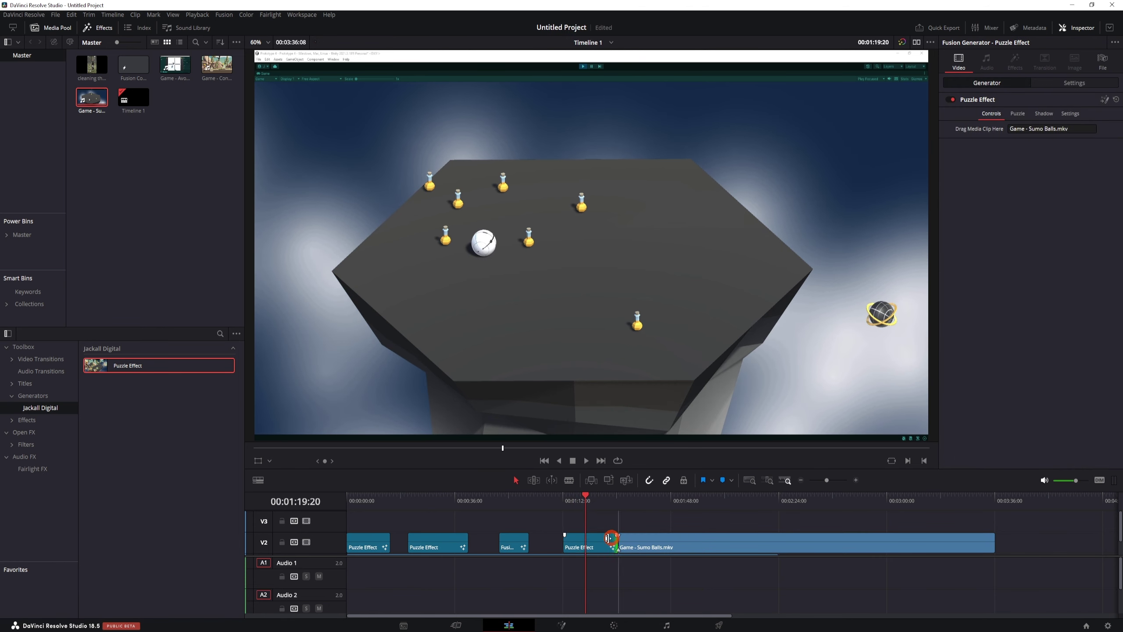
click(624, 542)
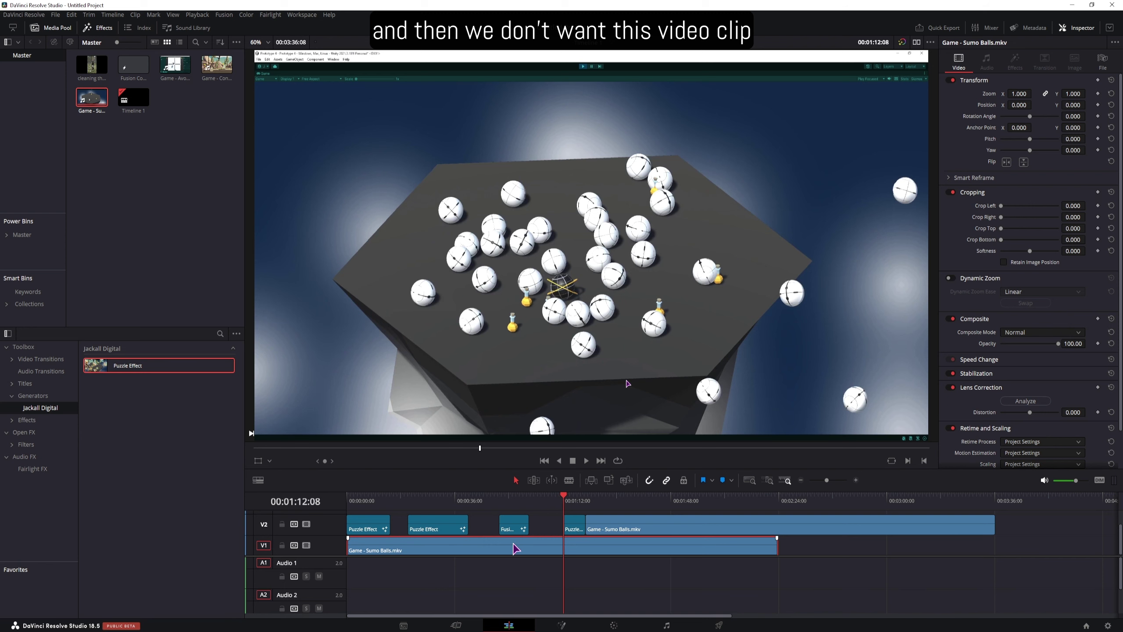
Delete the Sumo Balls clip on V1 and place Game - Avoid da BOMB-a.mp4 there, starting at the end of the Fusion composition clip
key(Delete)
drag(175, 65, 531, 540)
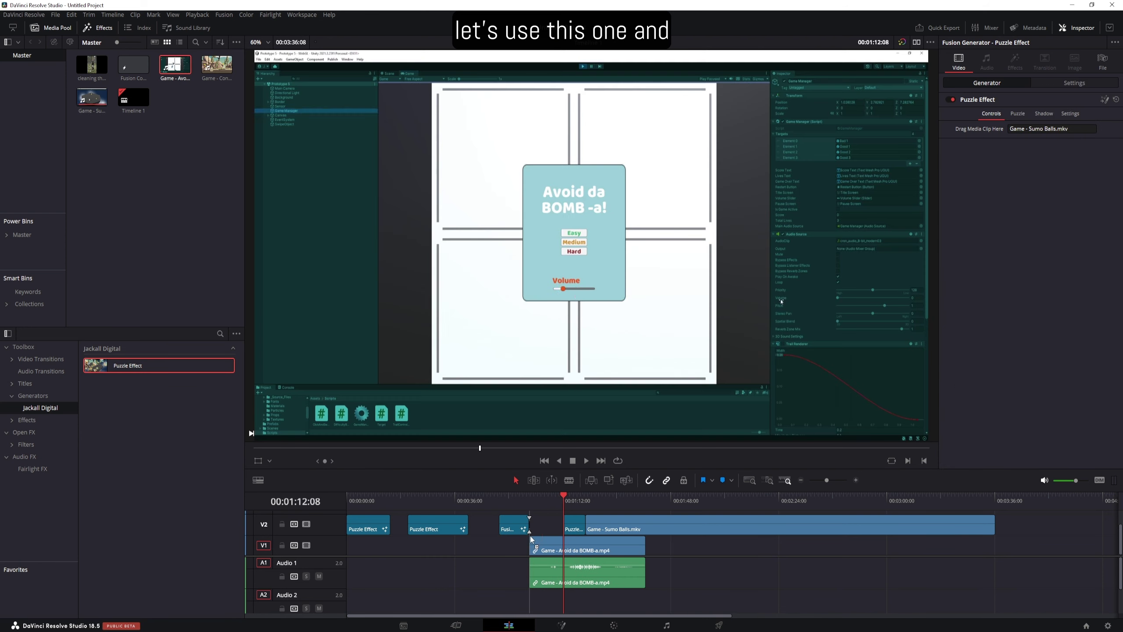
Step frame by frame through the last Puzzle Effect clip to review the transition from Avoid da BOMB-a to Sumo Balls
key(Right)
key(Right)
key(Right)
key(Right)
key(Right)
key(Right)
key(Right)
key(Right)
key(Right)
key(Right)
key(Right)
key(Right)
key(Right)
key(Right)
key(Right)
key(Right)
key(Right)
key(Right)
key(Right)
key(Right)
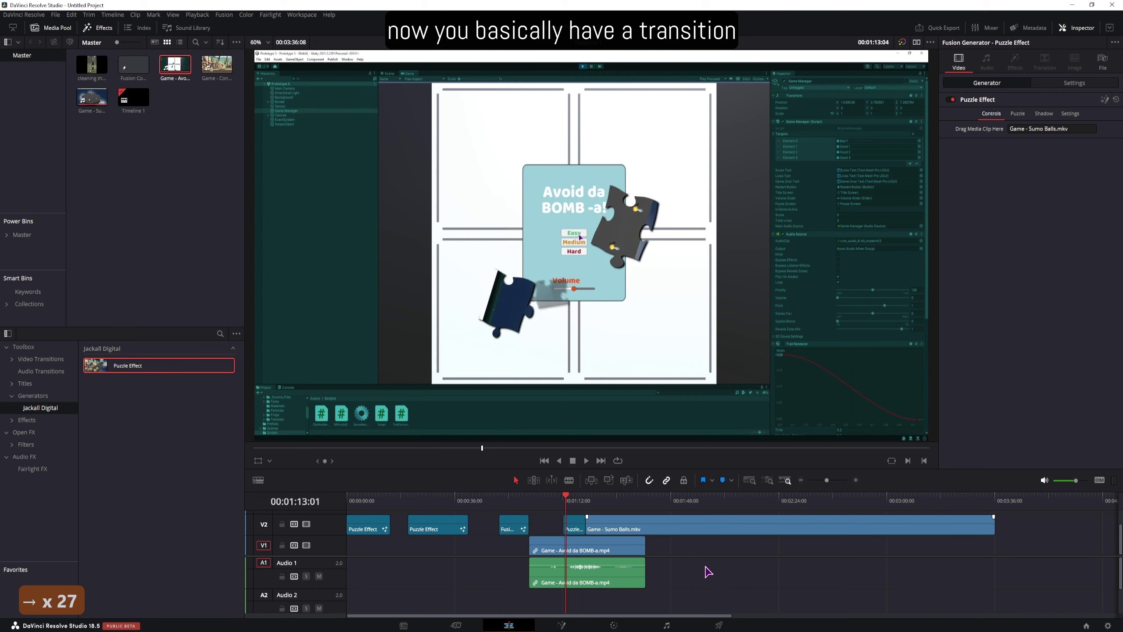
key(Right)
key(Right)
key(Right)
key(Right)
key(Right)
key(Right)
key(Right)
key(Right)
key(Right)
key(Right)
key(Right)
key(Right)
key(Right)
key(Right)
key(Right)
key(Right)
key(Right)
key(Right)
key(Right)
key(Right)
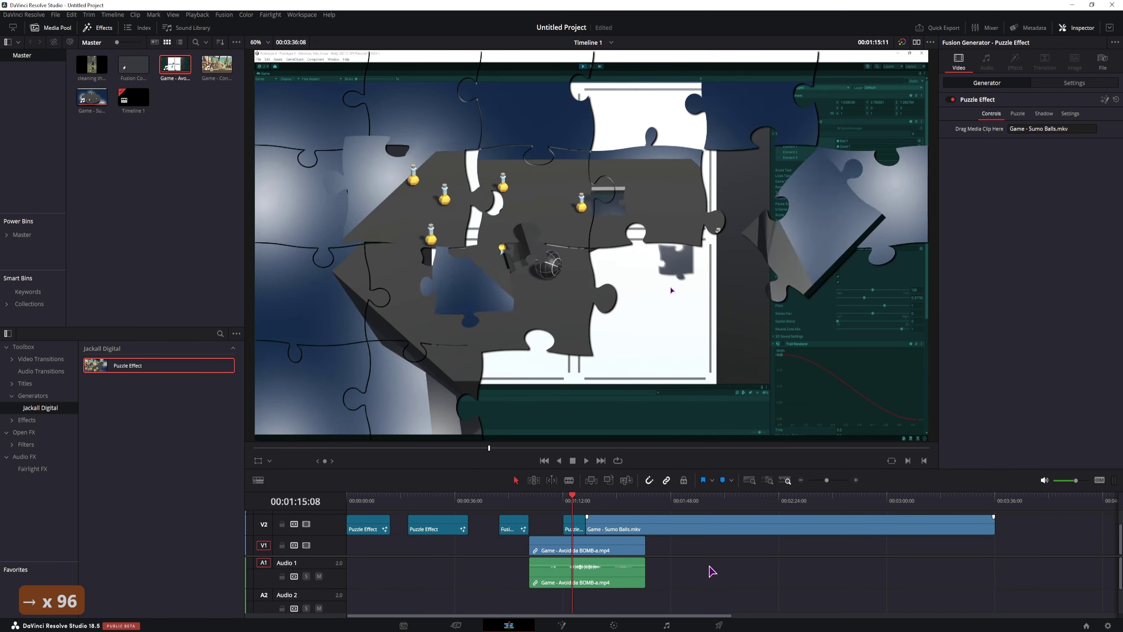
key(Right)
key(Right)
key(Right)
key(Right)
key(Right)
key(Right)
key(Right)
key(Right)
key(Right)
key(Right)
key(Right)
key(Right)
key(Right)
key(Right)
key(Right)
key(Right)
key(Right)
key(Right)
key(Right)
key(Right)
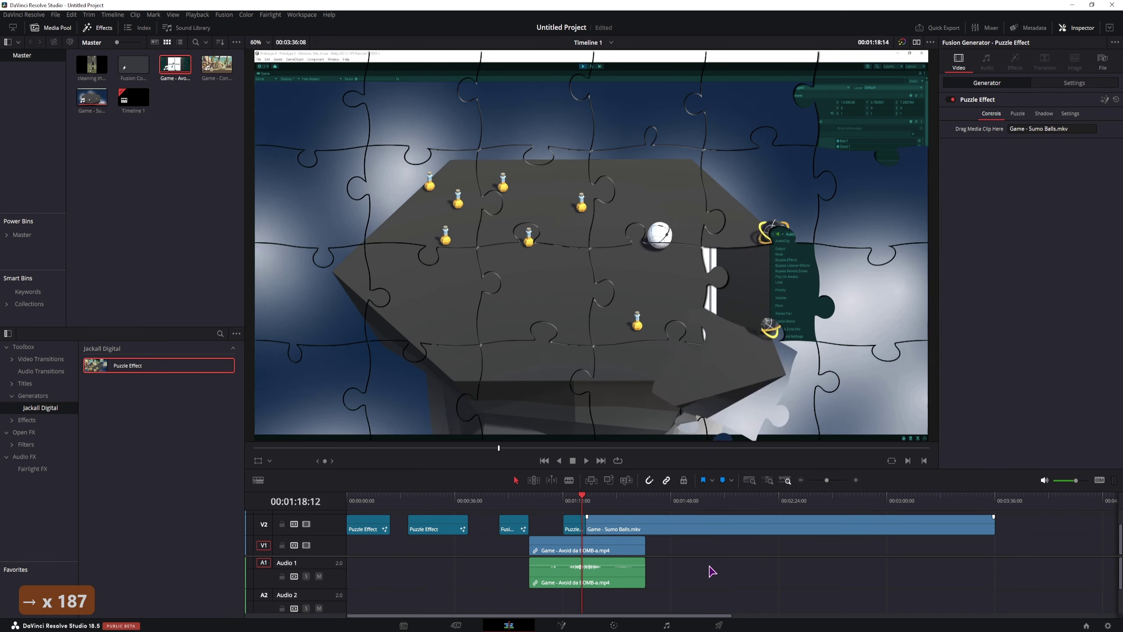
key(Right)
key(Right)
key(Right)
key(Right)
key(Right)
key(Right)
key(Right)
key(Right)
key(Right)
key(Right)
key(Right)
key(Right)
key(Right)
key(Right)
key(Right)
key(Right)
key(Right)
key(Right)
key(Right)
key(Right)
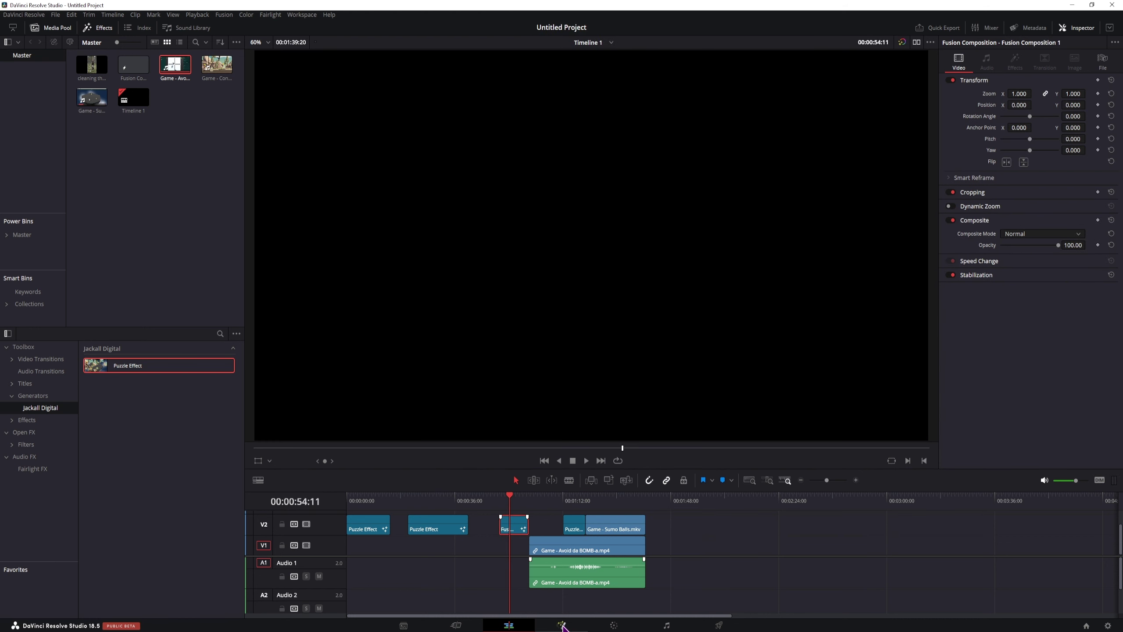
Open Fusion Composition 1 on the Fusion page and add Game - Avoid da BOMB-a.mp4 as a media input node
click(562, 625)
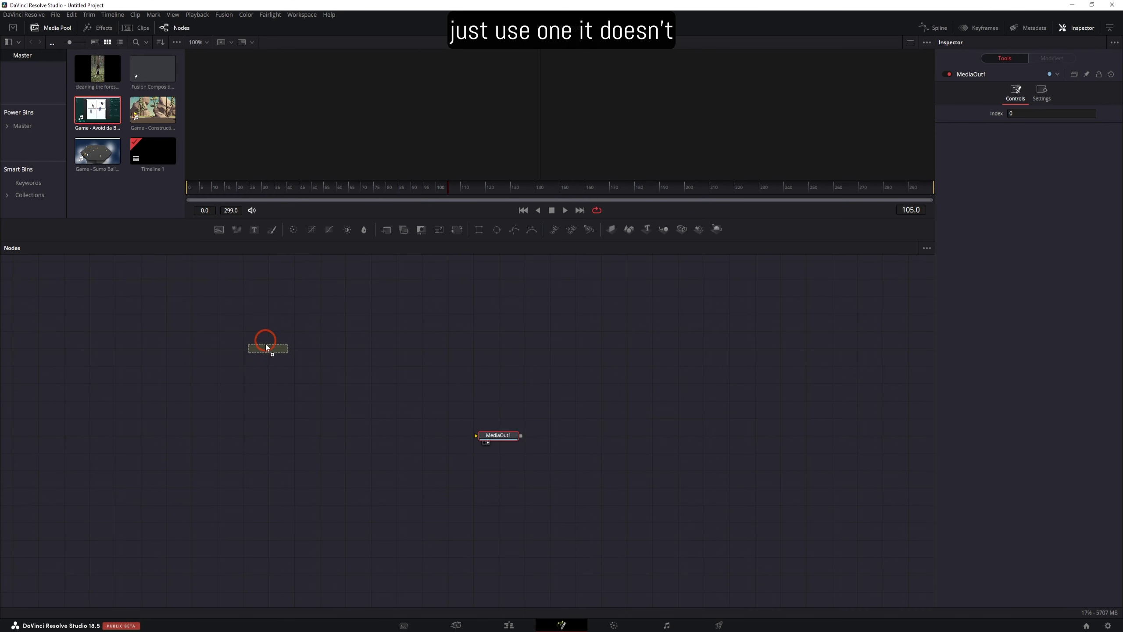
drag(248, 311, 221, 309)
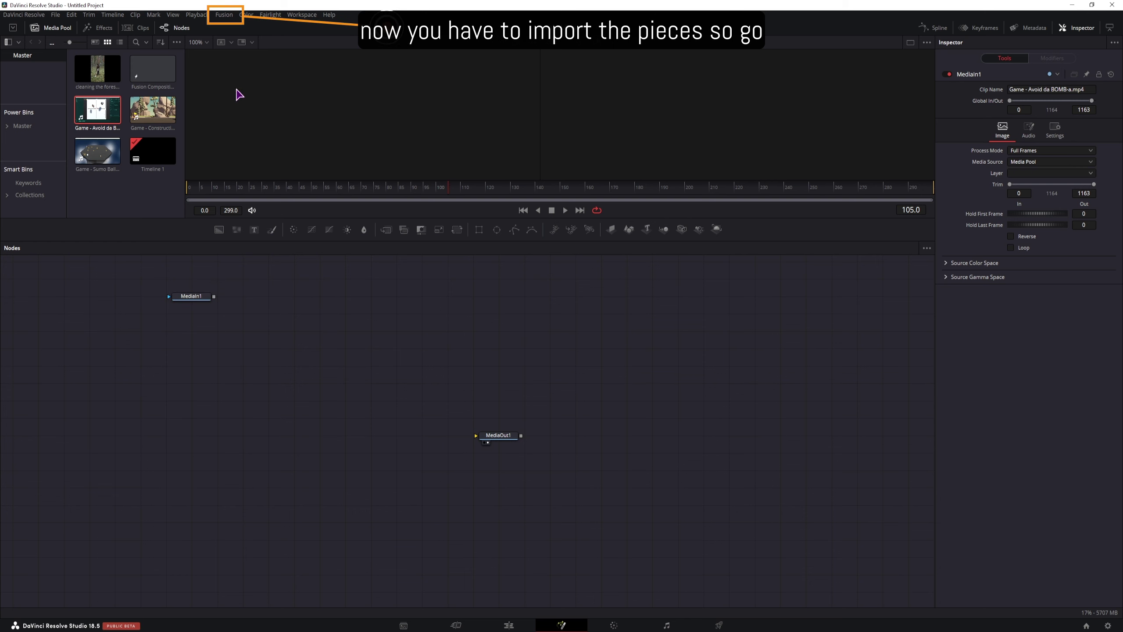
Import Puzzle Group 4.svg from the Puzzle SVG Files folder at an image size of 2560 by 1440
click(217, 15)
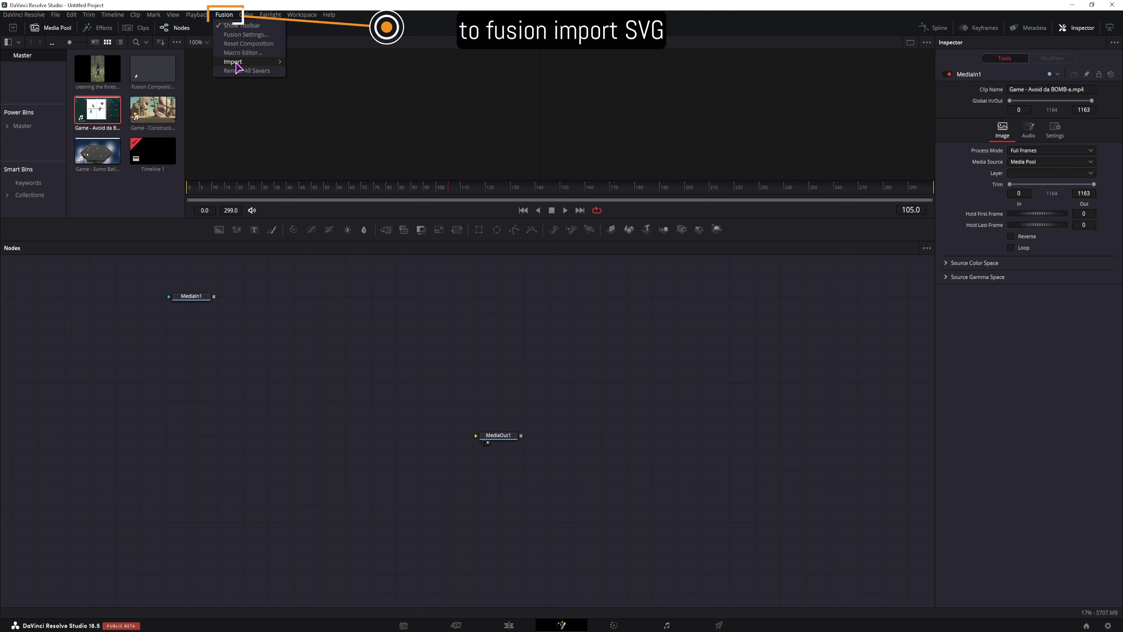
mouse_move(257, 61)
click(315, 100)
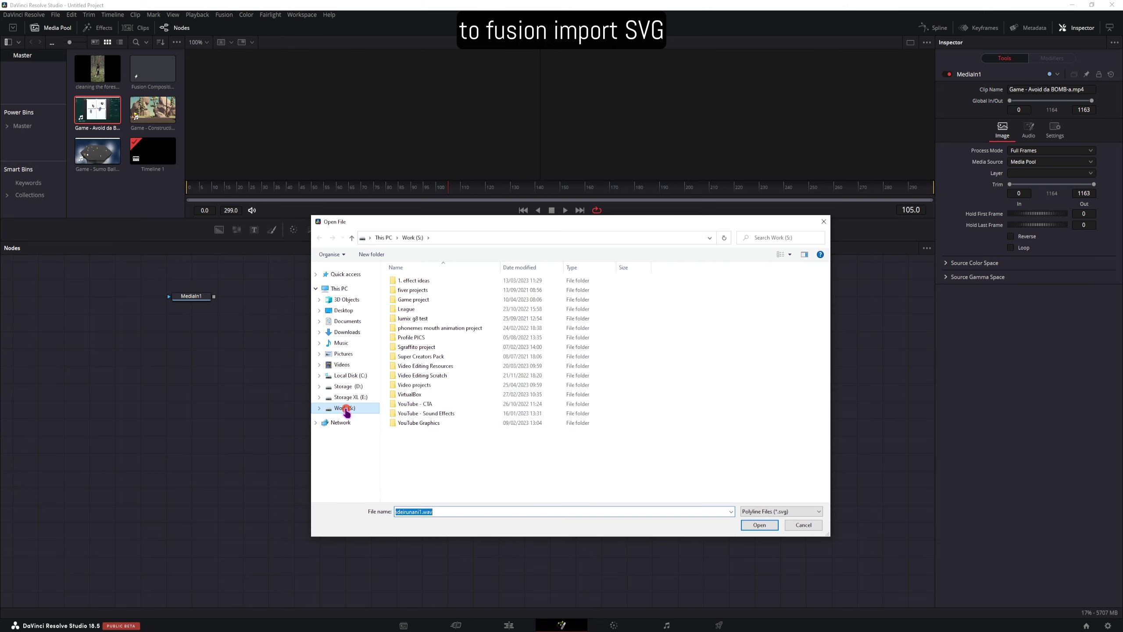
click(429, 292)
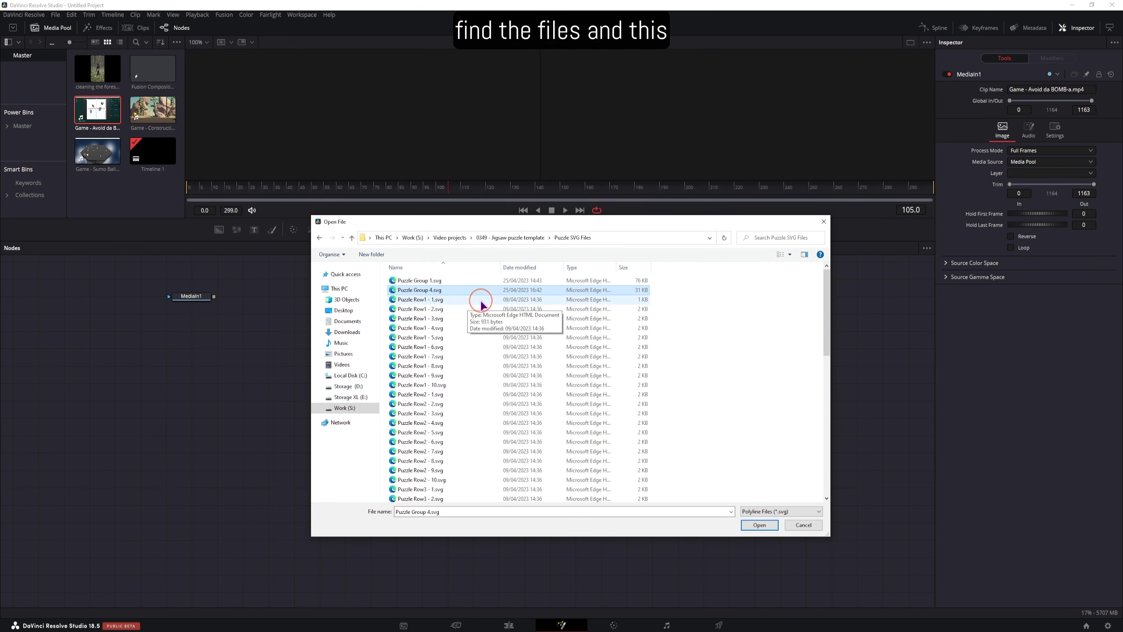
click(751, 526)
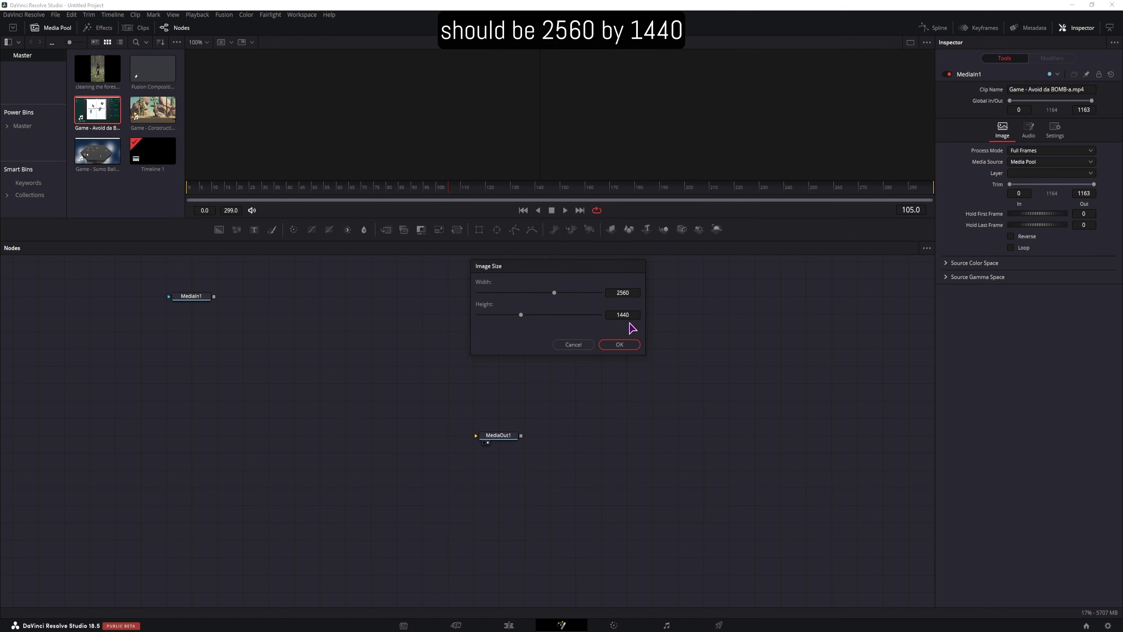
click(619, 345)
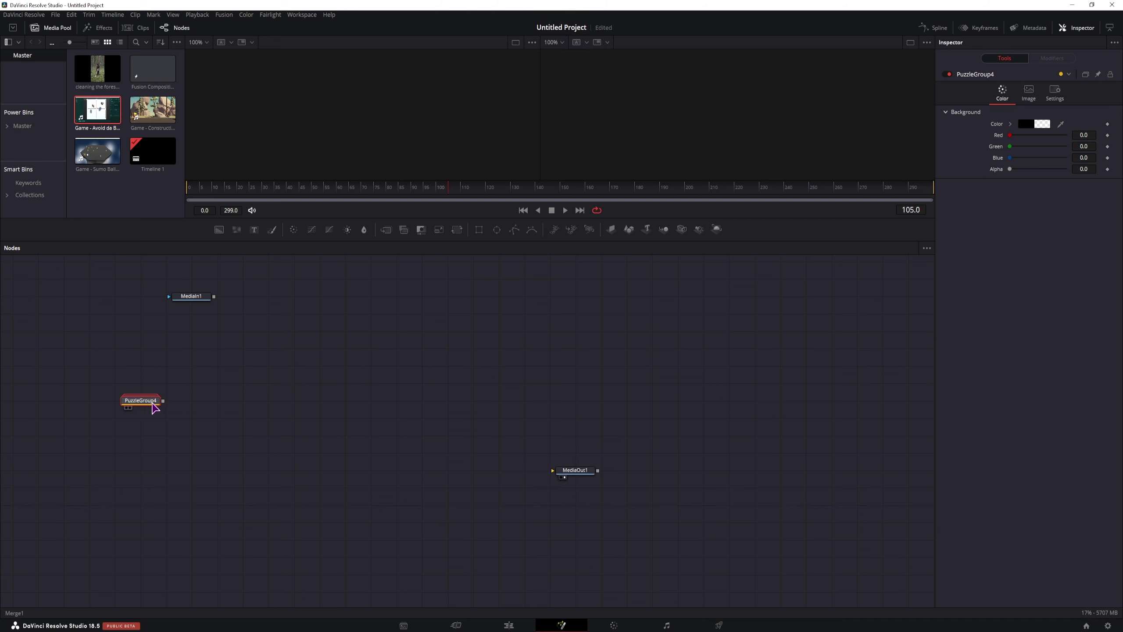
Expand the PuzzleGroup4 node to look through its path nodes, and ungroup it
double_click(150, 405)
drag(150, 405, 108, 281)
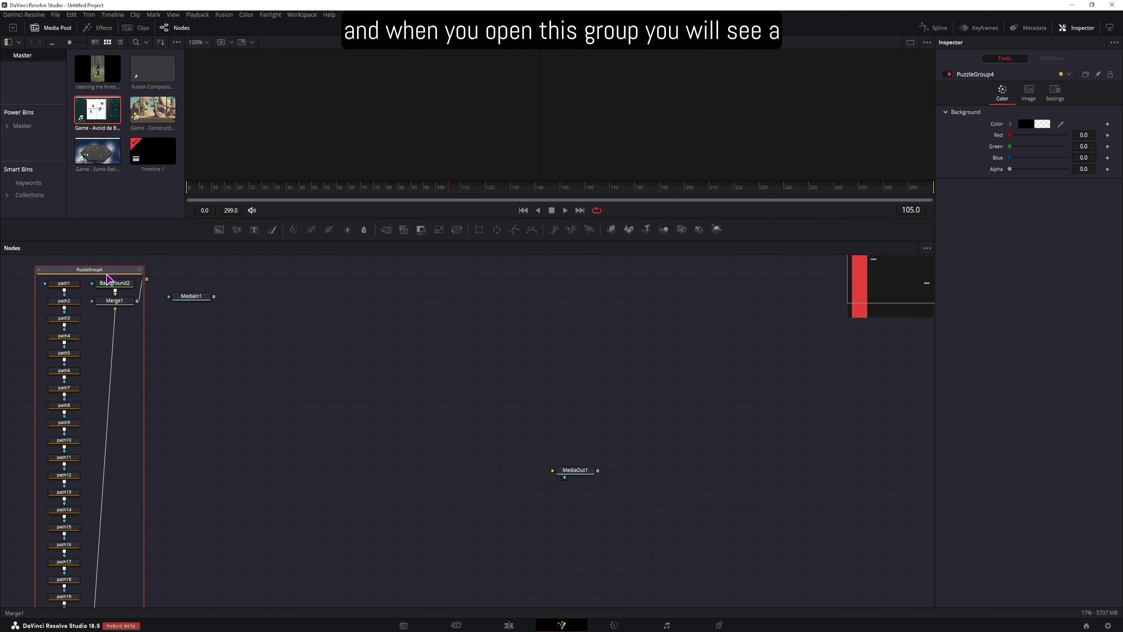
scroll(110, 421, down, 6)
scroll(112, 420, up, 9)
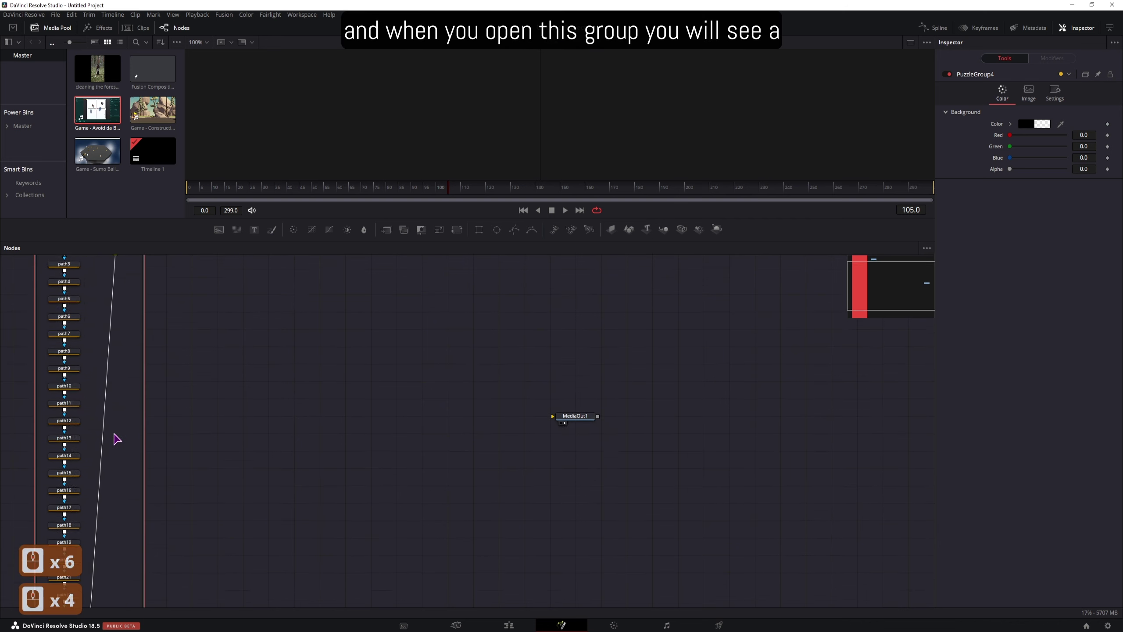
scroll(116, 439, down, 2)
right_click(98, 300)
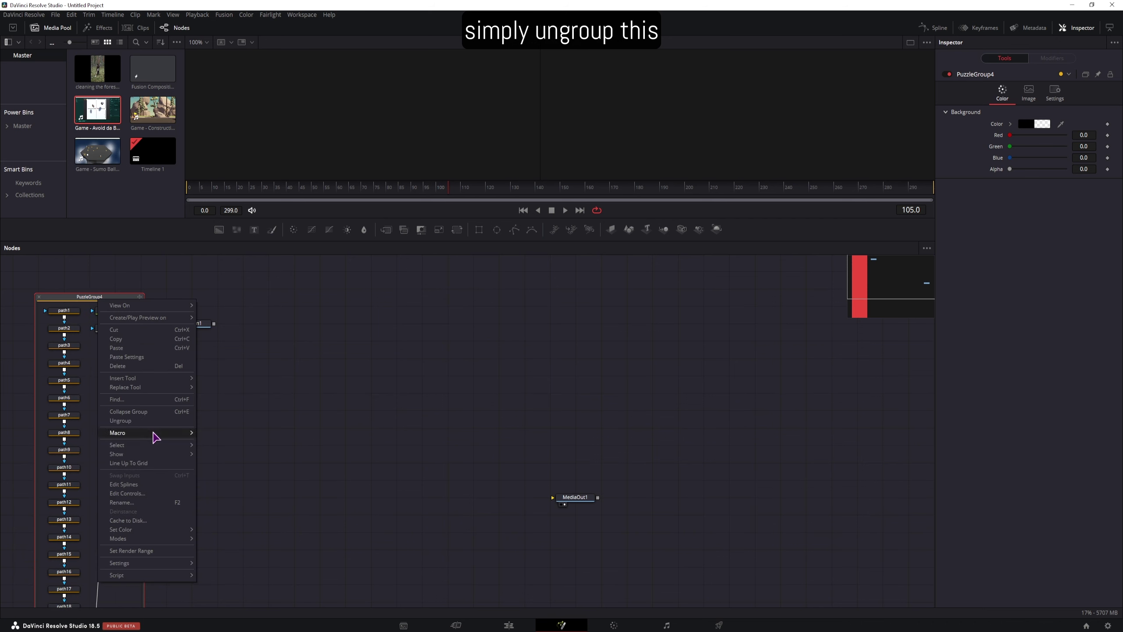
click(150, 421)
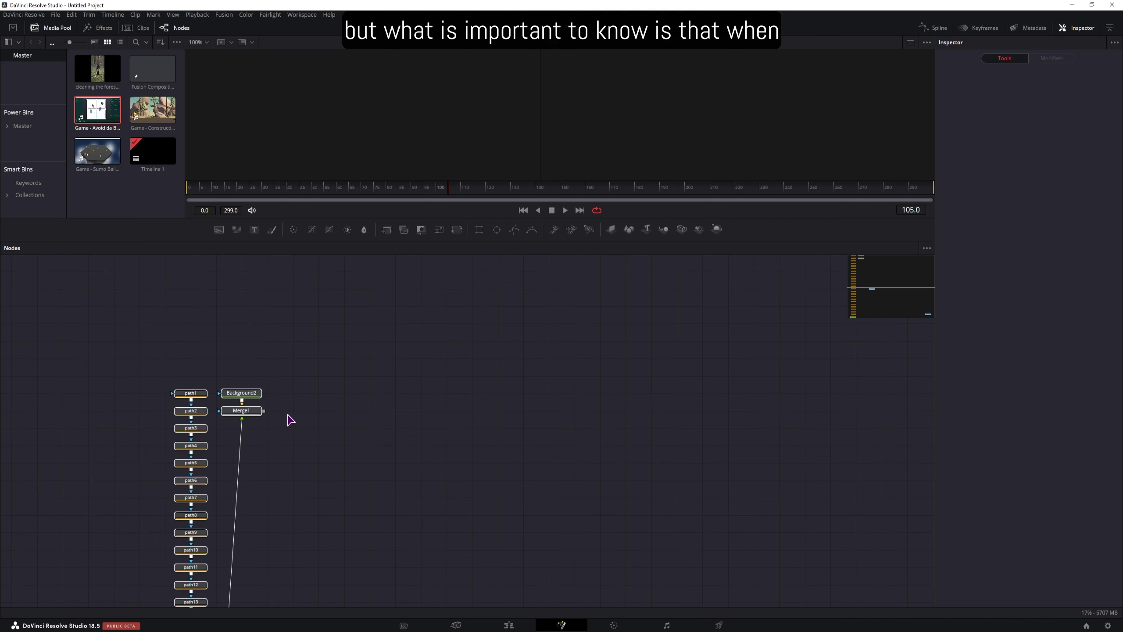
Enlarge the viewer area and show the Merge1 node in the first viewer
drag(633, 217, 587, 367)
click(266, 564)
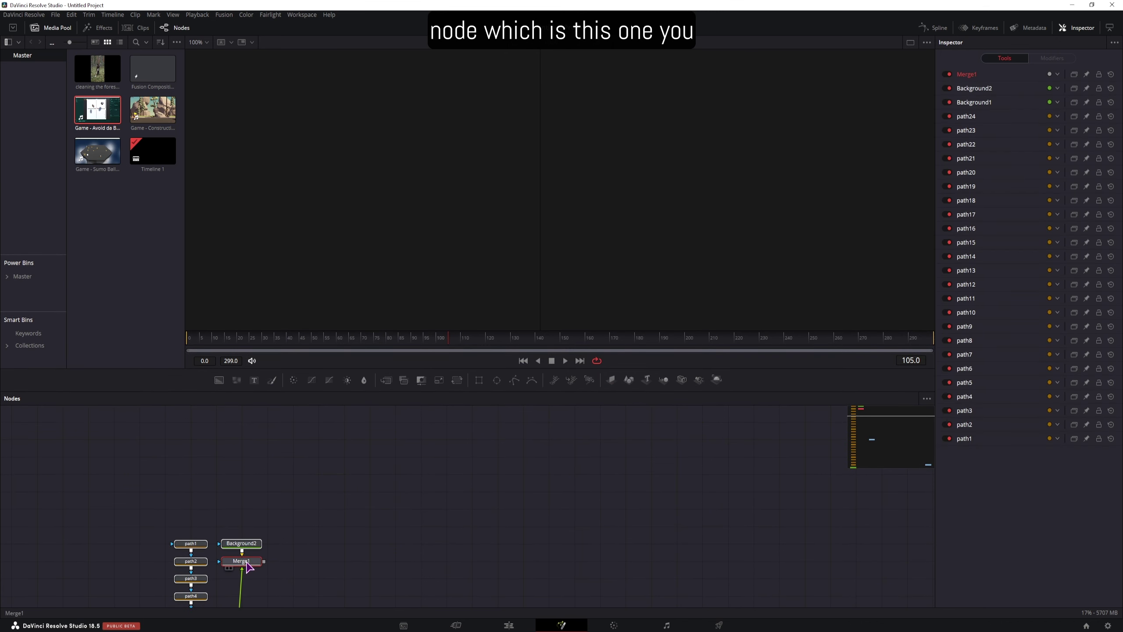
key(1)
drag(306, 489, 379, 454)
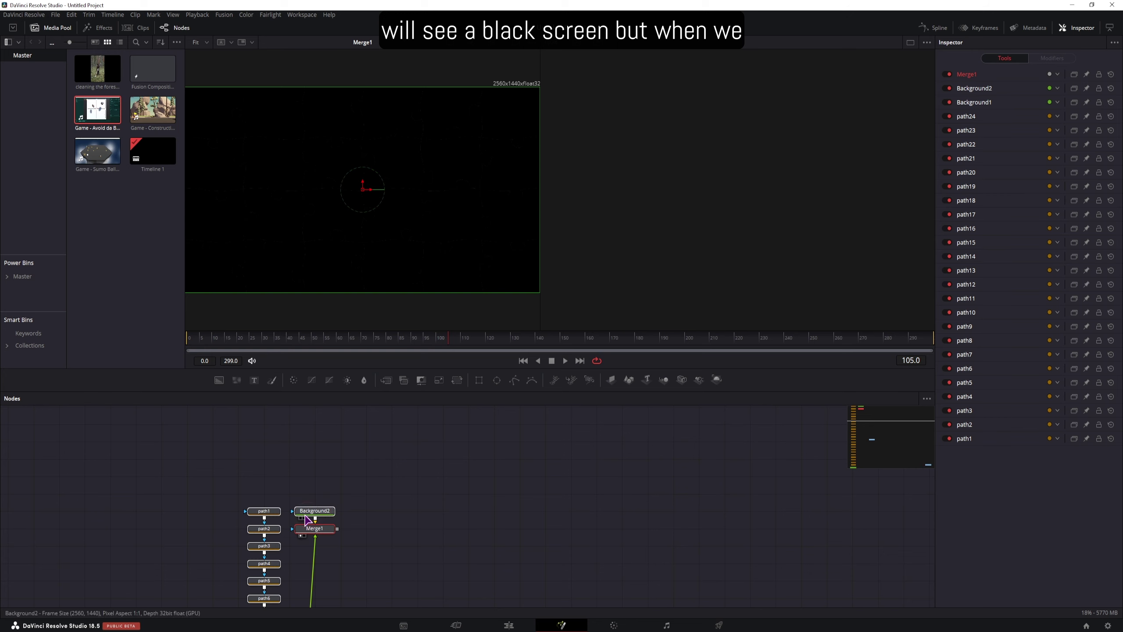
Select all nodes from path1 to path24 to show every puzzle outline, and hide the media pool
click(266, 511)
scroll(248, 469, down, 3)
drag(217, 431, 302, 608)
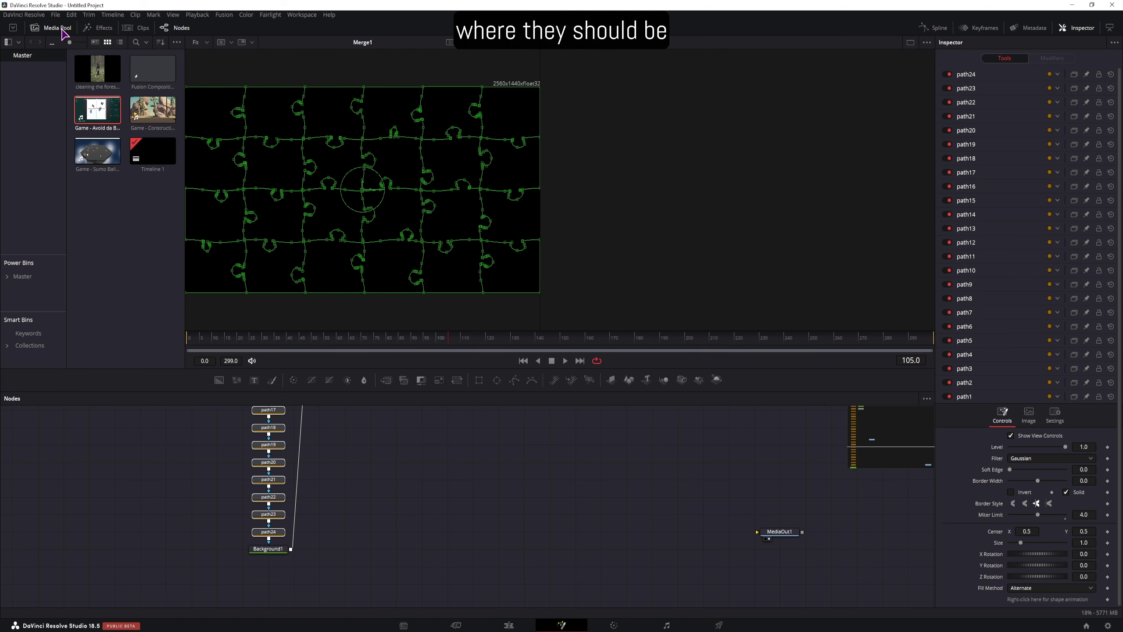
click(61, 30)
scroll(284, 449, up, 3)
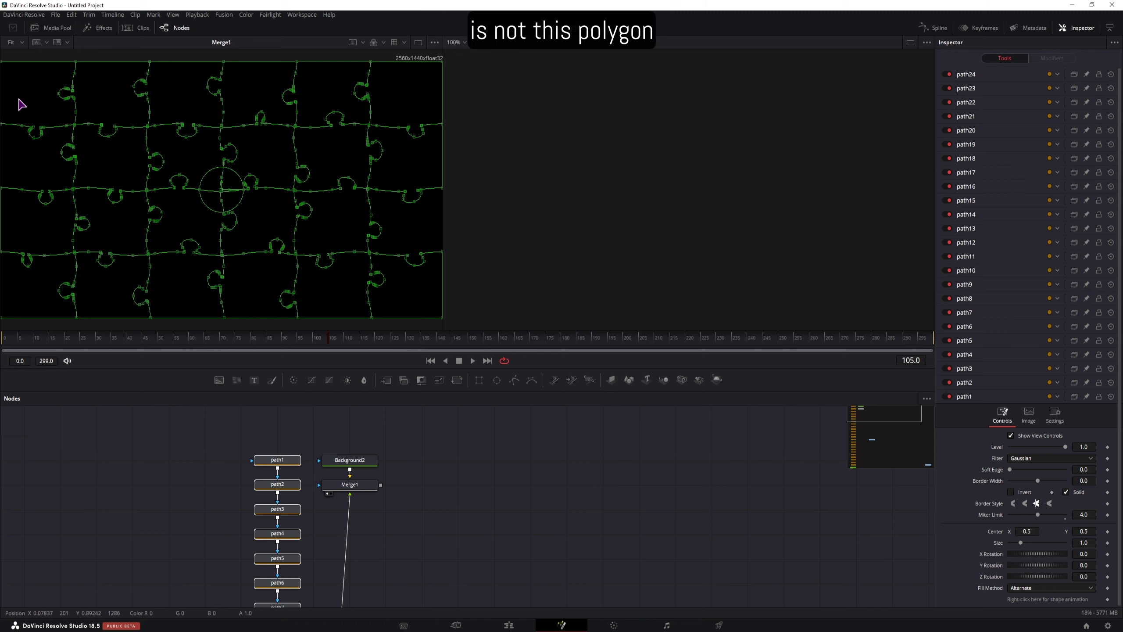
Go through the path nodes from path1 to path6 individually to examine where each puzzle piece sits in the frame
click(281, 460)
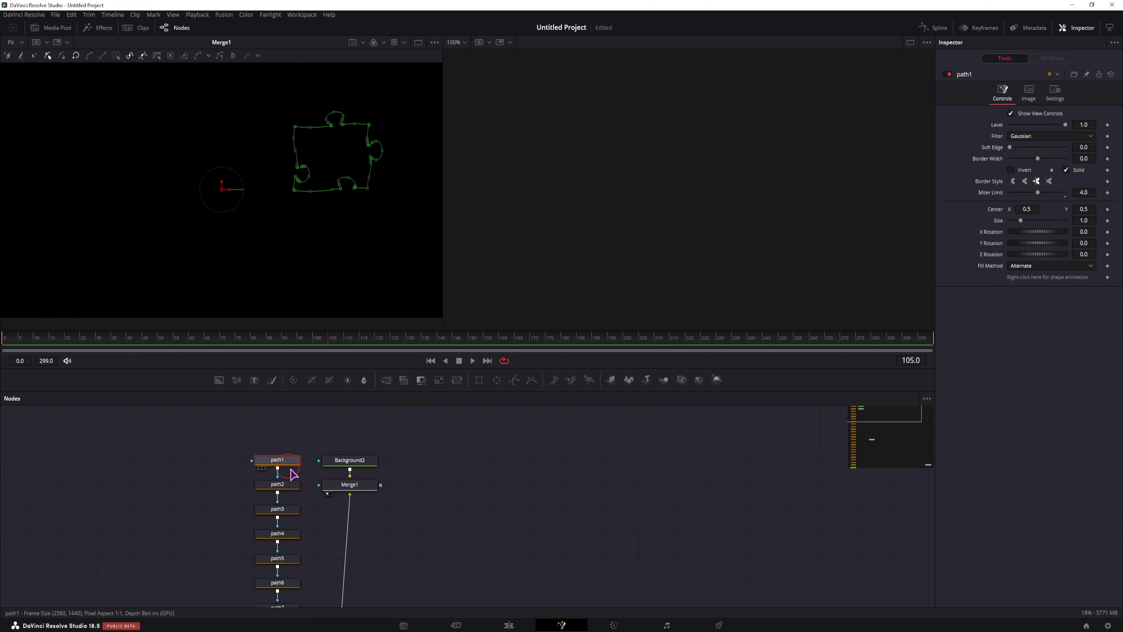
click(294, 487)
click(282, 511)
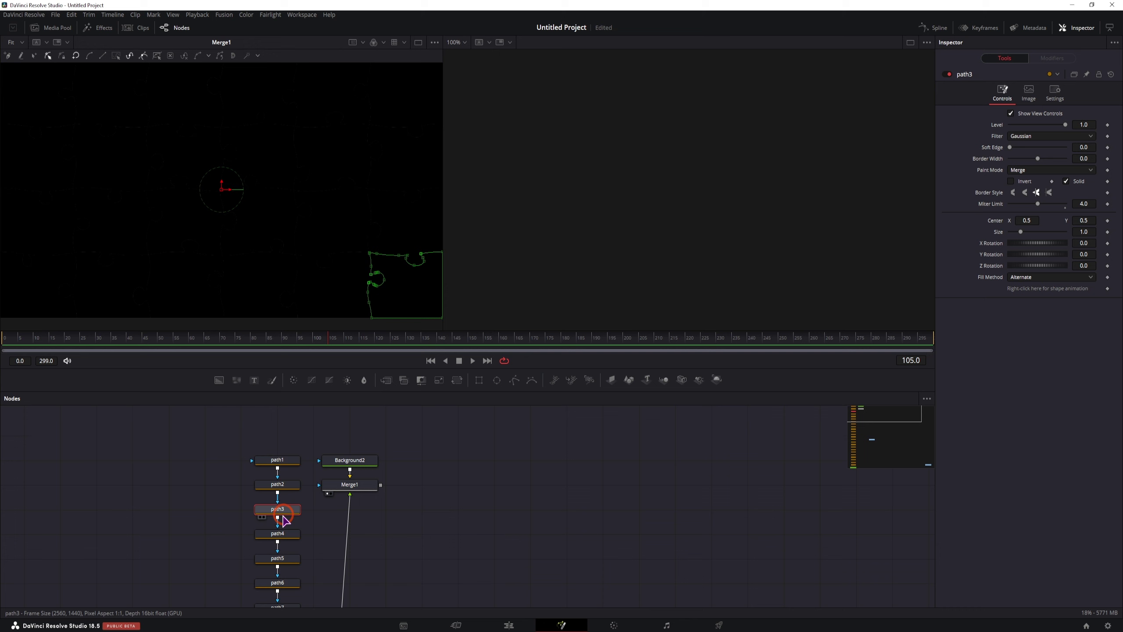
click(284, 540)
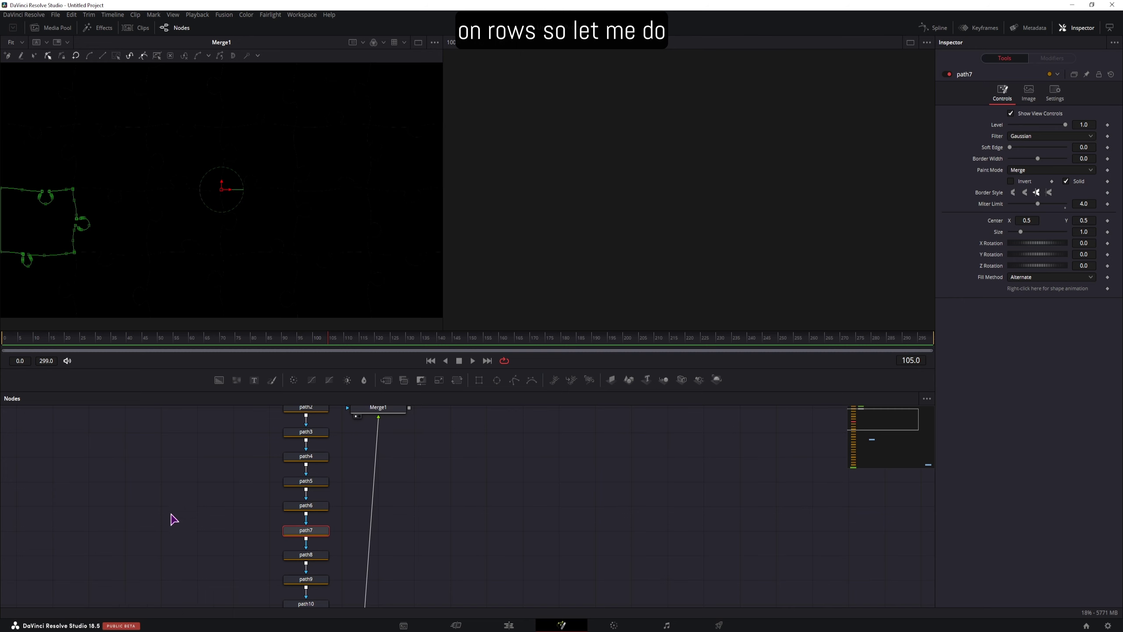
scroll(196, 503, up, 3)
click(330, 478)
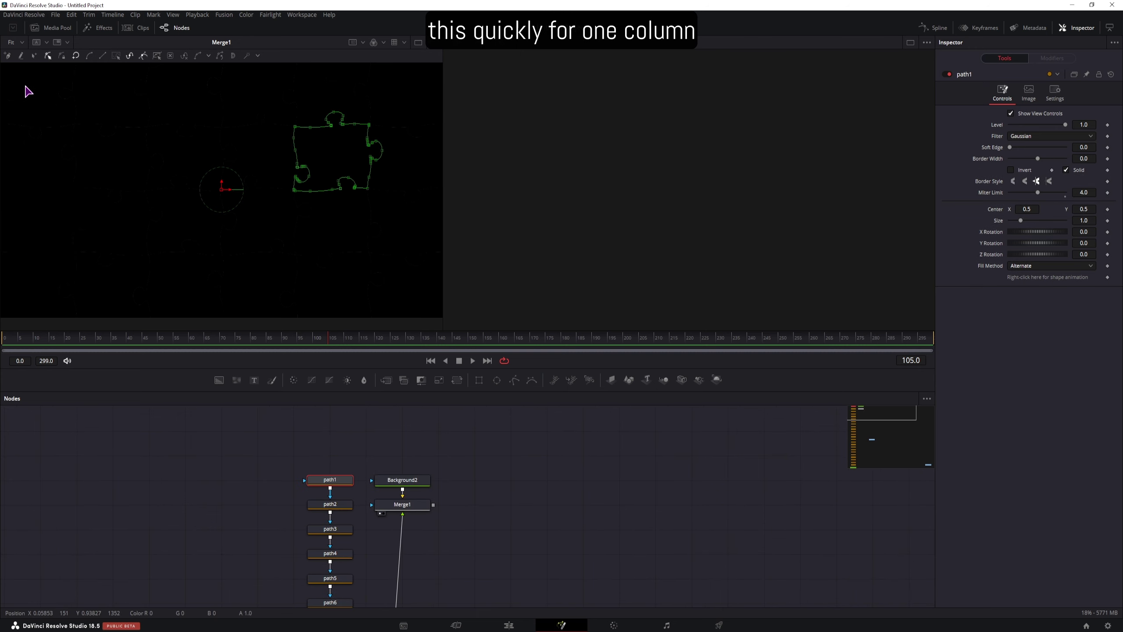
click(330, 504)
click(330, 528)
click(330, 553)
click(330, 577)
scroll(349, 553, down, 3)
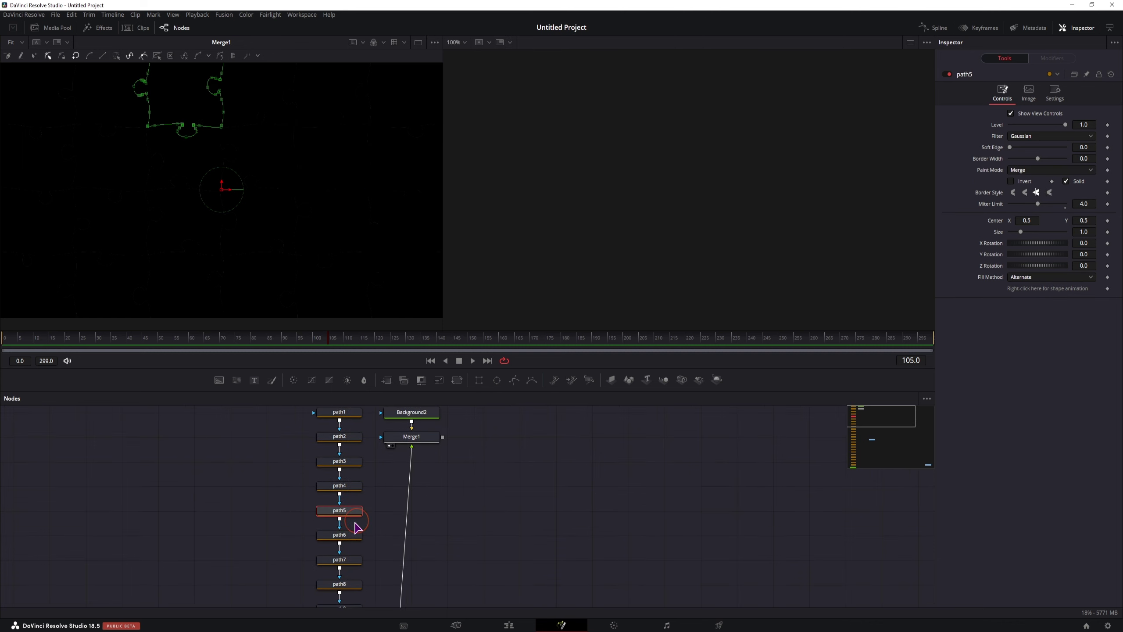
click(349, 535)
Pull the path7 and path8 nodes out of the chain and stack them separately as first-column pieces
click(351, 561)
drag(351, 561, 132, 462)
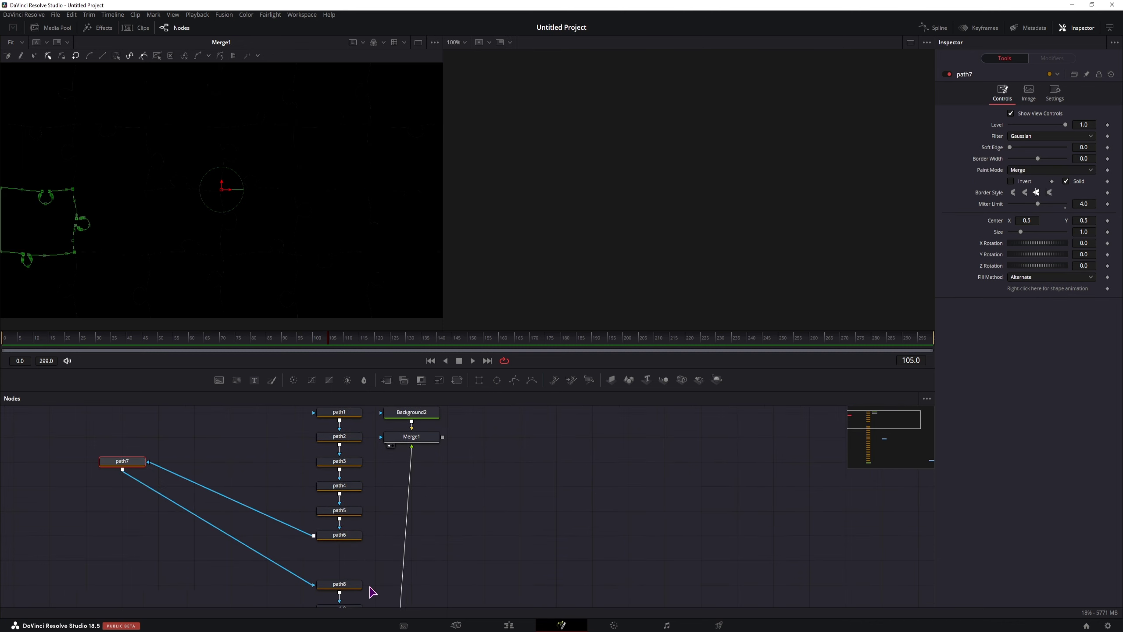
click(350, 584)
drag(349, 585, 130, 436)
Check path9, and move path10 and path11 out of the chain to join path7 and path8 in the first-column stack
scroll(371, 469, down, 2)
click(351, 544)
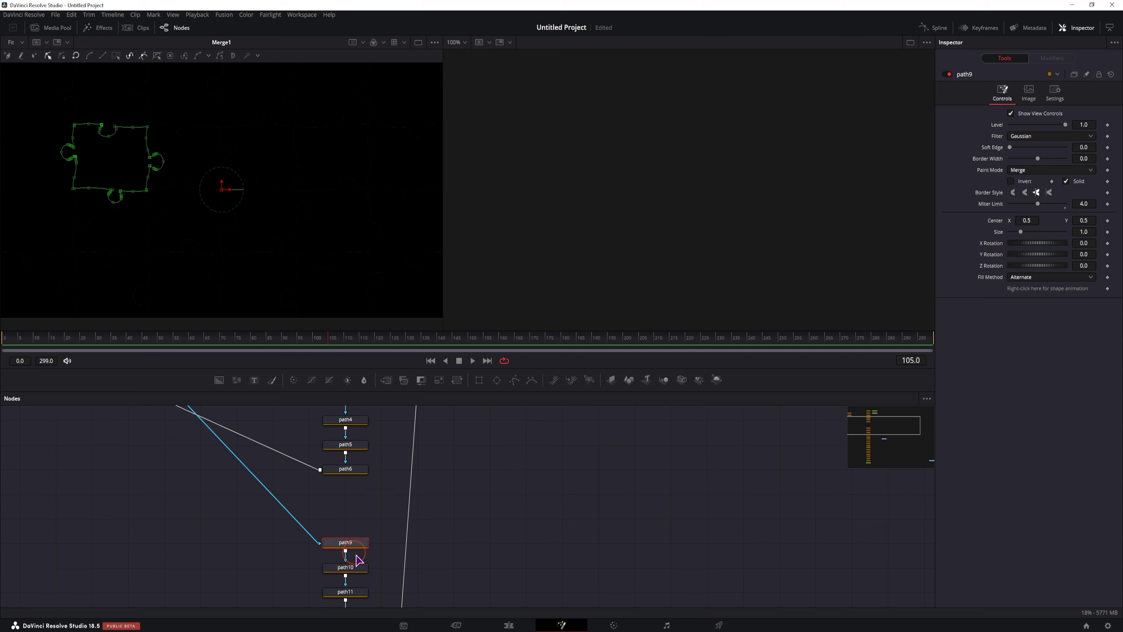
click(356, 570)
drag(354, 580, 137, 431)
scroll(353, 509, down, 2)
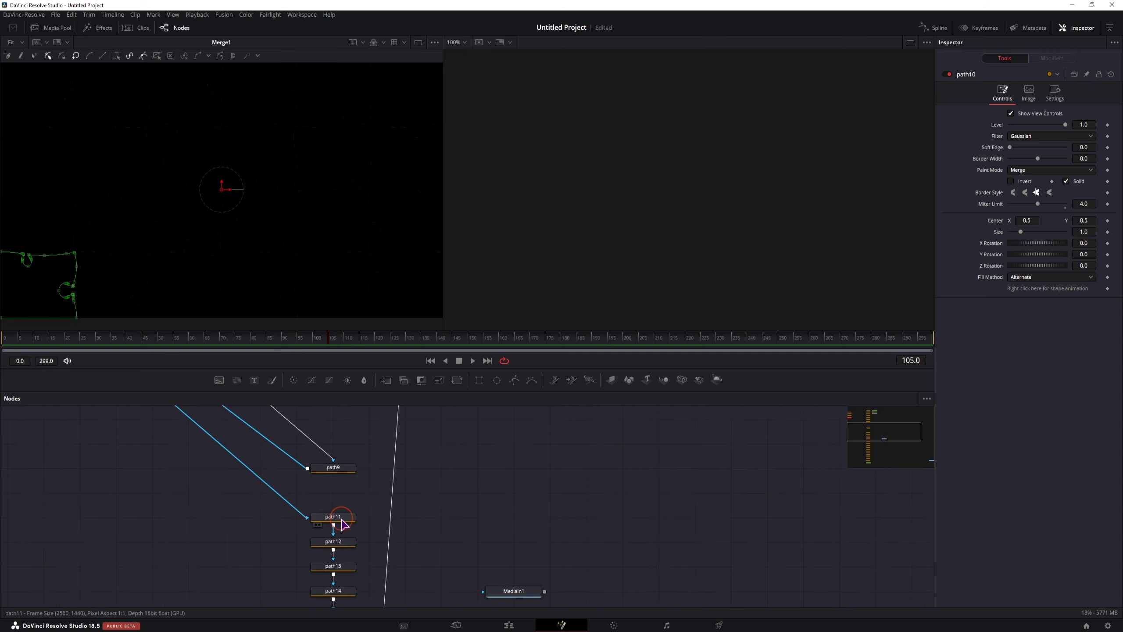
click(340, 522)
drag(341, 522, 203, 414)
scroll(262, 489, up, 2)
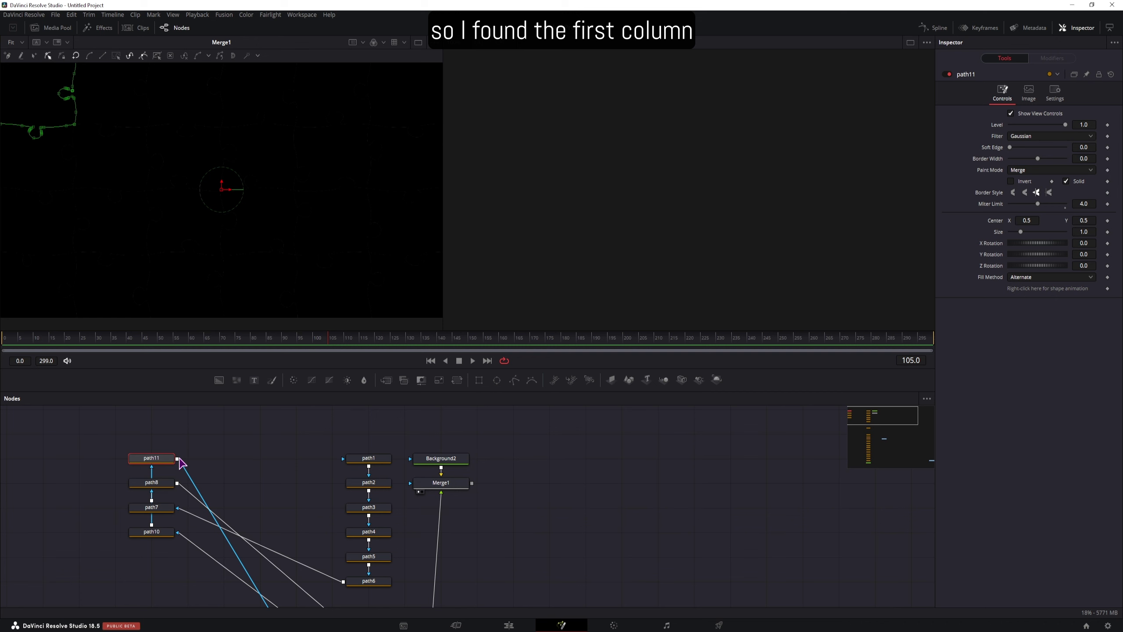
Disconnect path7, path8, path10 and path11 from one another and from the remaining path chain
scroll(208, 509, down, 3)
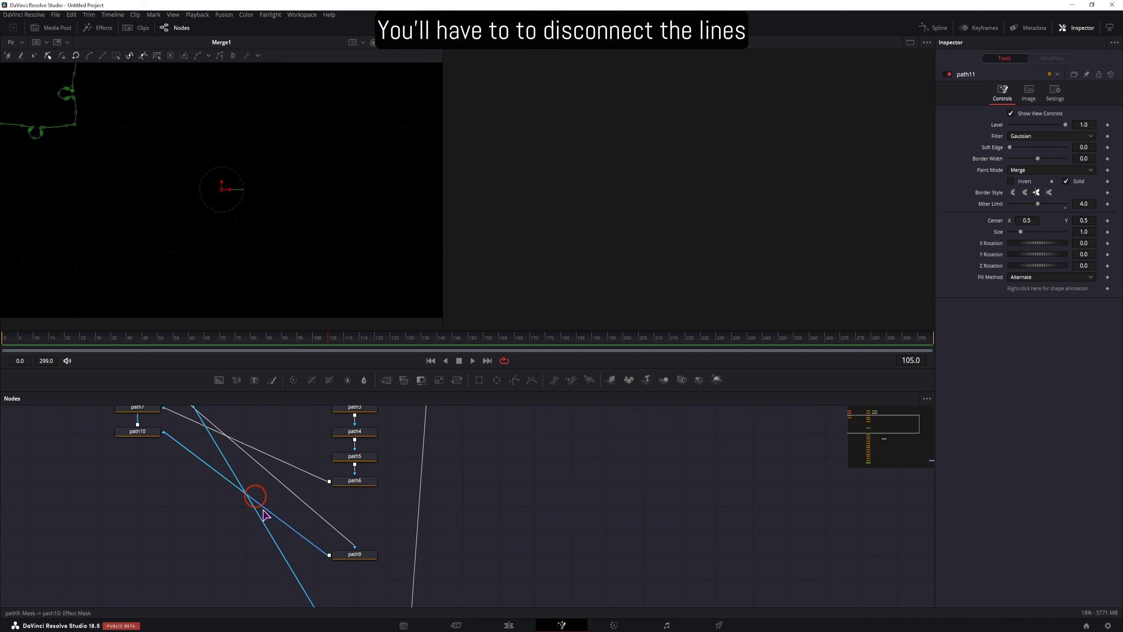
drag(289, 574, 223, 526)
click(180, 444)
drag(181, 416, 179, 431)
drag(308, 530, 299, 494)
scroll(299, 498, up, 3)
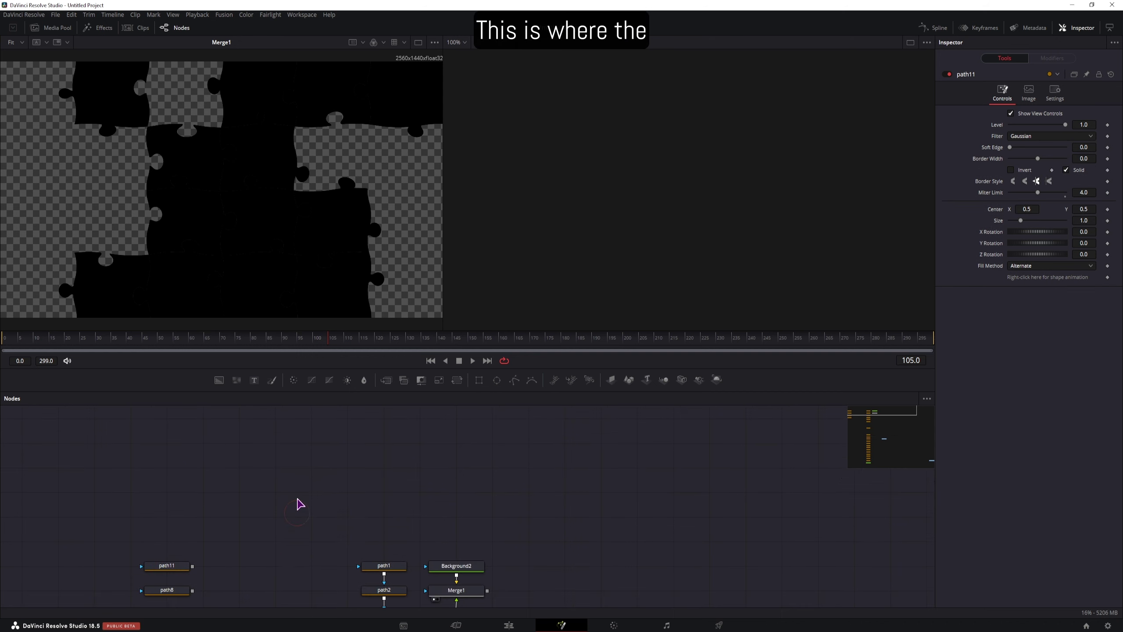
Place MediaIn1 beside path11, show it in the second viewer, and connect path11 as its effect mask
click(884, 456)
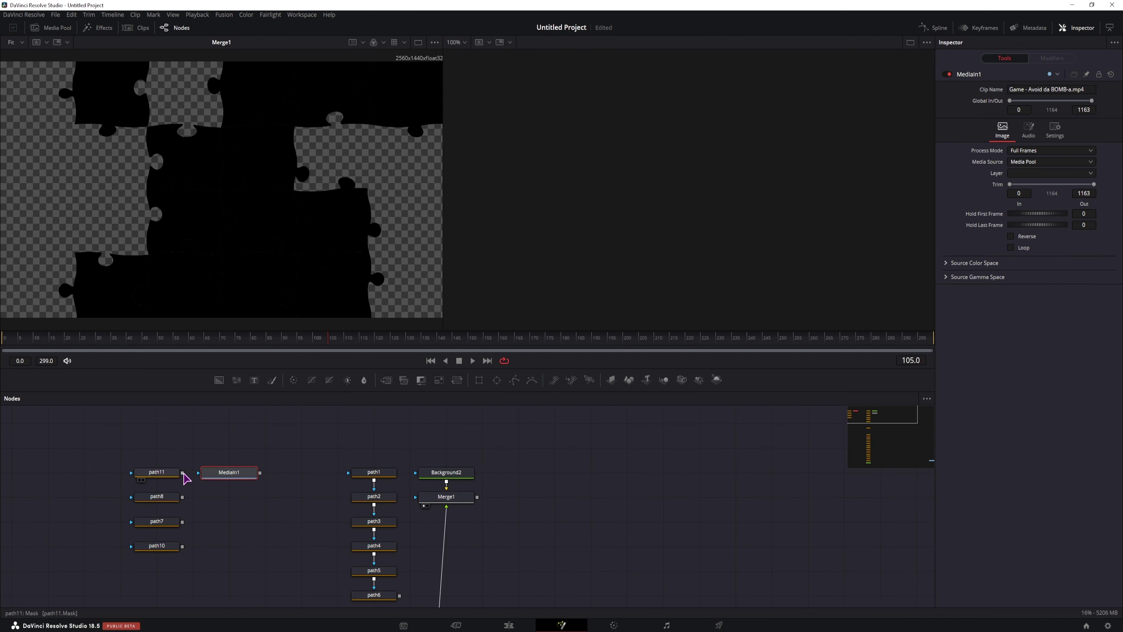
click(208, 477)
key(2)
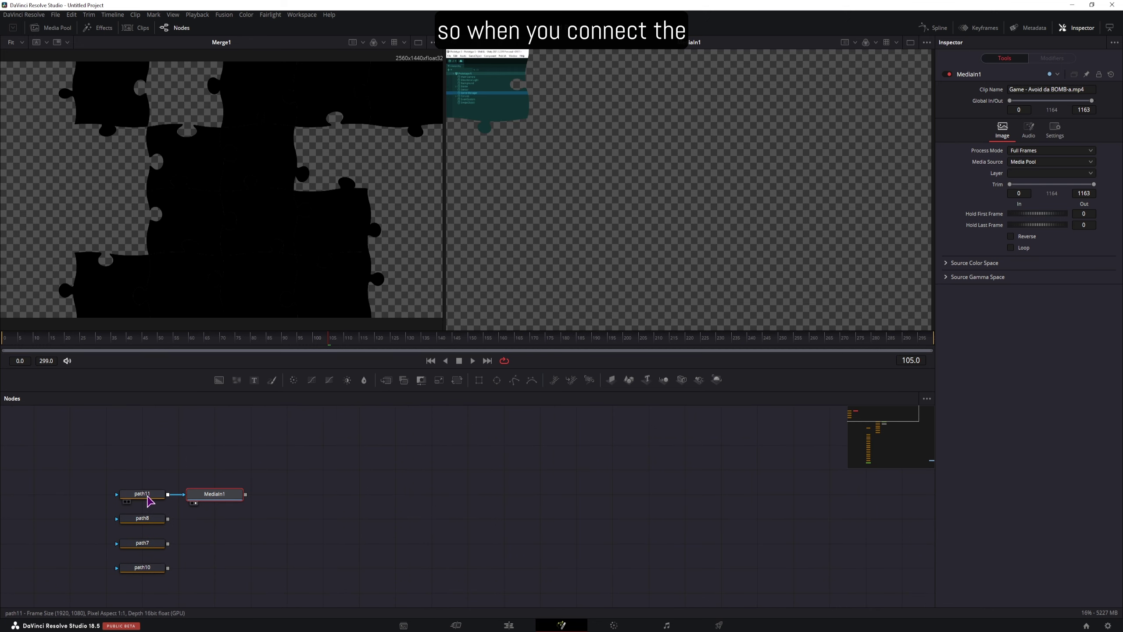
drag(167, 494, 237, 506)
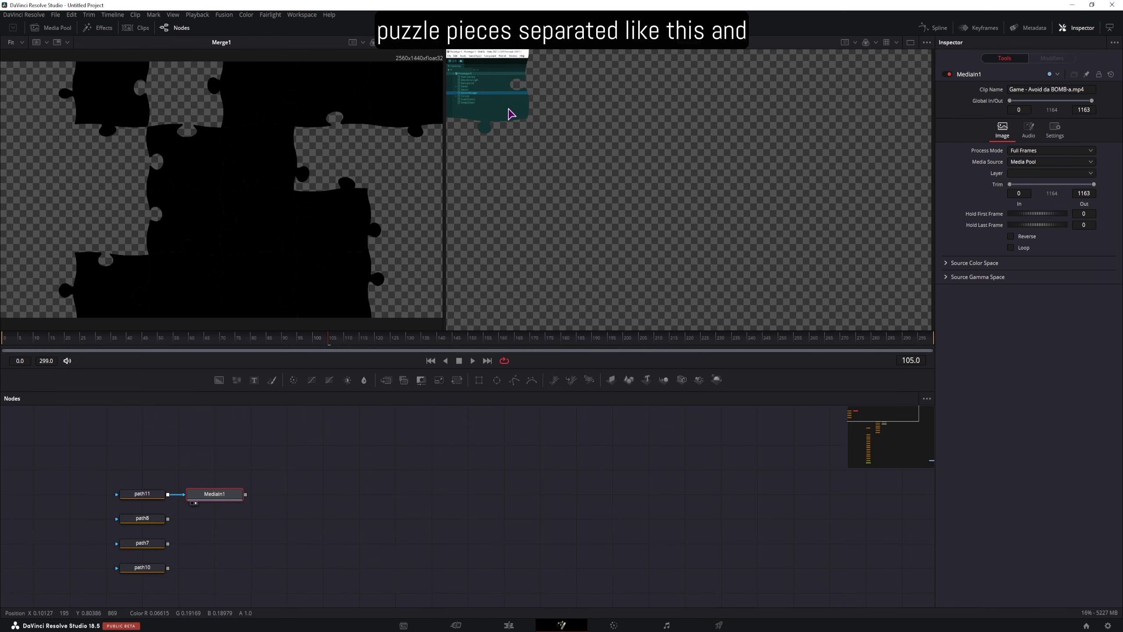
Try using path8, path7 and path10 as masks on the single MediaIn1 node
click(225, 524)
drag(169, 518, 184, 494)
drag(168, 545, 151, 519)
drag(168, 568, 224, 496)
Paste three copies of MediaIn1 beneath it and connect path11, path8, path7 and path10 to the four media nodes as masks
click(225, 496)
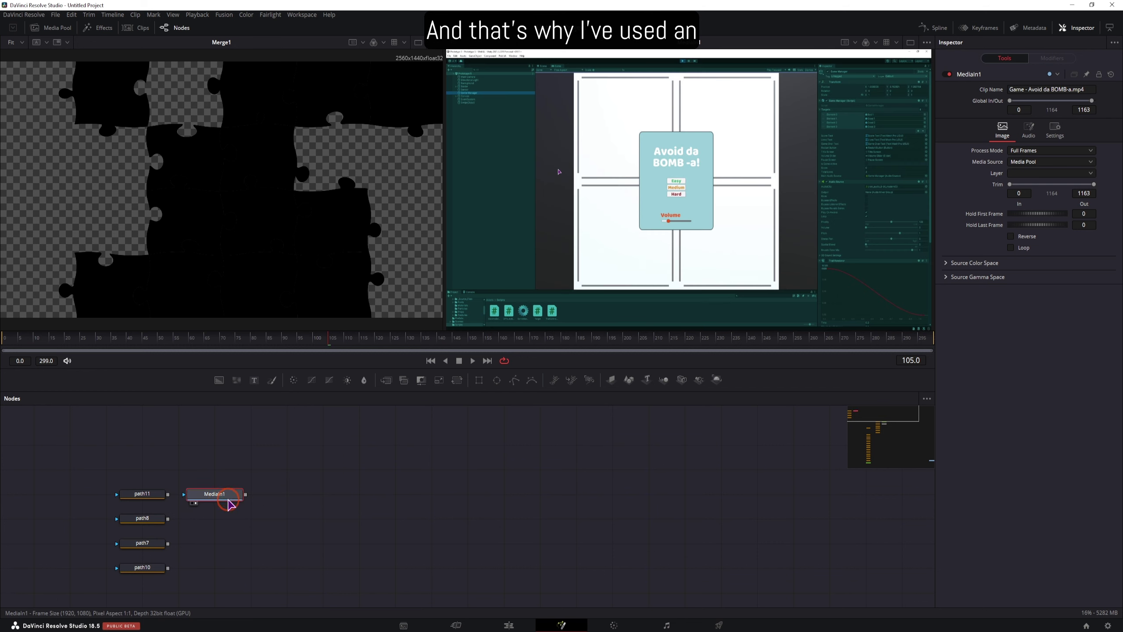
key(ctrl+c)
key(ctrl+v)
key(ctrl+v)
key(ctrl+v)
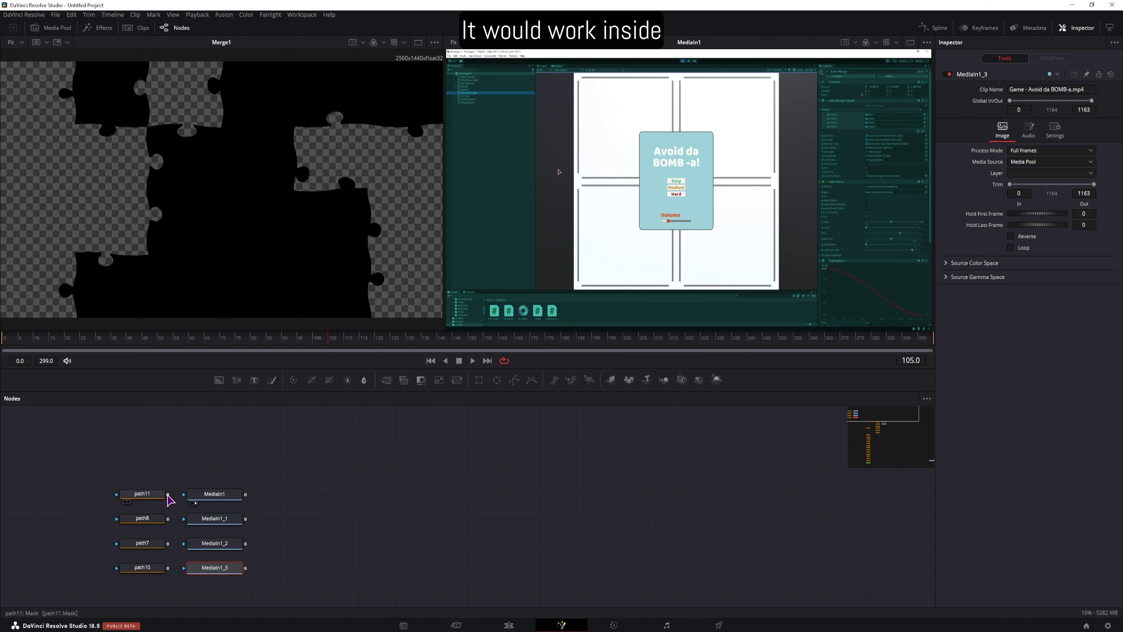
mouse_move(169, 496)
mouse_down()
mouse_move(185, 506)
mouse_move(185, 570)
mouse_up()
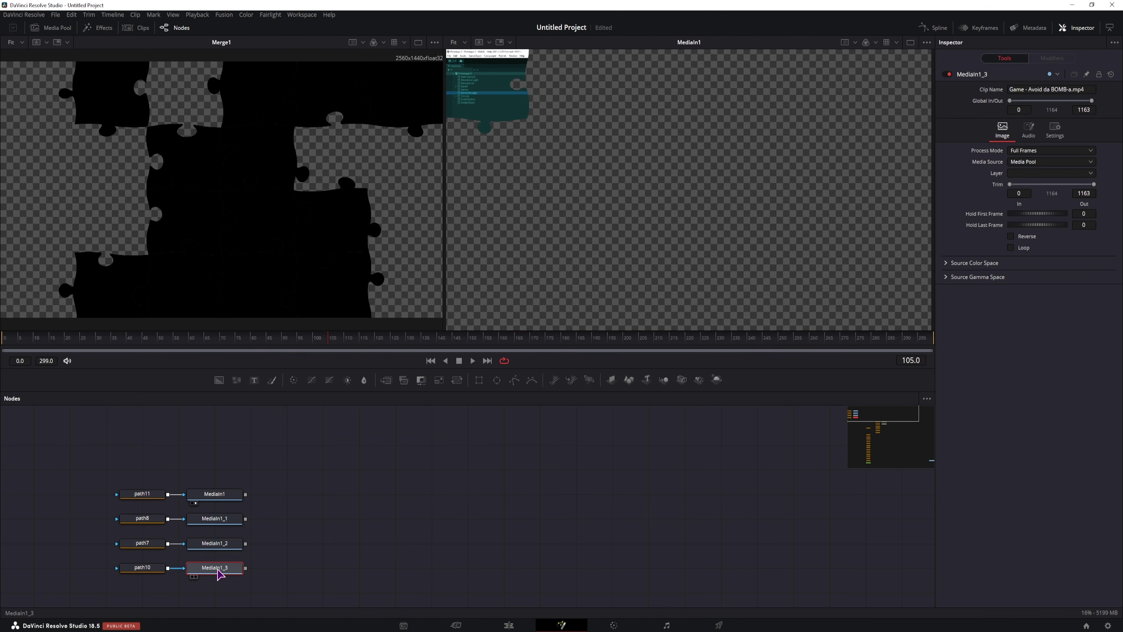
View each masked media node in the second viewer, from MediaIn1_3 up to MediaIn1, to check its puzzle piece
key(2)
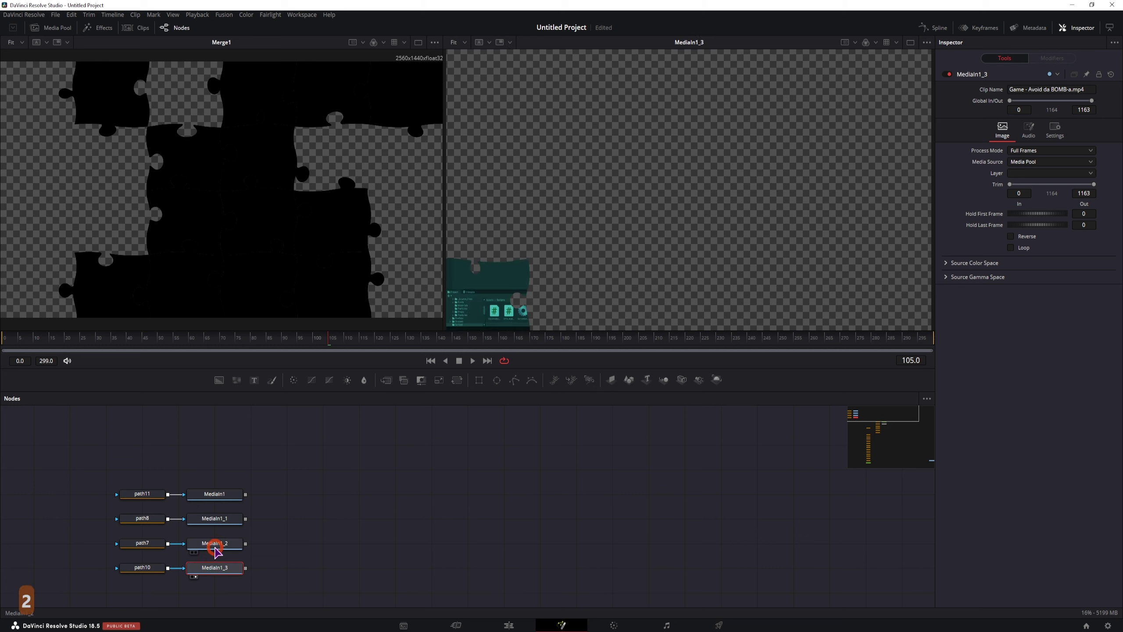
click(215, 545)
key(2)
click(215, 519)
key(2)
click(216, 496)
key(2)
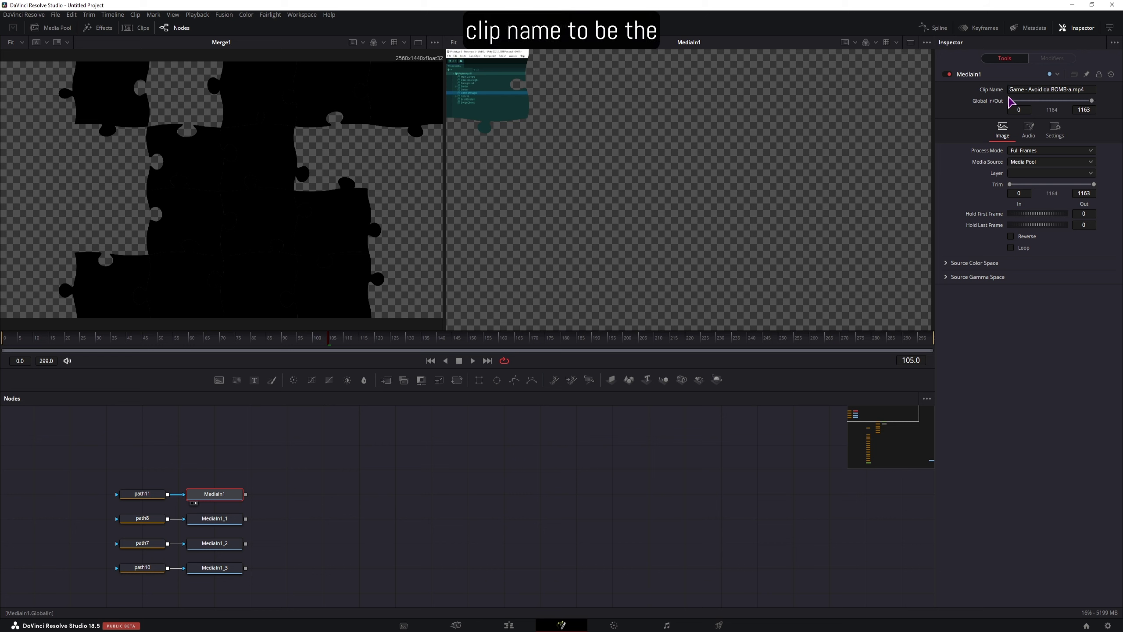
Delete the copied nodes MediaIn1_1, MediaIn1_2 and MediaIn1_3
click(231, 519)
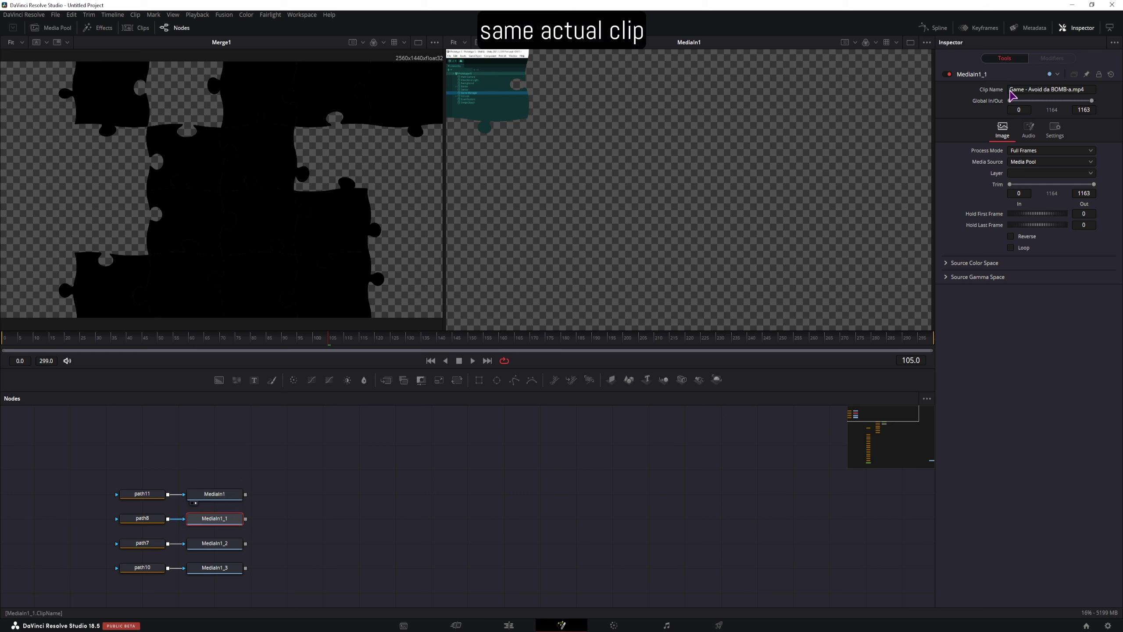
ctrl+click(214, 543)
ctrl+click(215, 567)
key(BackSpace)
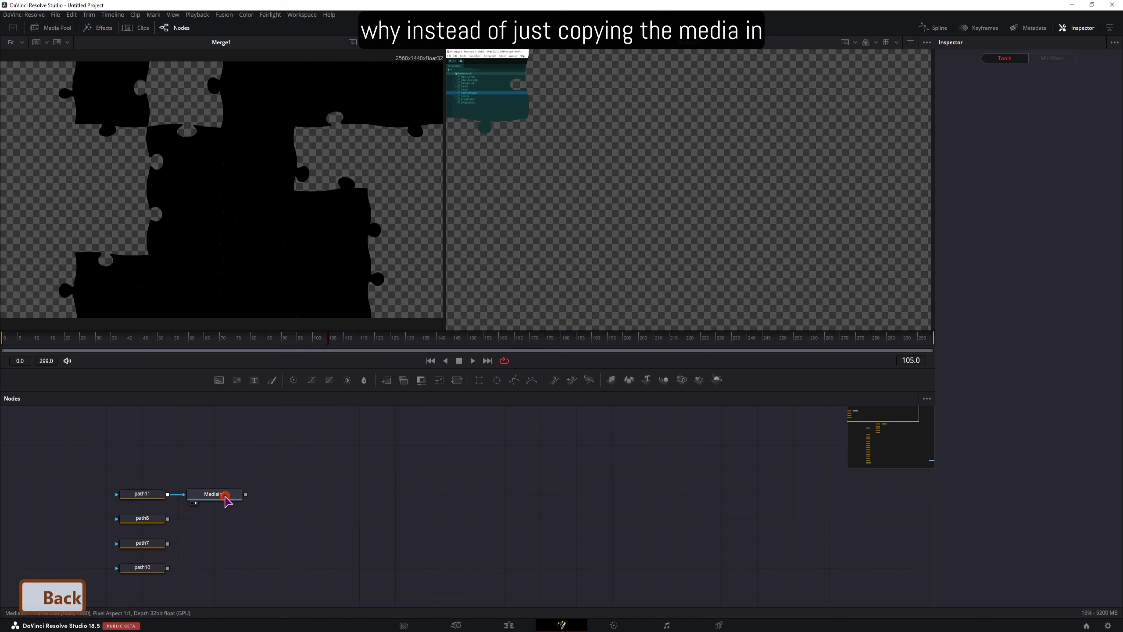
Paste three instances of MediaIn1 beneath it and connect path8, path7 and path10 to them as masks
click(225, 497)
key(ctrl+c)
click(208, 522)
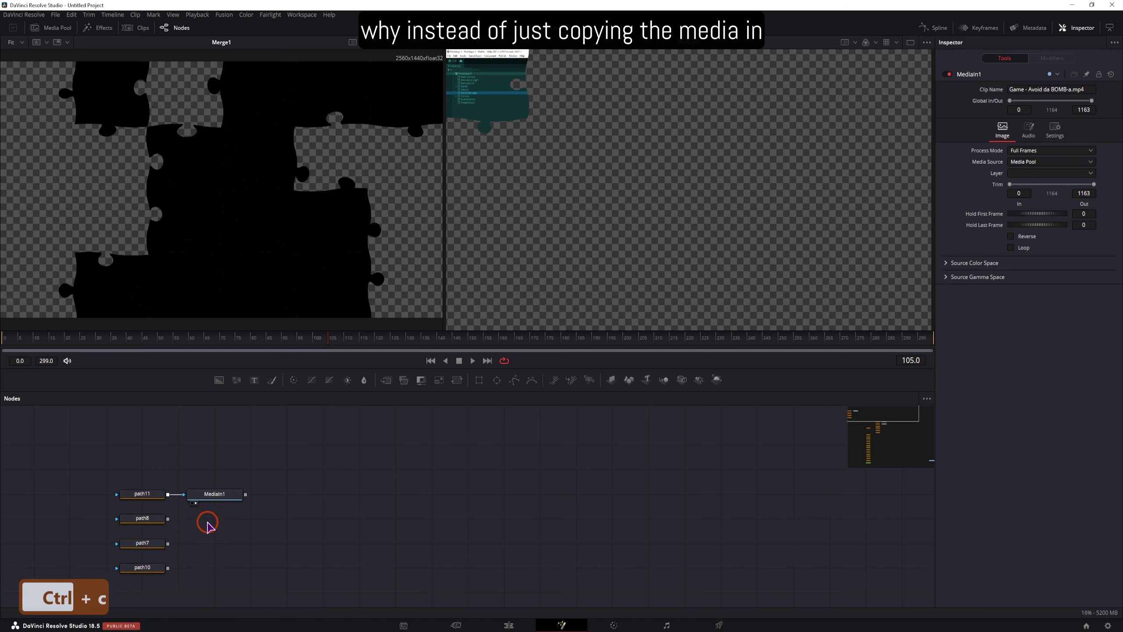
right_click(211, 524)
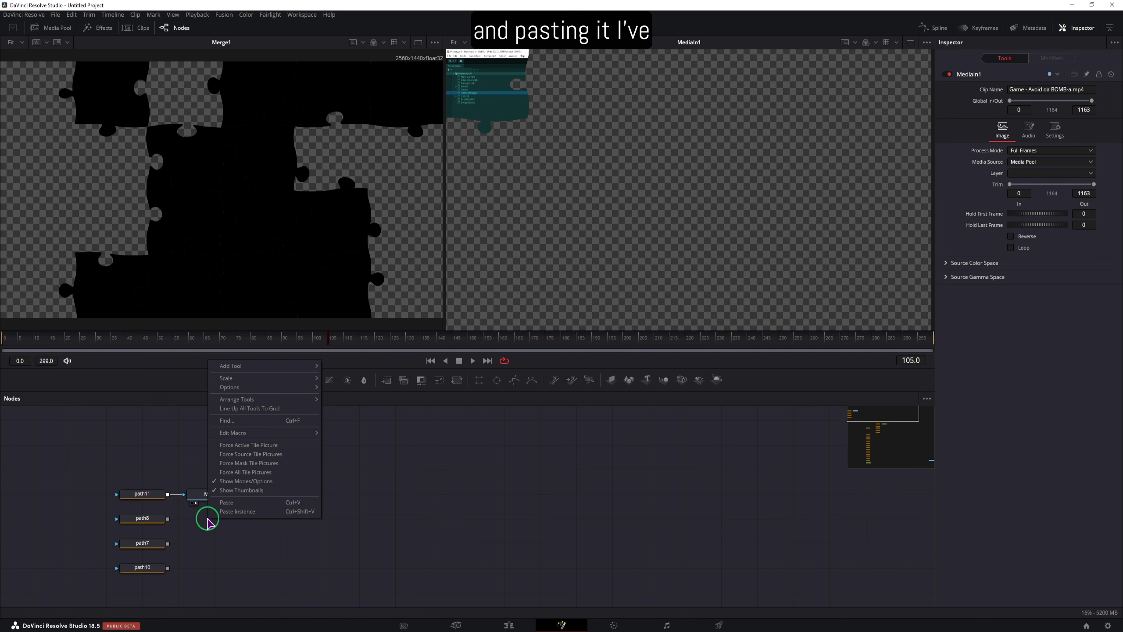
click(237, 512)
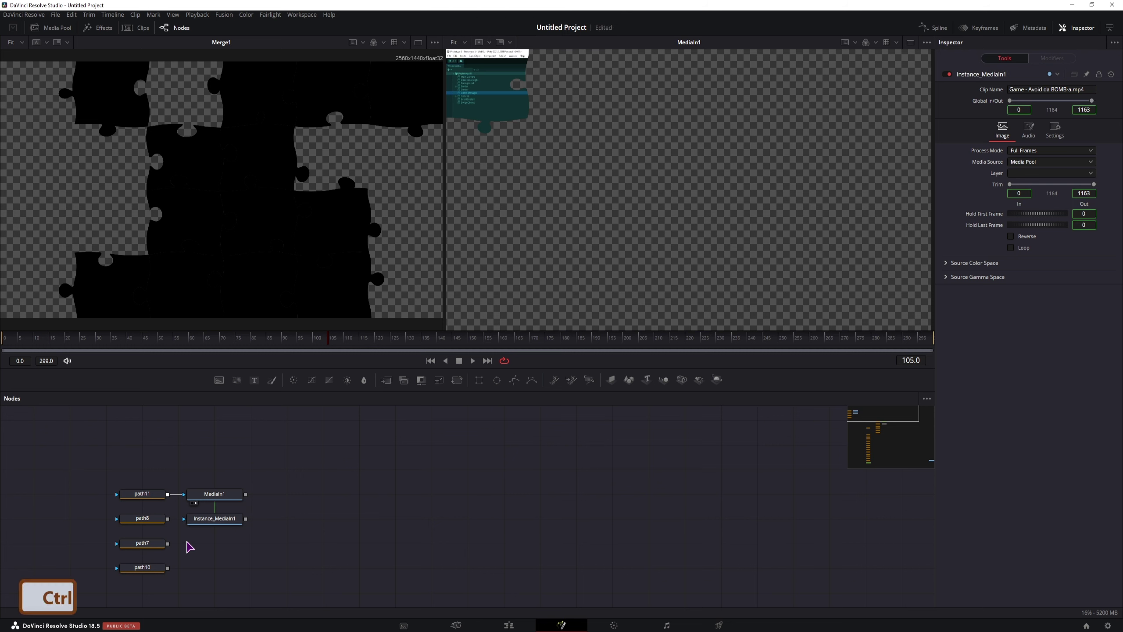
key(ctrl+shift+v)
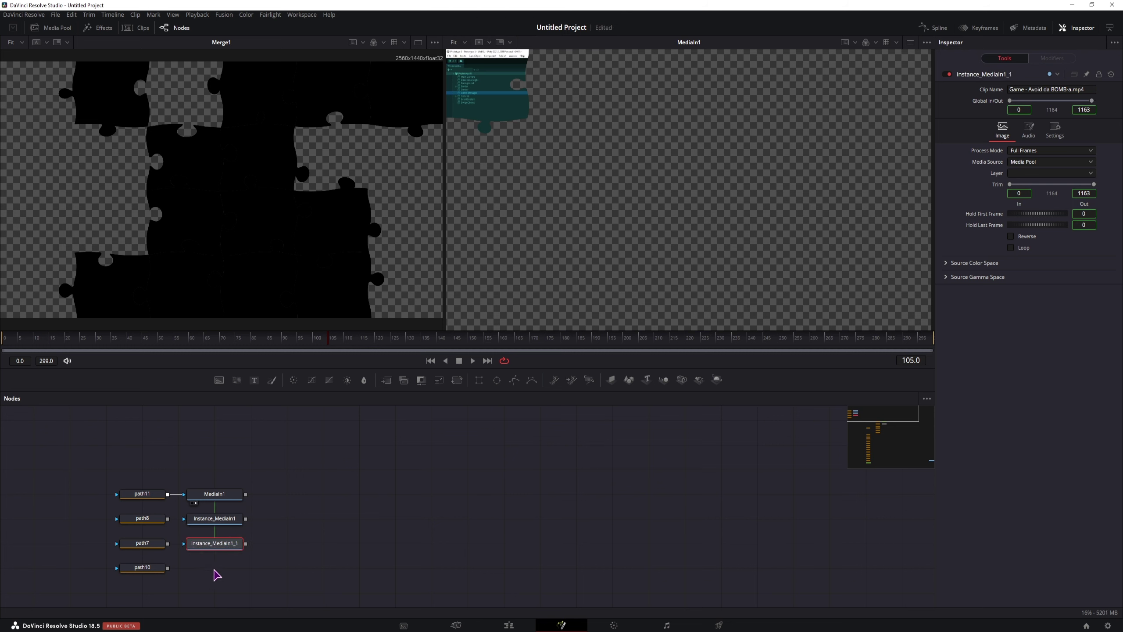
key(ctrl+shift+v)
drag(167, 519, 204, 568)
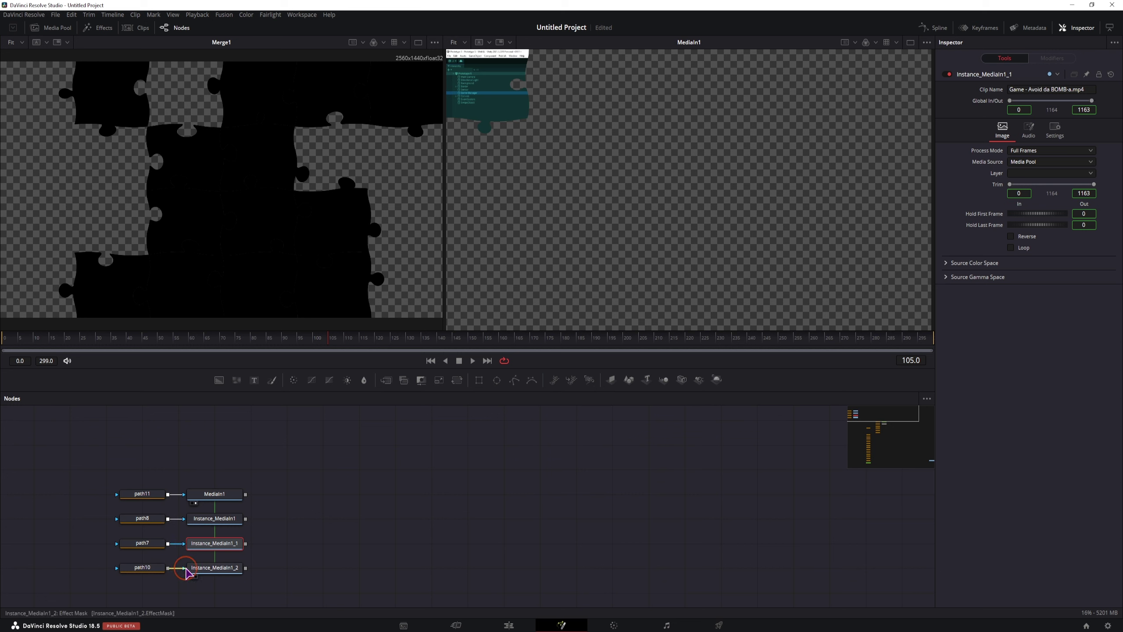
Examine the clip name setting of MediaIn1 and of its three instances
click(215, 493)
click(229, 493)
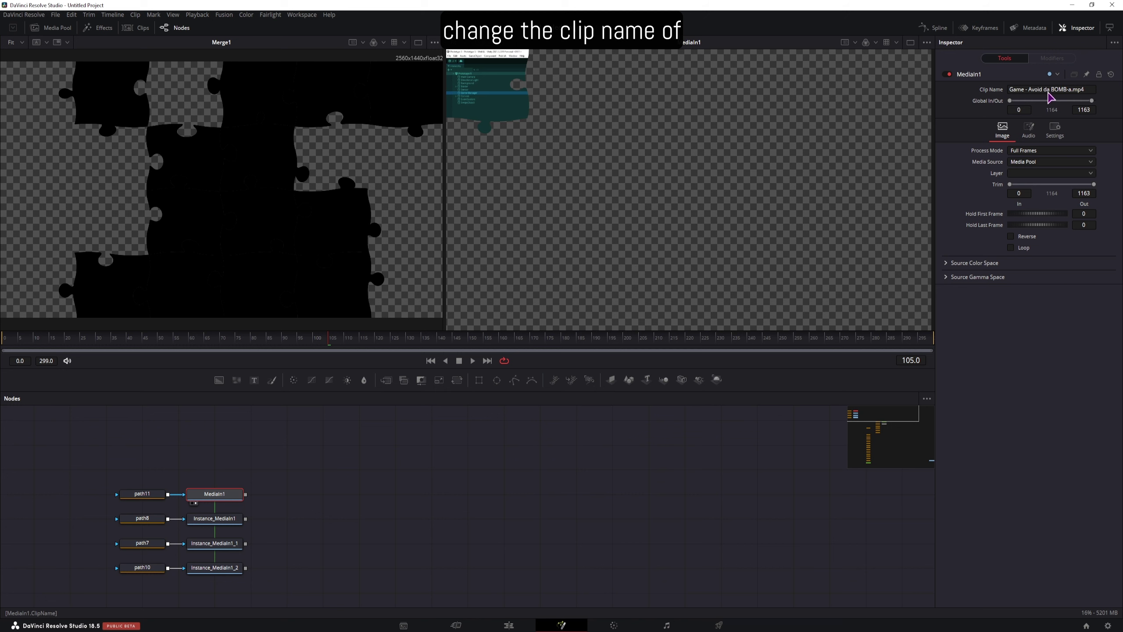
drag(270, 513, 217, 594)
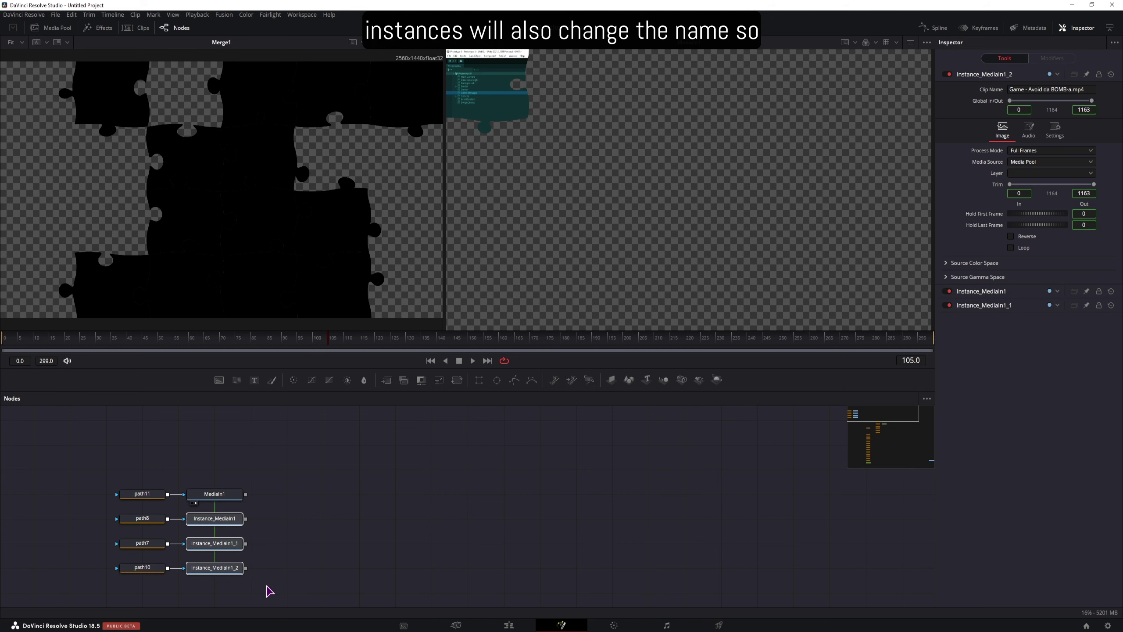
click(287, 559)
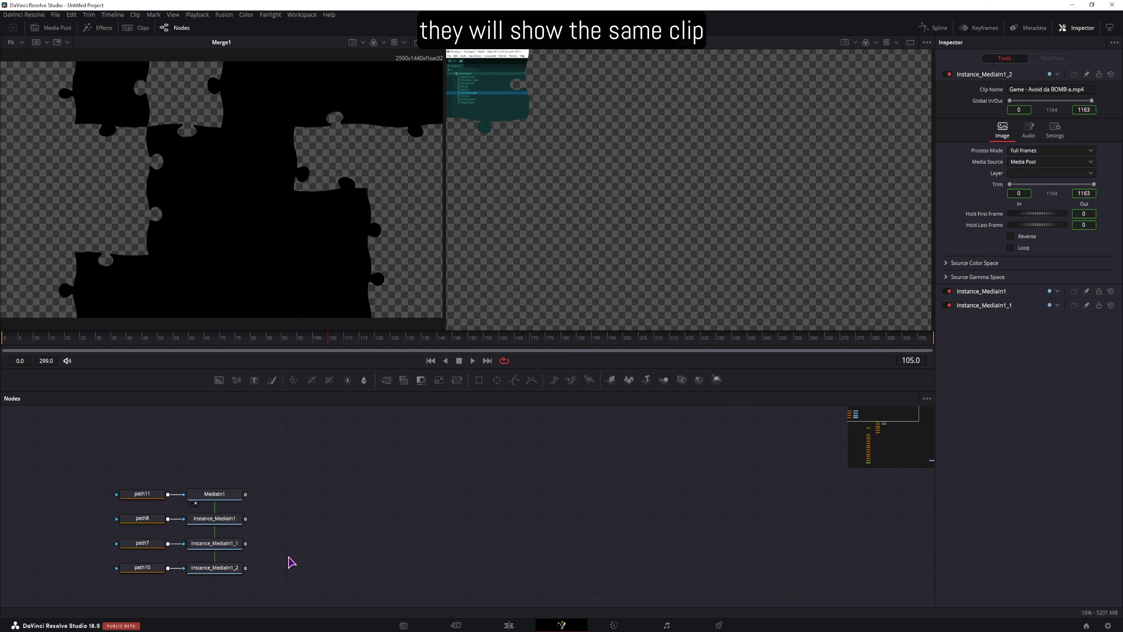
Add a Transform node after MediaIn1, try shifting its center, and reset the center to 0.5, 0.5
drag(456, 379, 300, 496)
drag(690, 189, 900, 246)
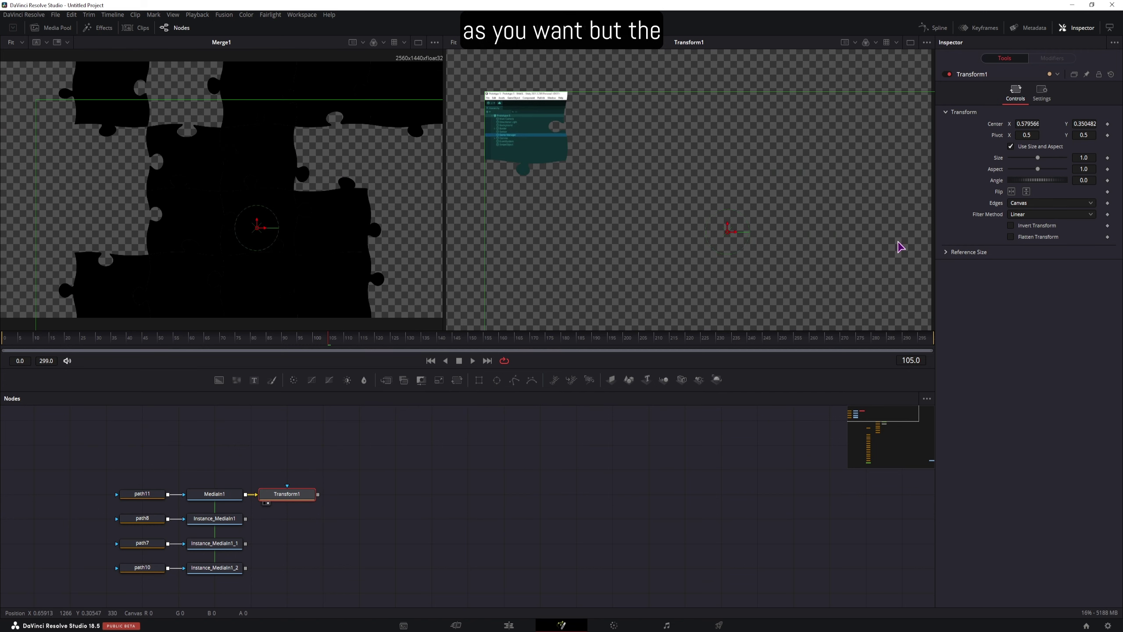
double_click(998, 128)
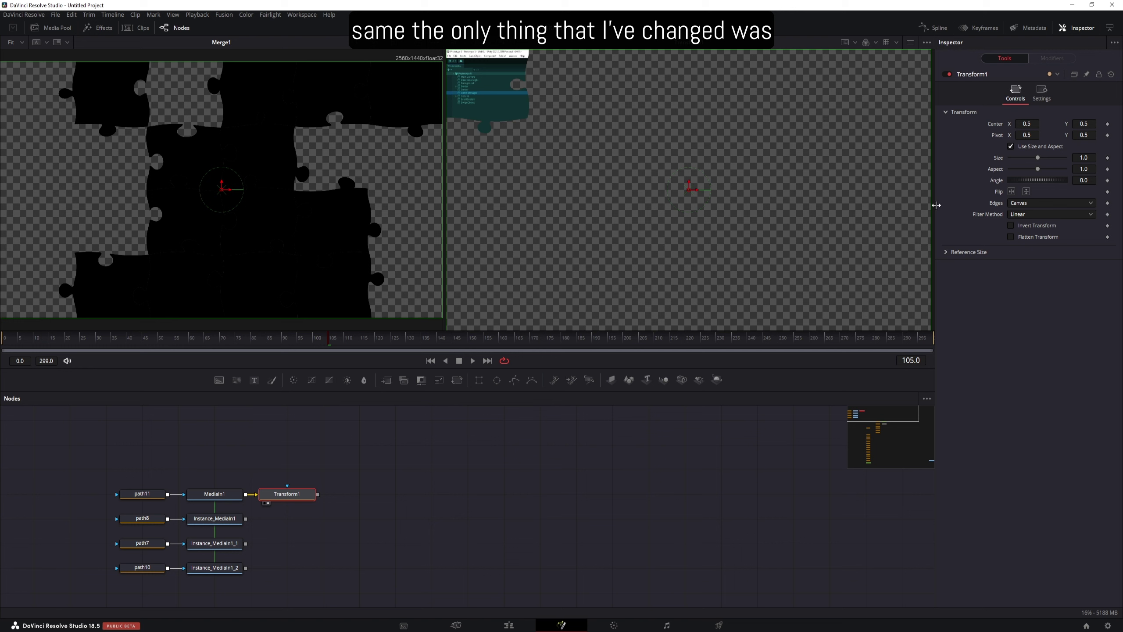
Keyframe the Transform node at frame 10 with size 0.0 and angle -161.7
drag(1039, 160, 1026, 181)
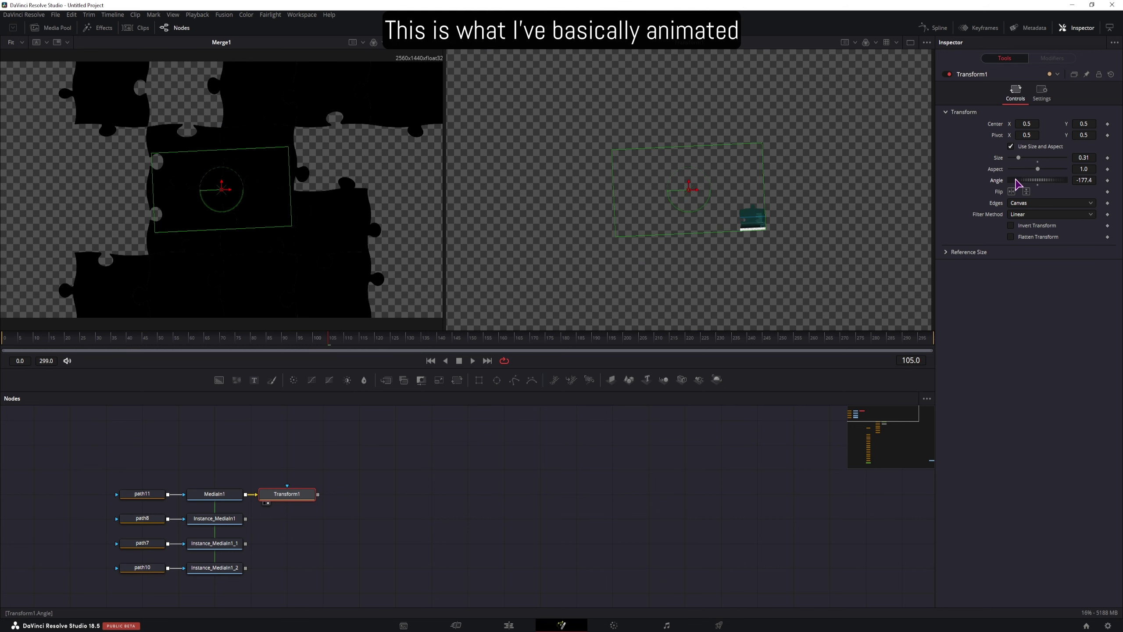
click(38, 341)
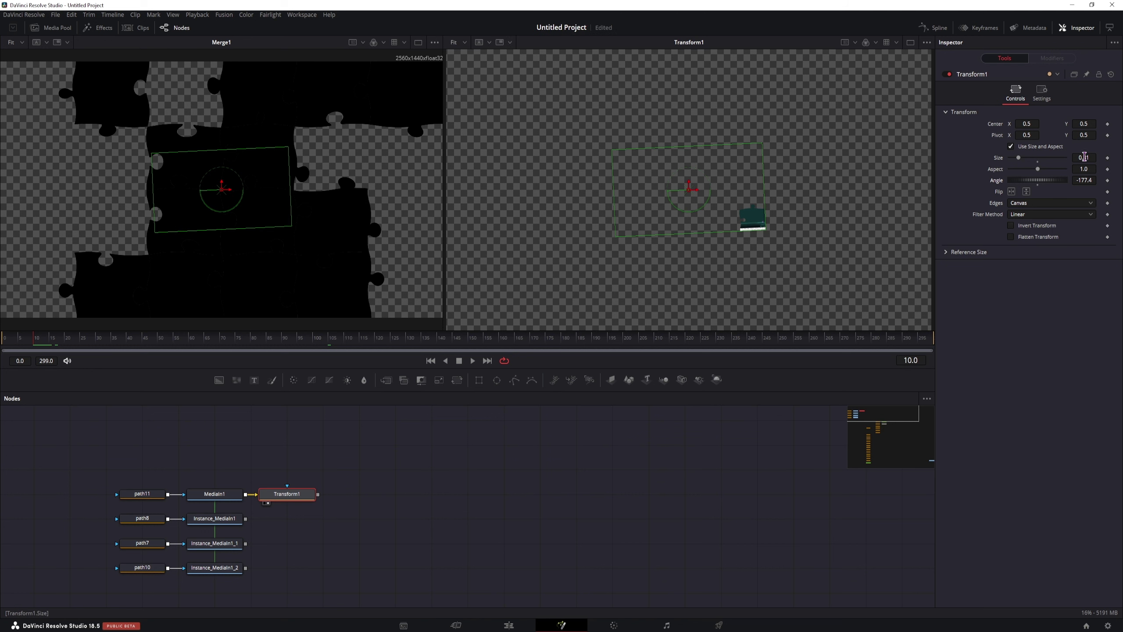
drag(1018, 158, 1009, 158)
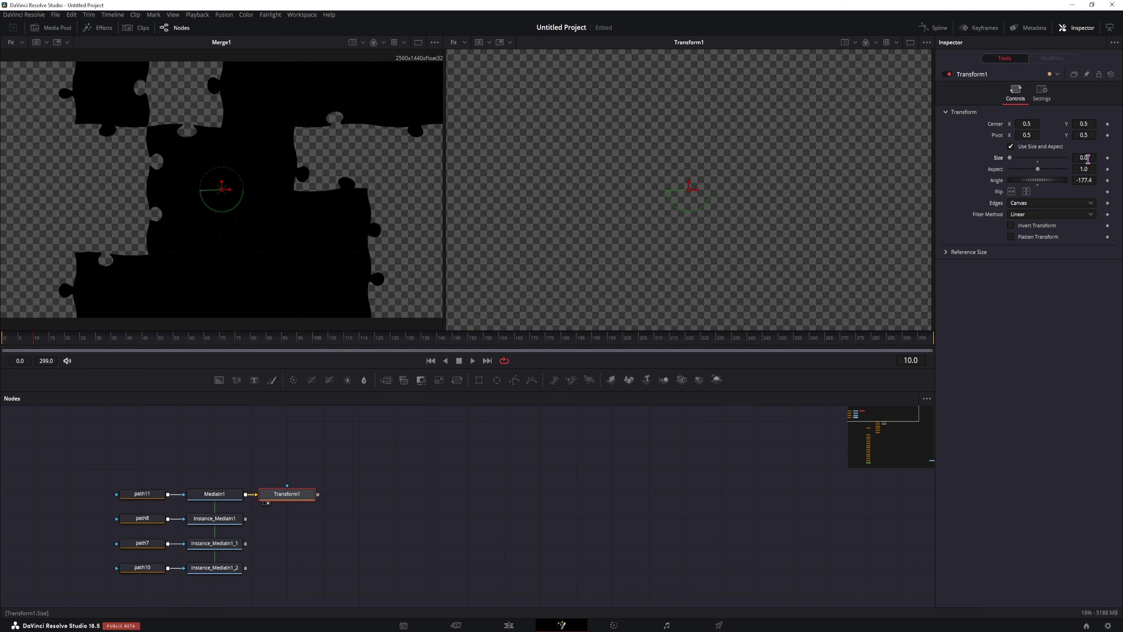
click(1107, 158)
click(1108, 180)
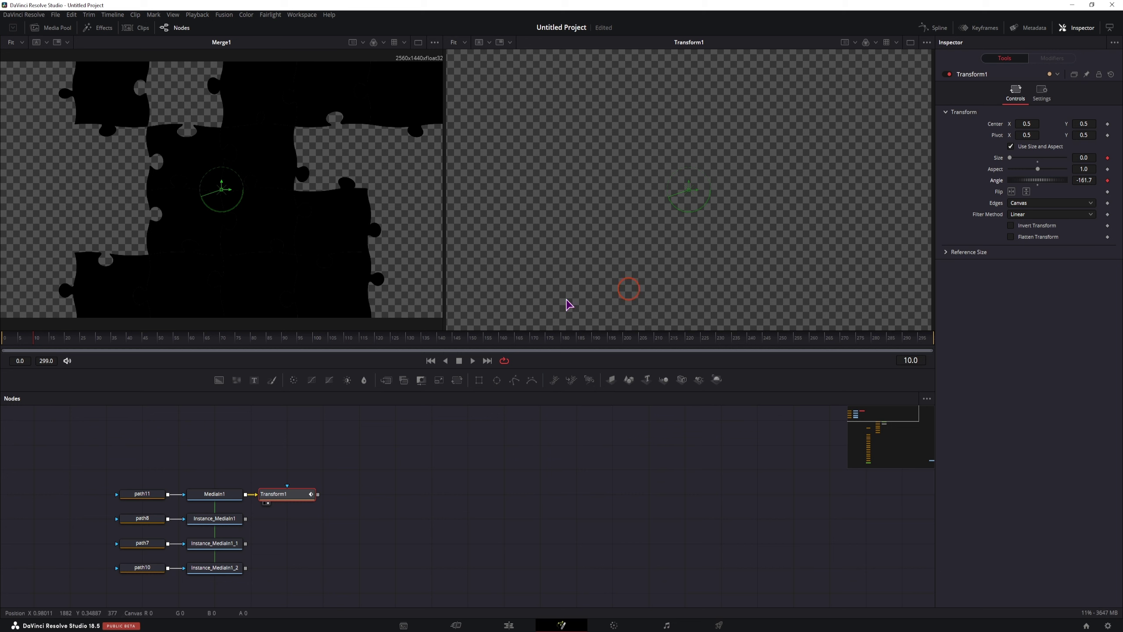
At frame 50, set the Transform node's size to 1.0 and its angle to 360
click(165, 341)
click(1037, 158)
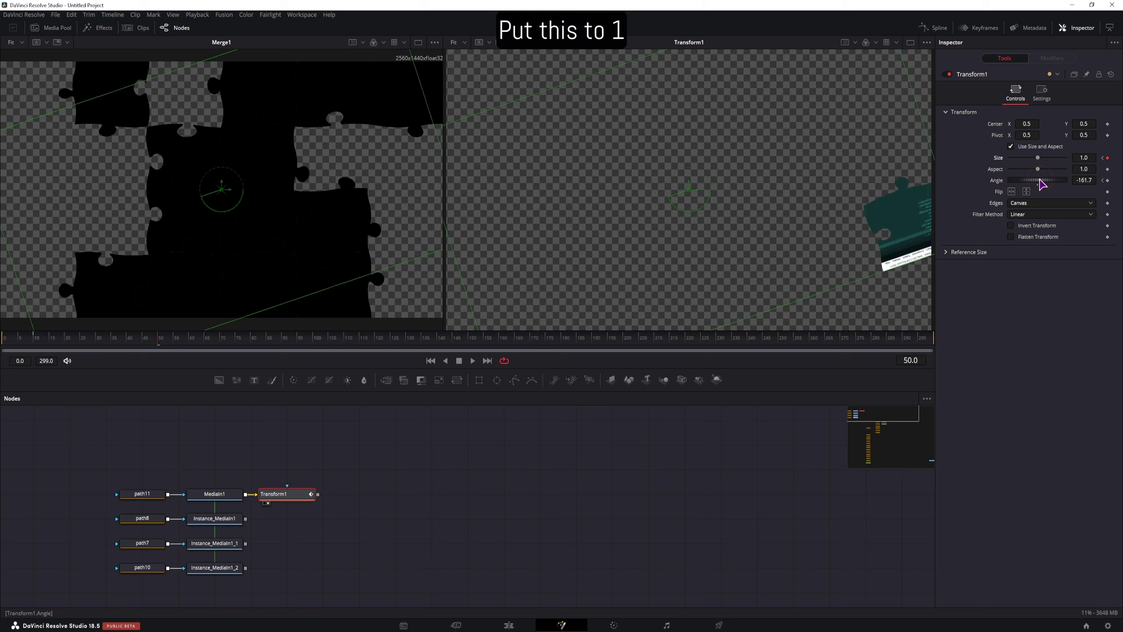
click(1092, 179)
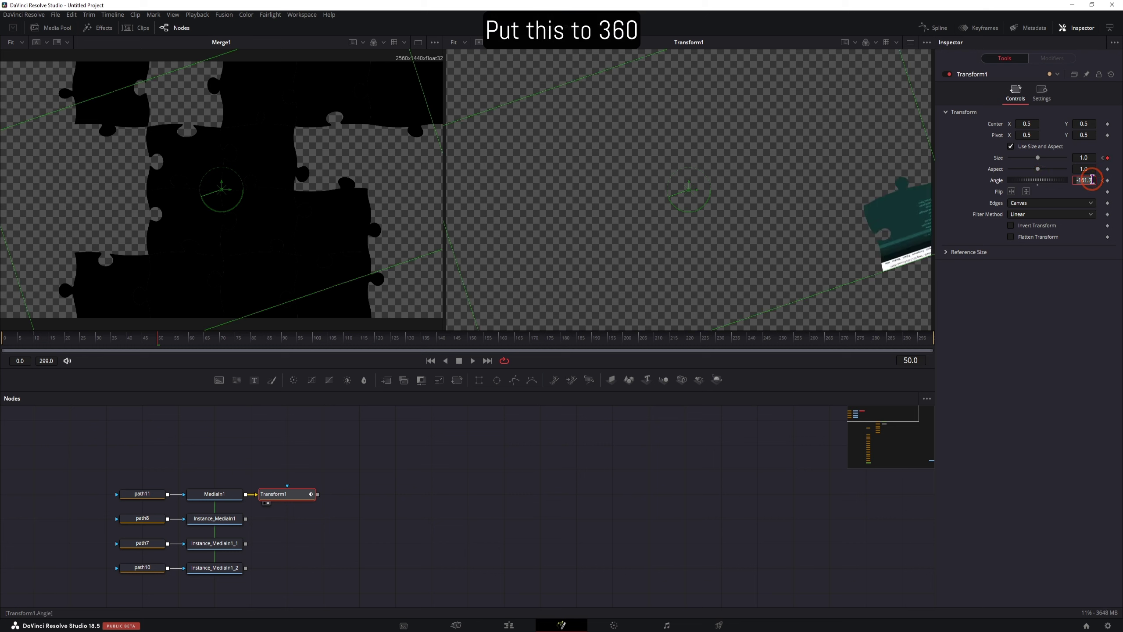
text(360)
key(Return)
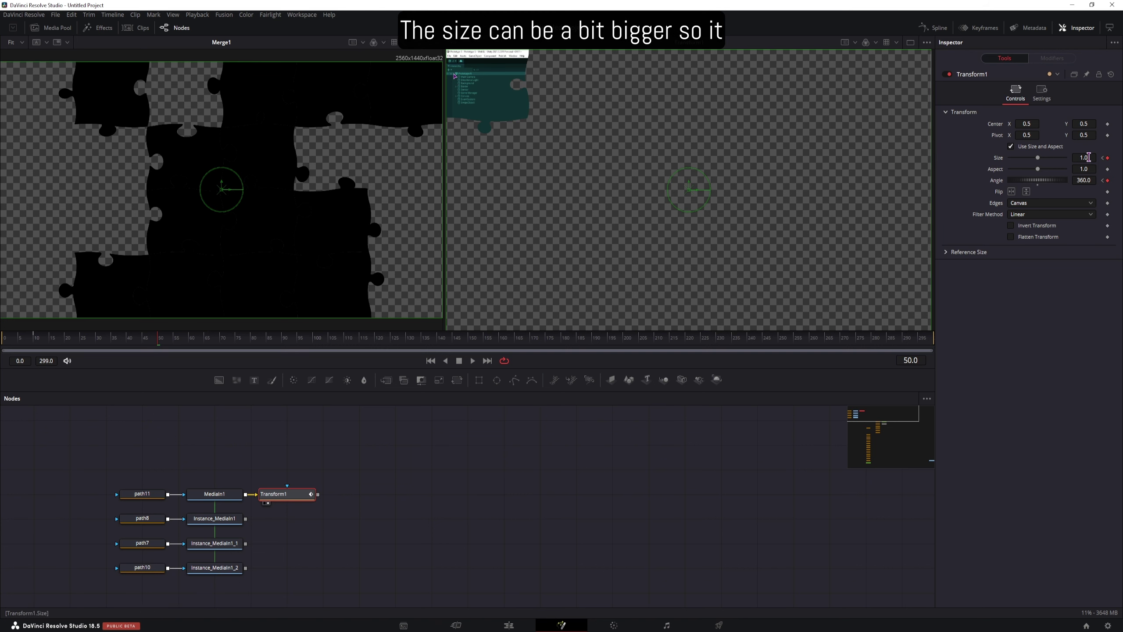
Set the Transform node's size to 1.05 at frame 50
drag(1088, 157, 1096, 159)
text(1)
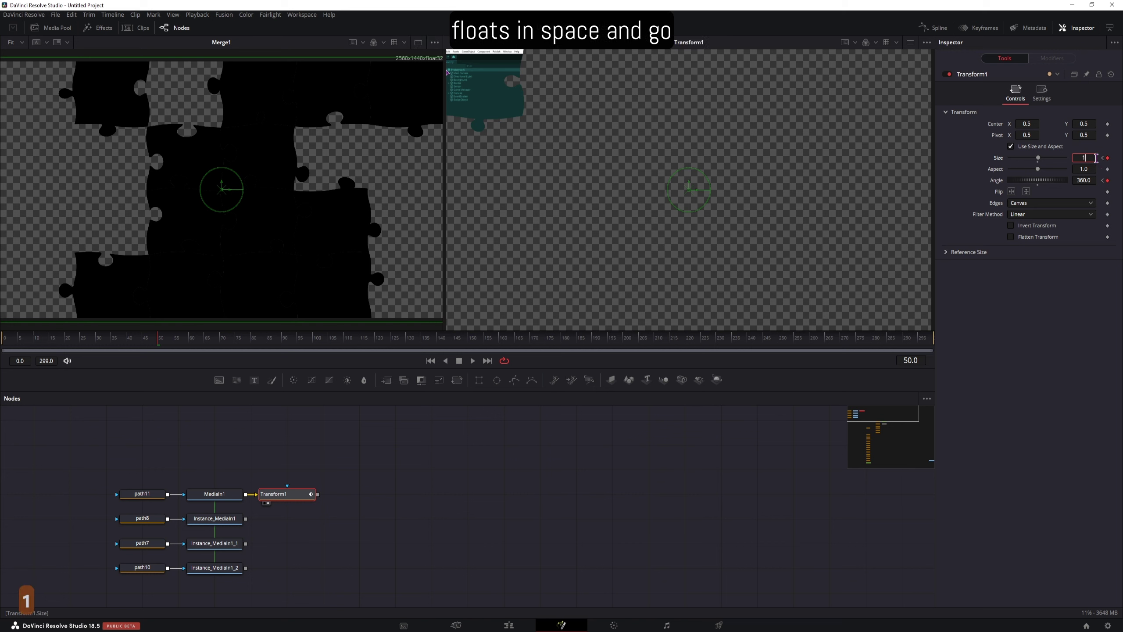
text(.05)
key(Return)
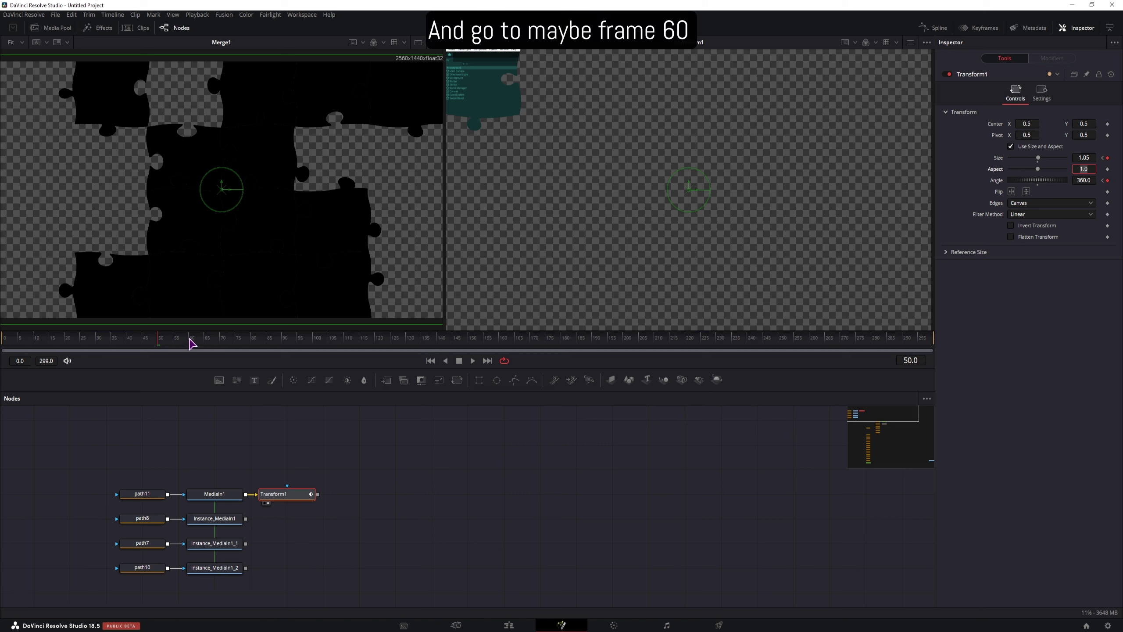
Keyframe the Transform node's size at 1.05 on frame 60 and at 1.0 on frame 65
click(1107, 158)
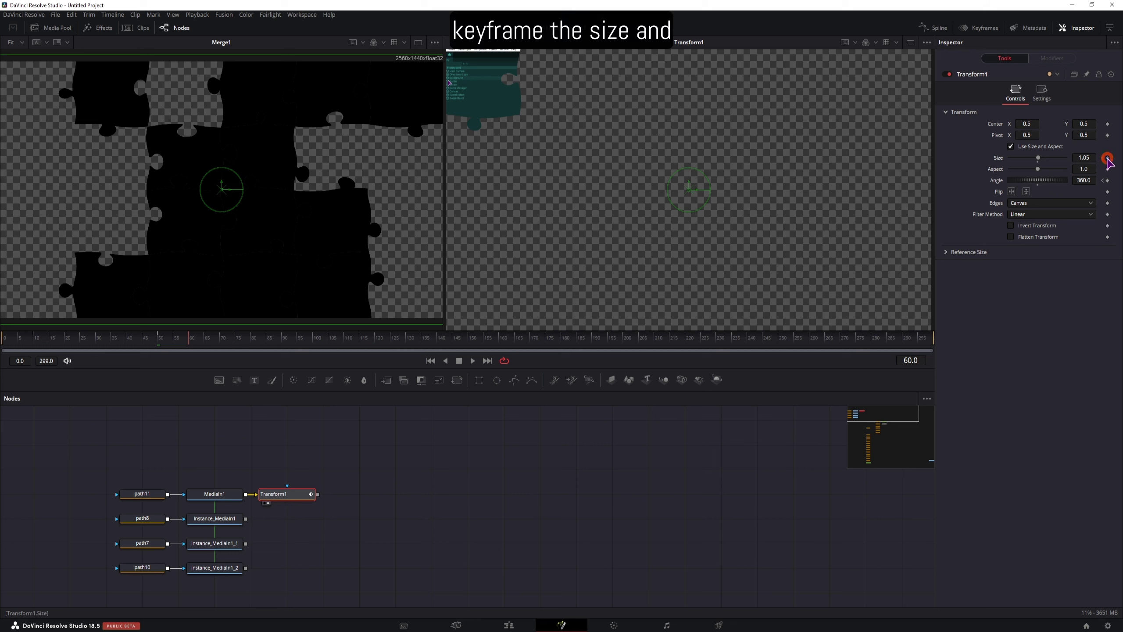
click(207, 344)
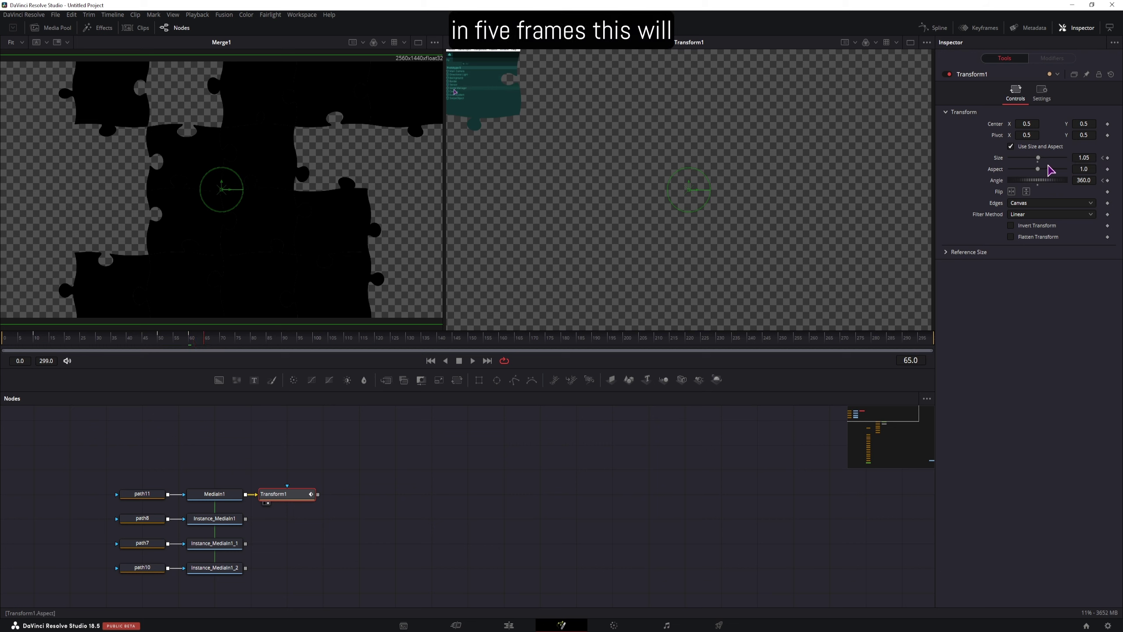
drag(1037, 158, 1037, 158)
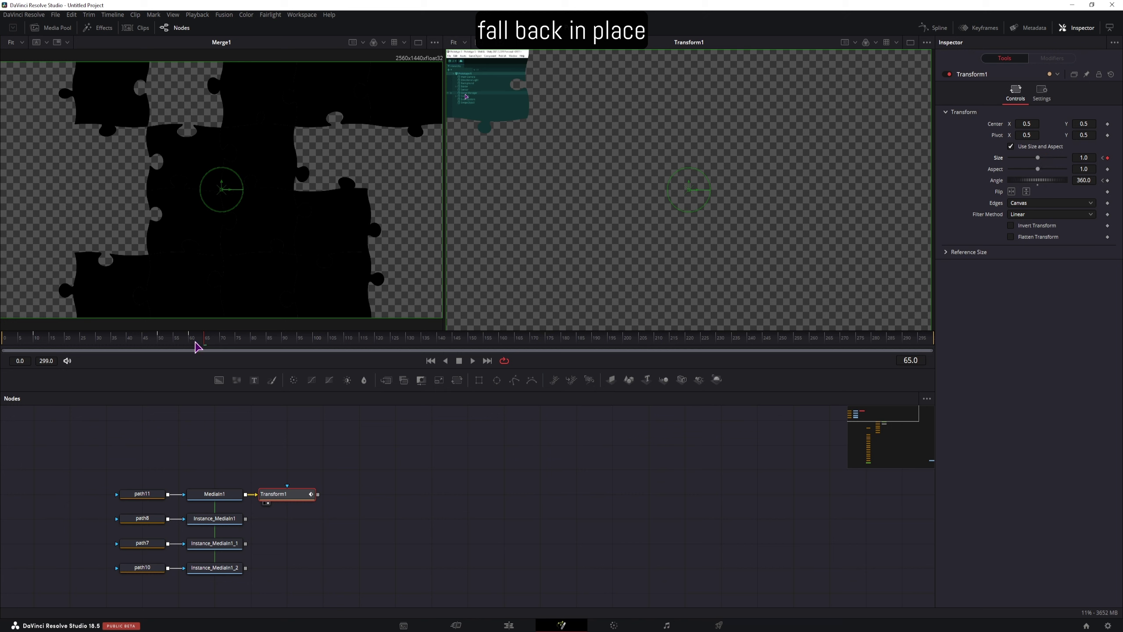
Play back the first puzzle piece's animation from around its first keyframe
click(35, 346)
click(454, 509)
key(space)
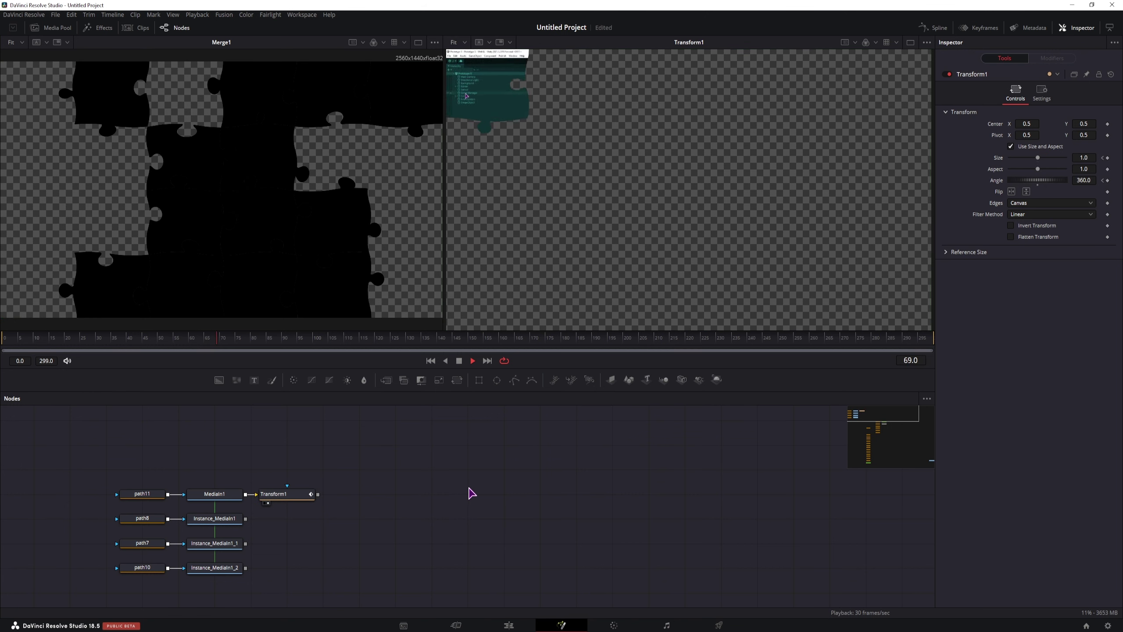
Duplicate Transform1 three times and connect the copies to Instance_MediaIn1, Instance_MediaIn1_1 and Instance_MediaIn1_2
click(282, 495)
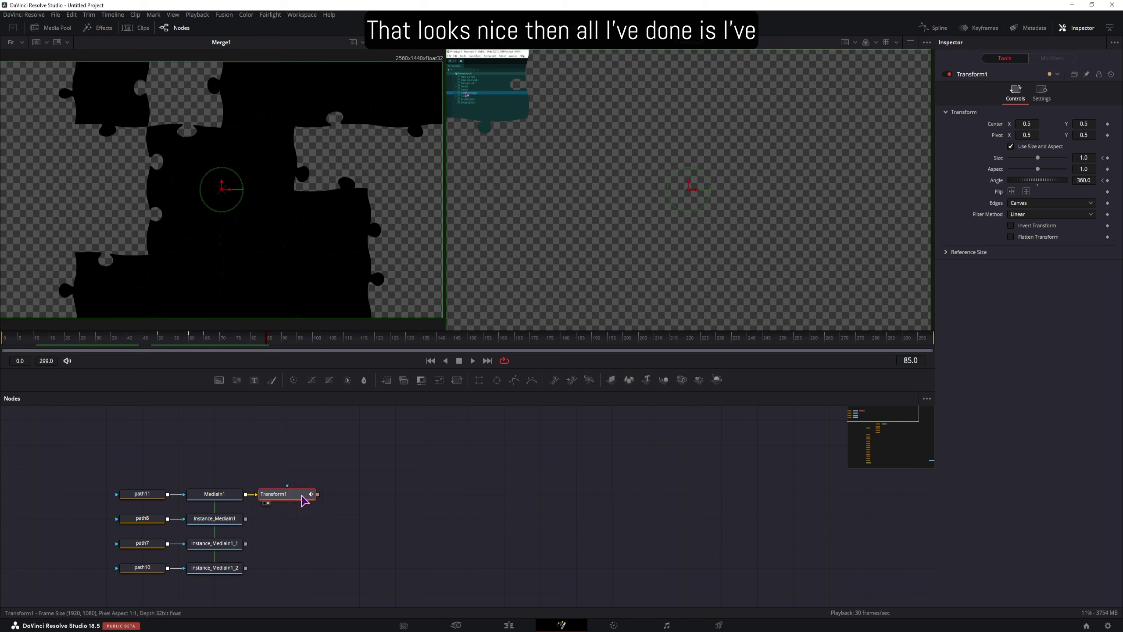
key(ctrl+c)
click(288, 522)
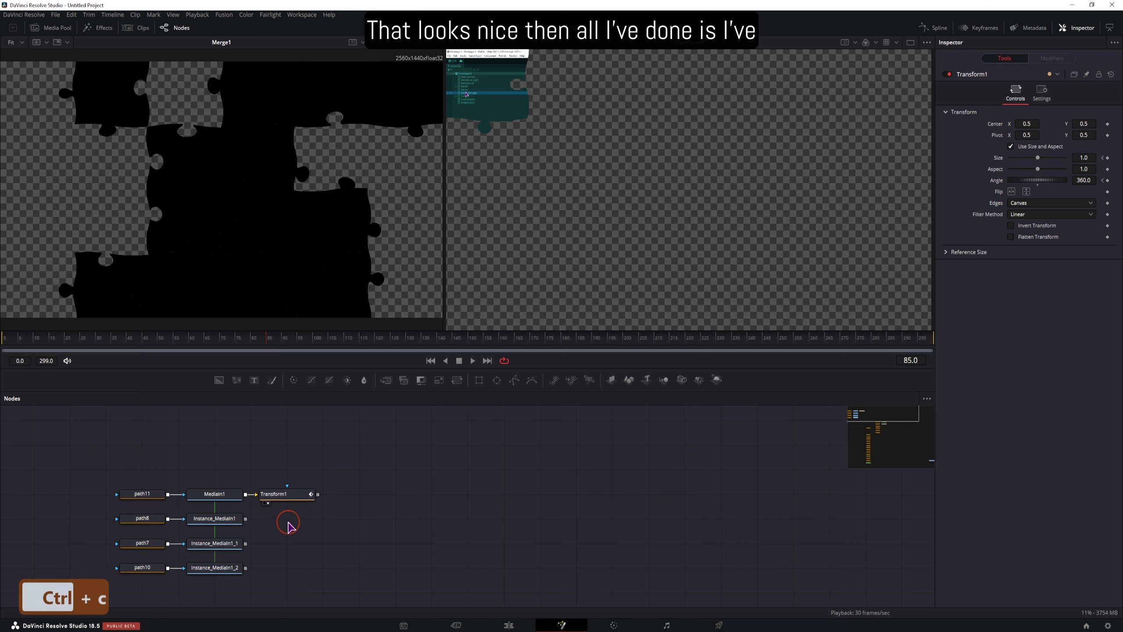
key(ctrl+v)
click(282, 546)
key(ctrl+v)
click(277, 573)
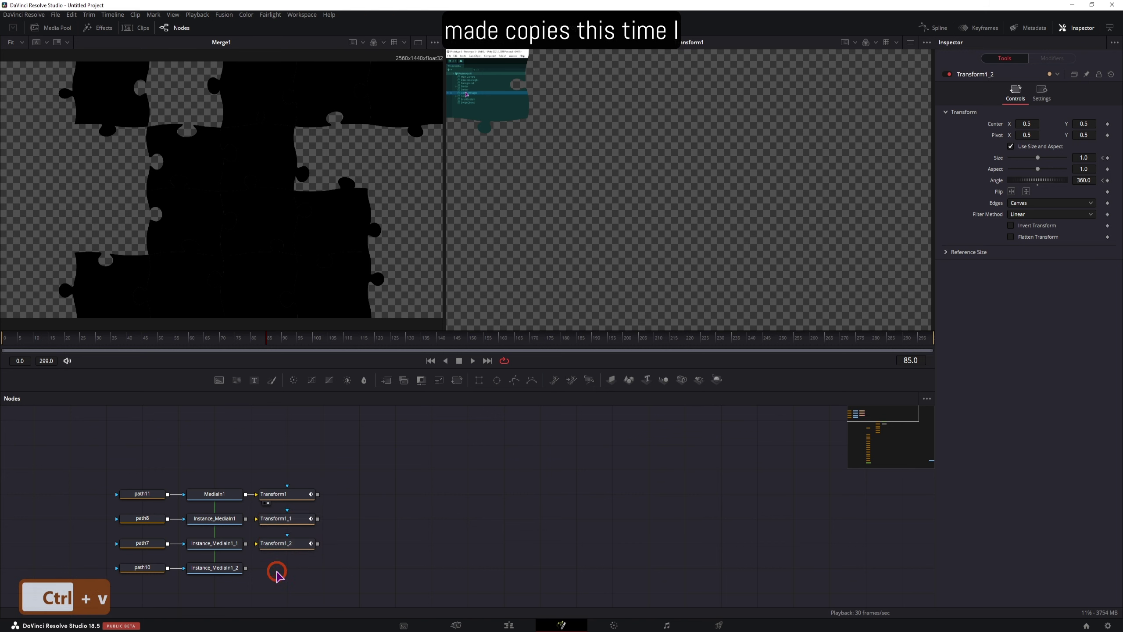
key(ctrl+v)
drag(245, 518, 256, 568)
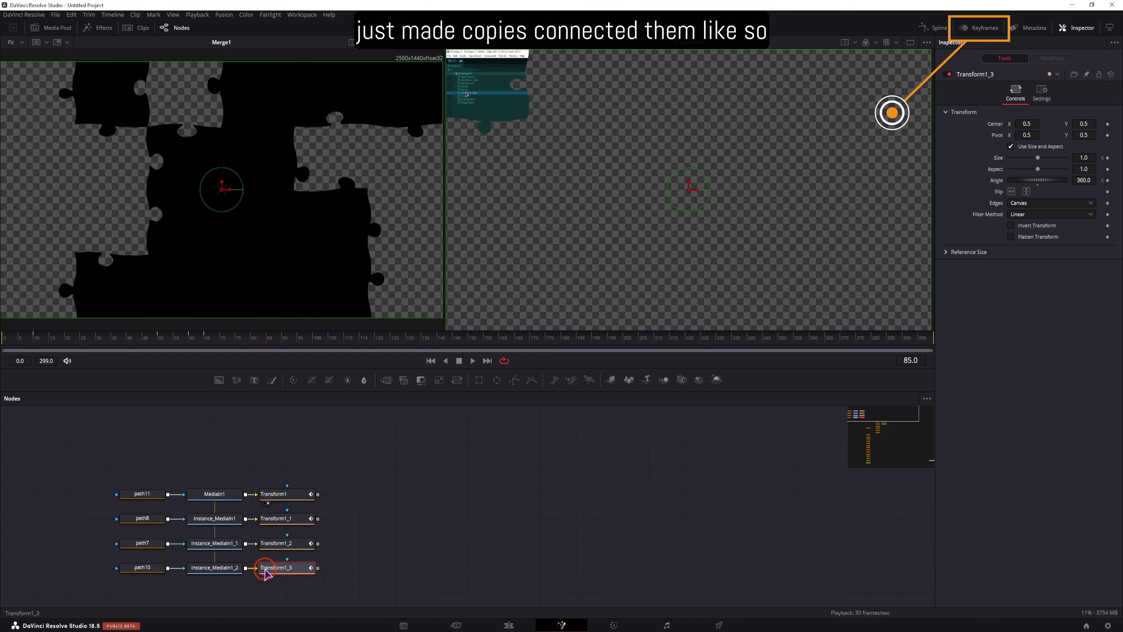
Show the Keyframes editor and reverse Transform1_1's spin, setting its angle to 161.7 at frame 10 and -360 at frame 50
click(978, 27)
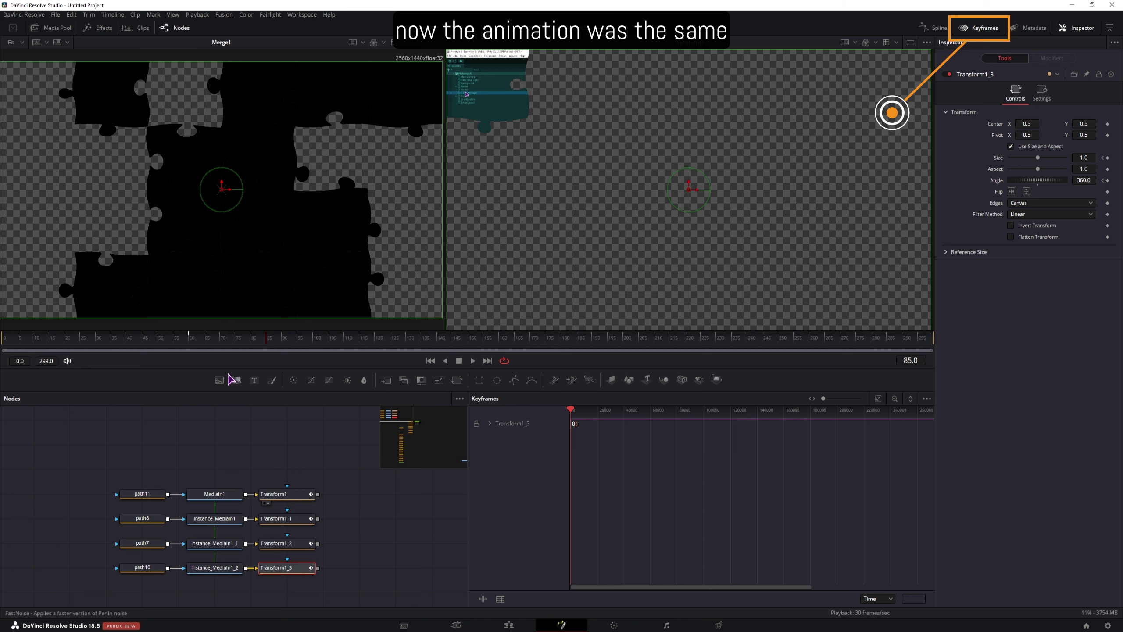
click(301, 524)
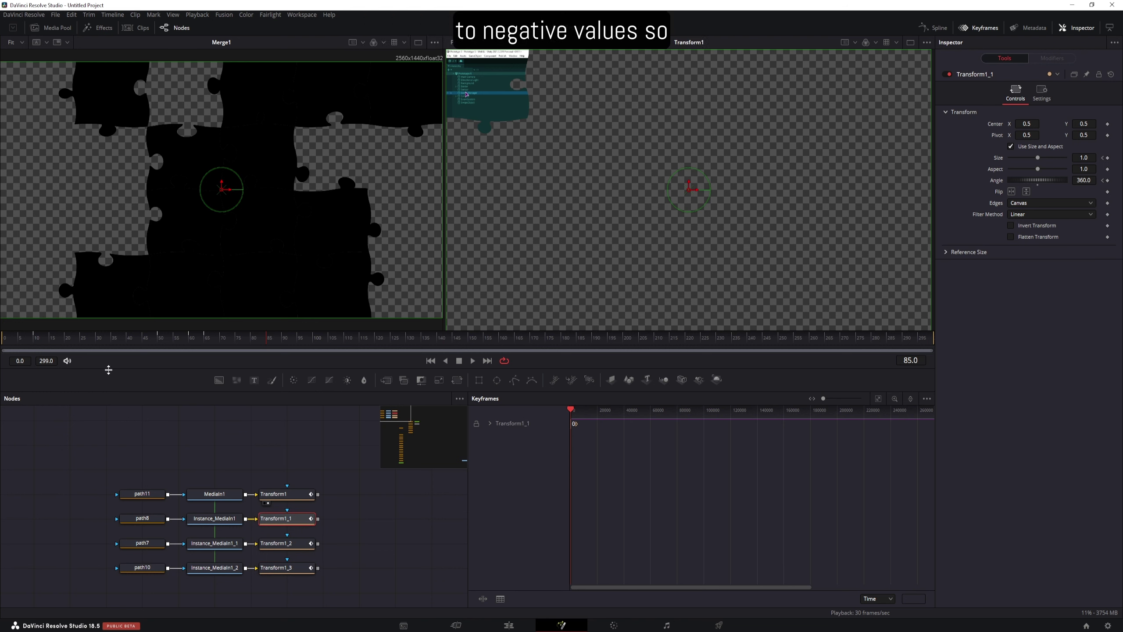
click(37, 343)
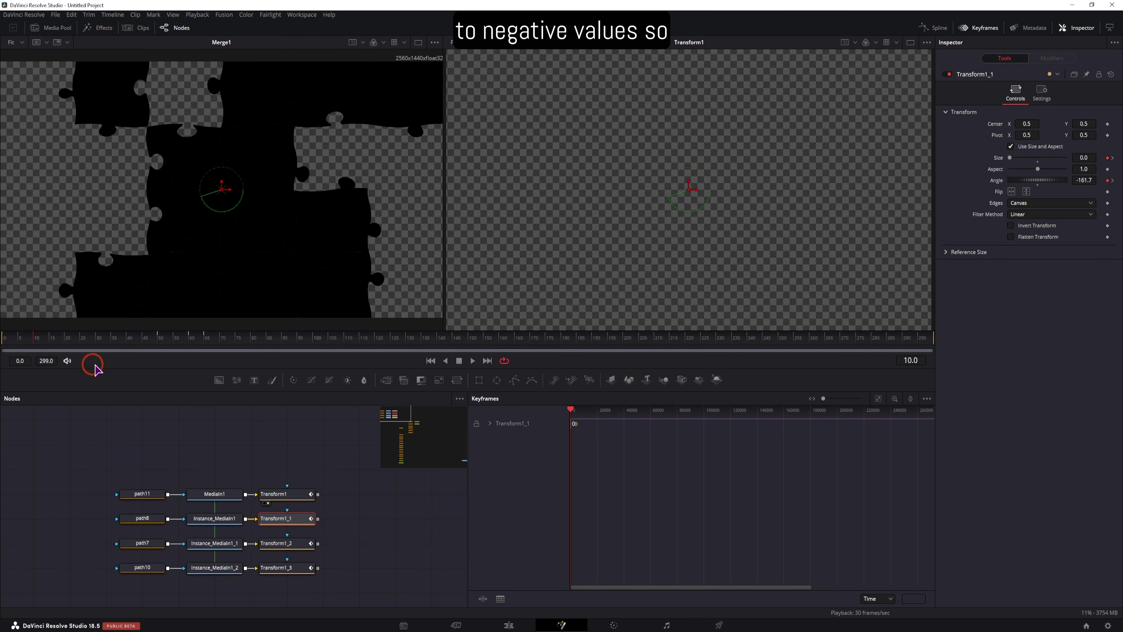
click(1081, 184)
key(BackSpace)
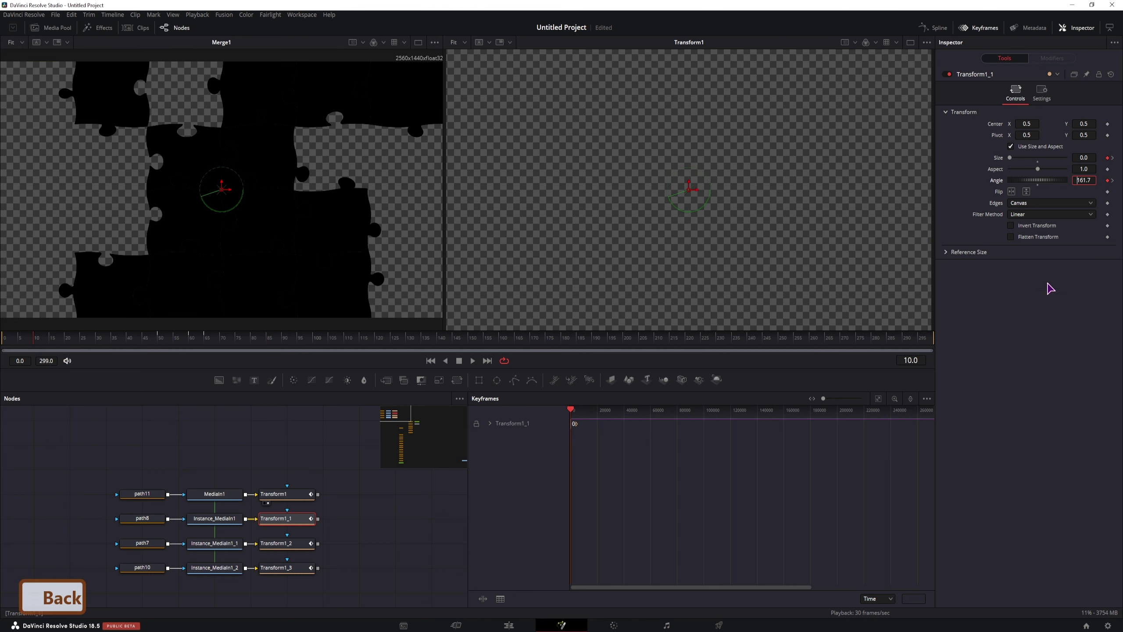
click(817, 346)
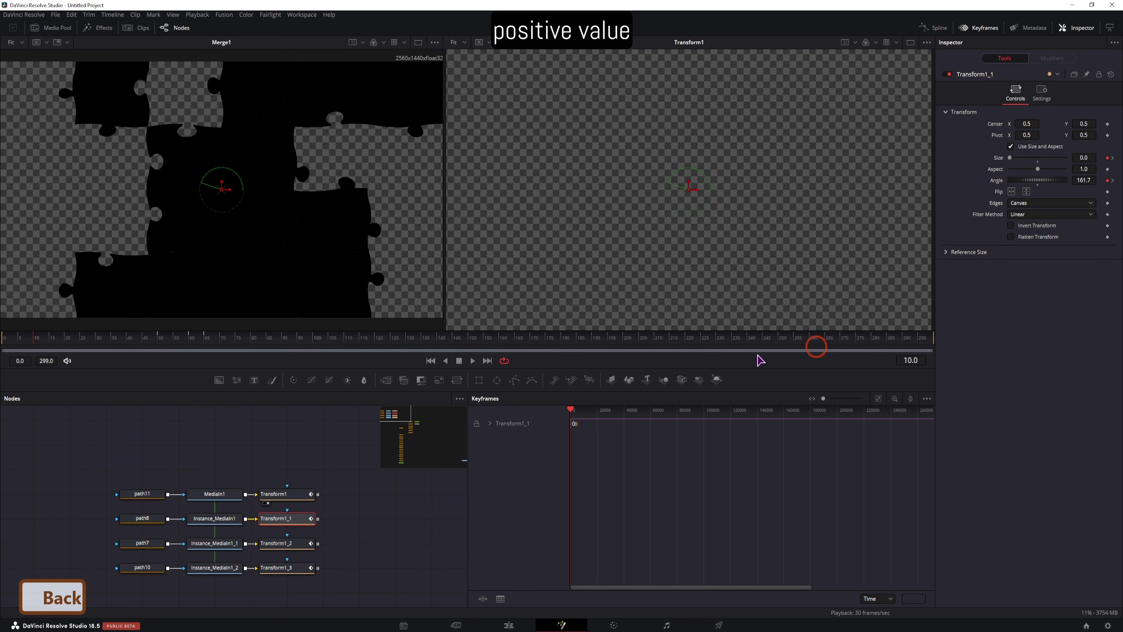
click(1112, 182)
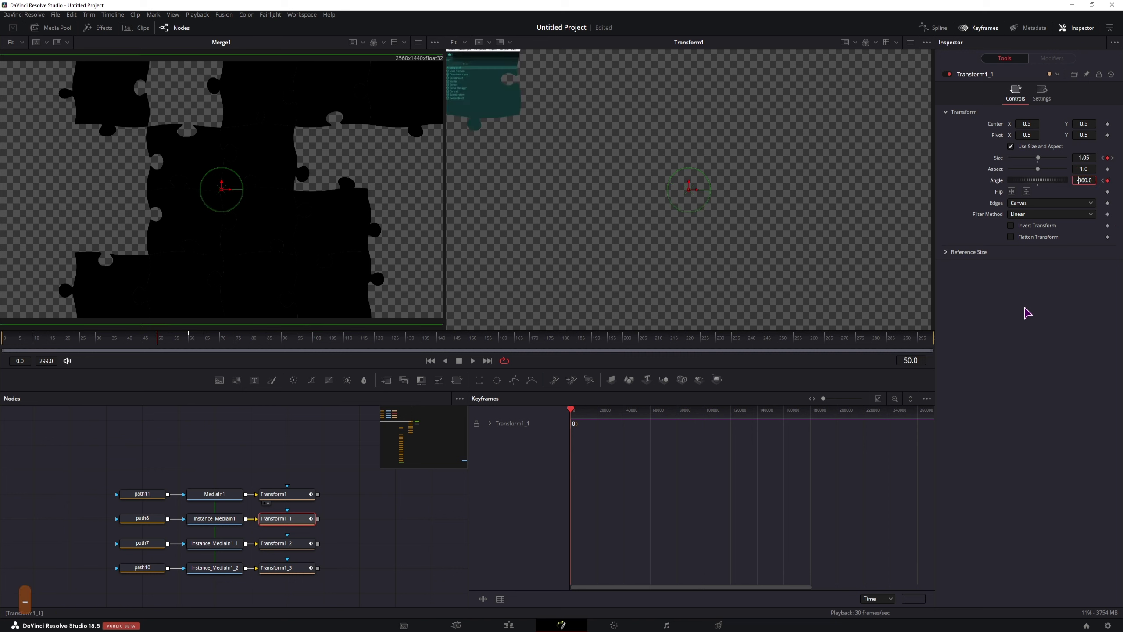
text(-)
key(Return)
Replace Transform1_3 with a copy of the reversed Transform1_1, fed by Instance_MediaIn1_2
click(283, 568)
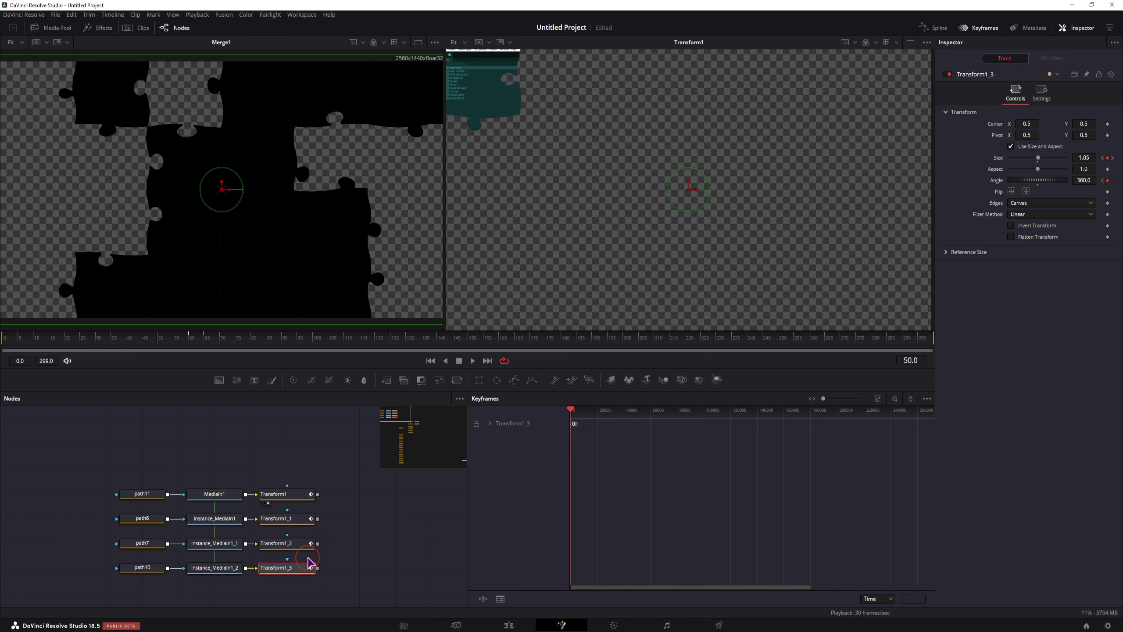
key(BackSpace)
key(ctrl+c)
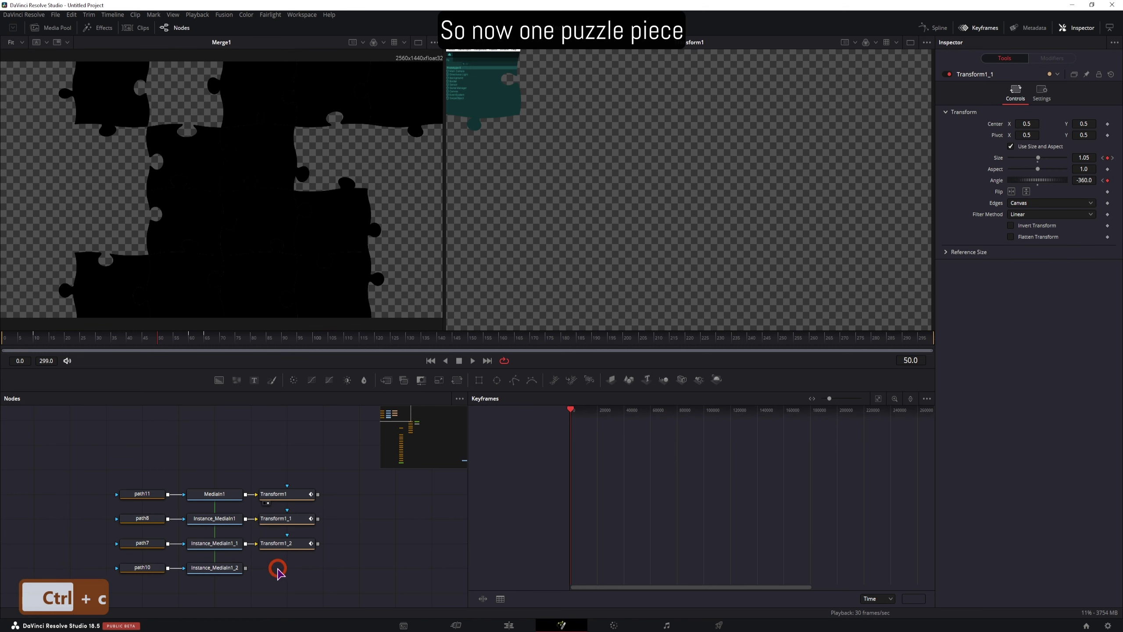
key(ctrl+v)
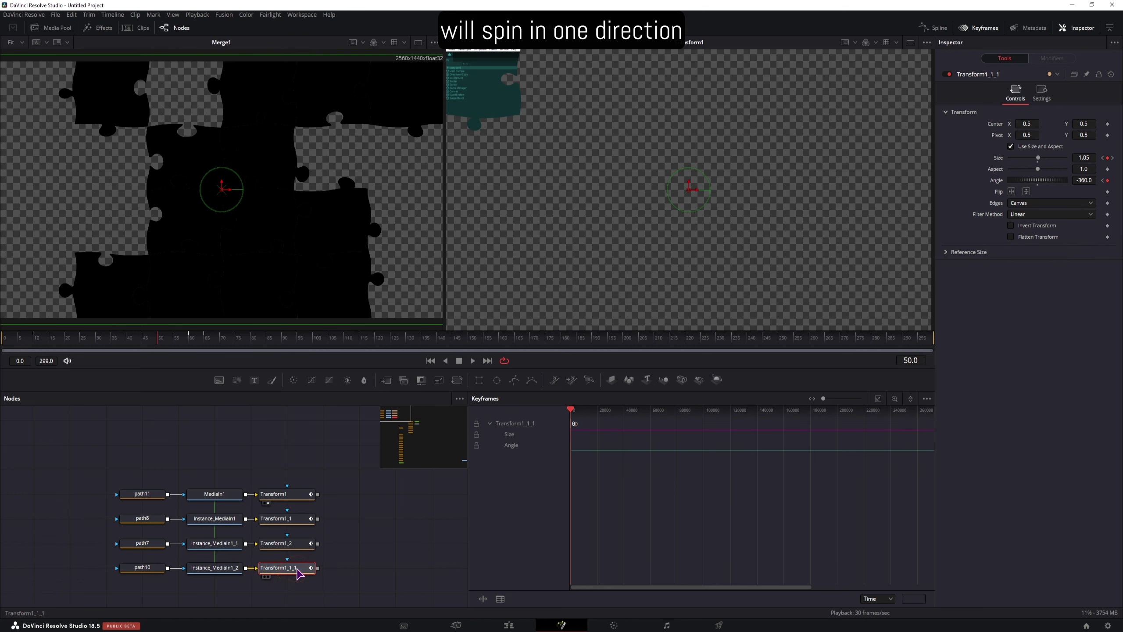
click(352, 554)
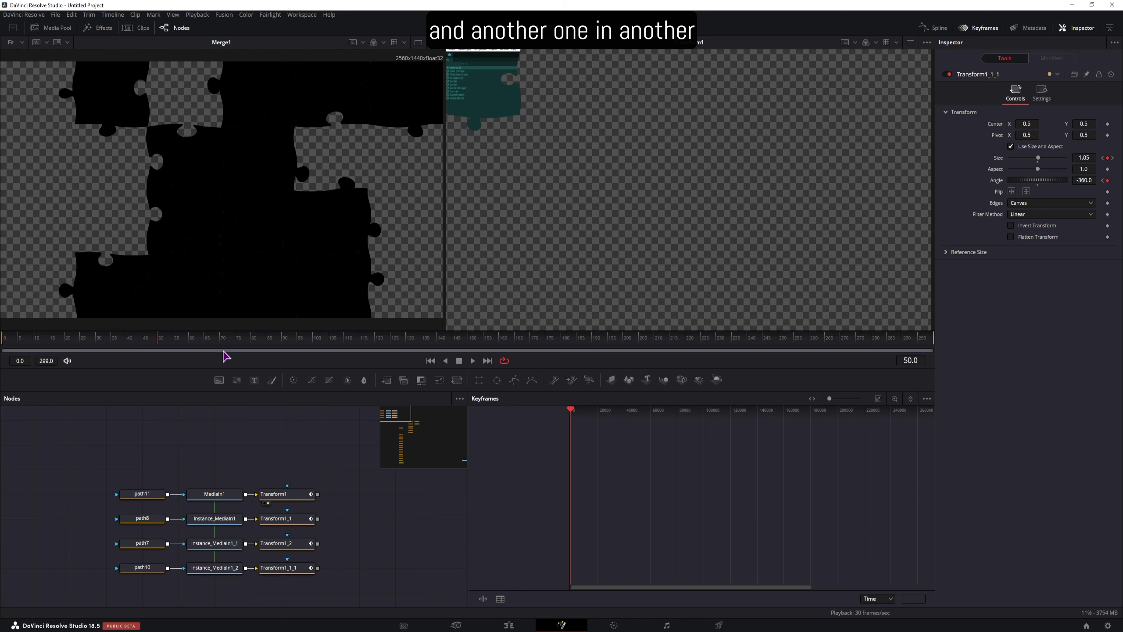
Merge the four Transform outputs in a chain and preview the last Merge's animation in the second viewer
mouse_move(164, 339)
mouse_down()
mouse_move(146, 336)
mouse_move(164, 336)
mouse_up()
drag(318, 493, 317, 520)
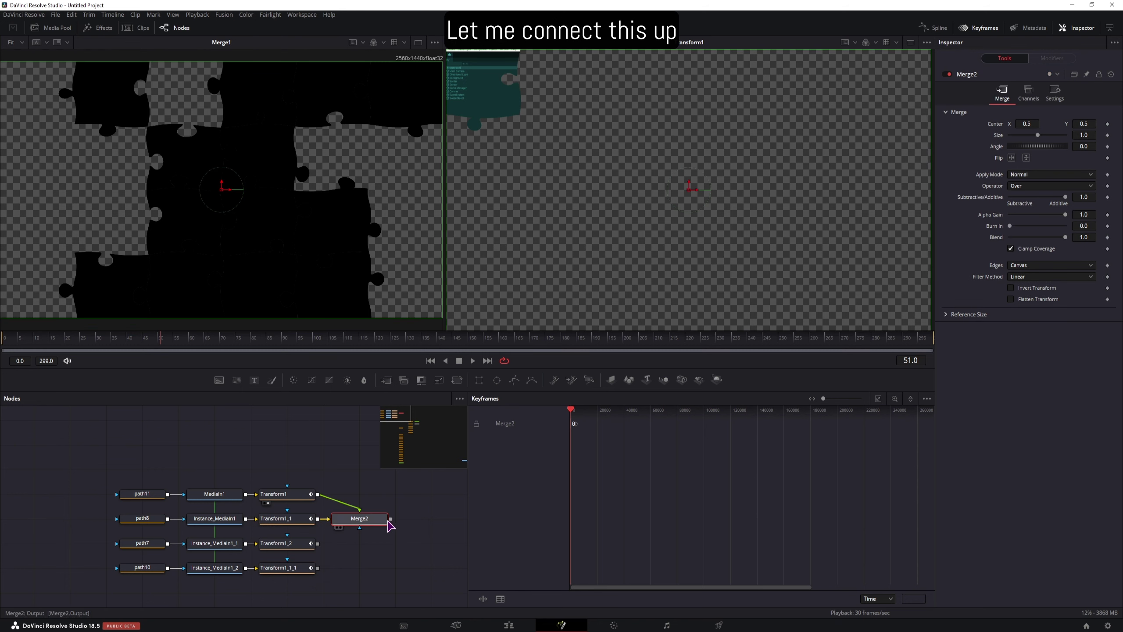
drag(389, 522, 318, 567)
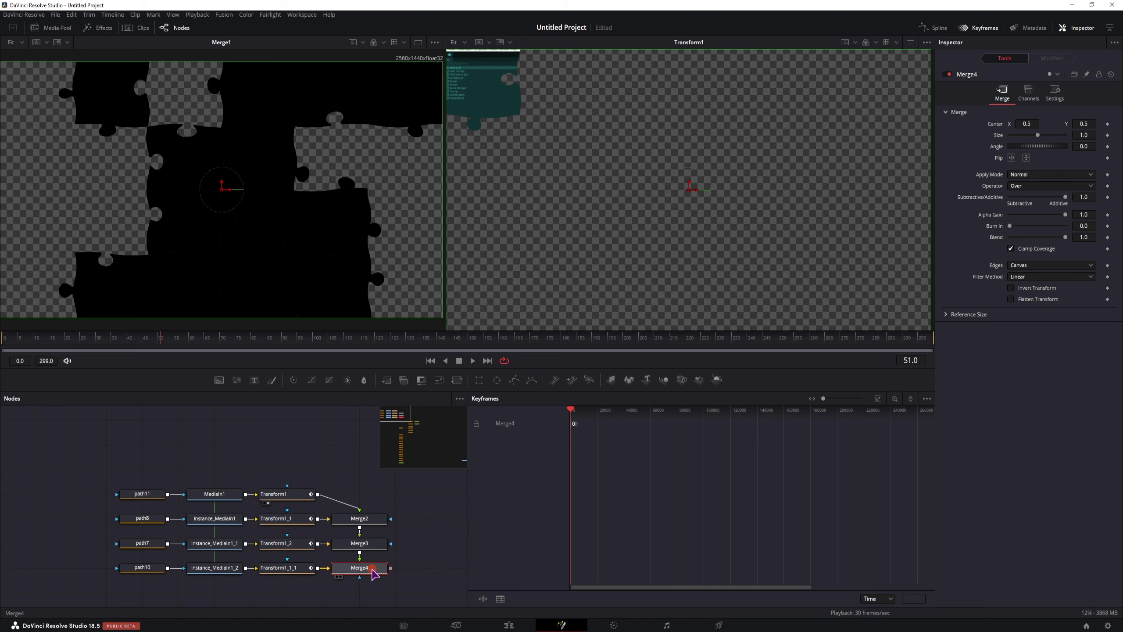
key(2)
drag(93, 350, 244, 371)
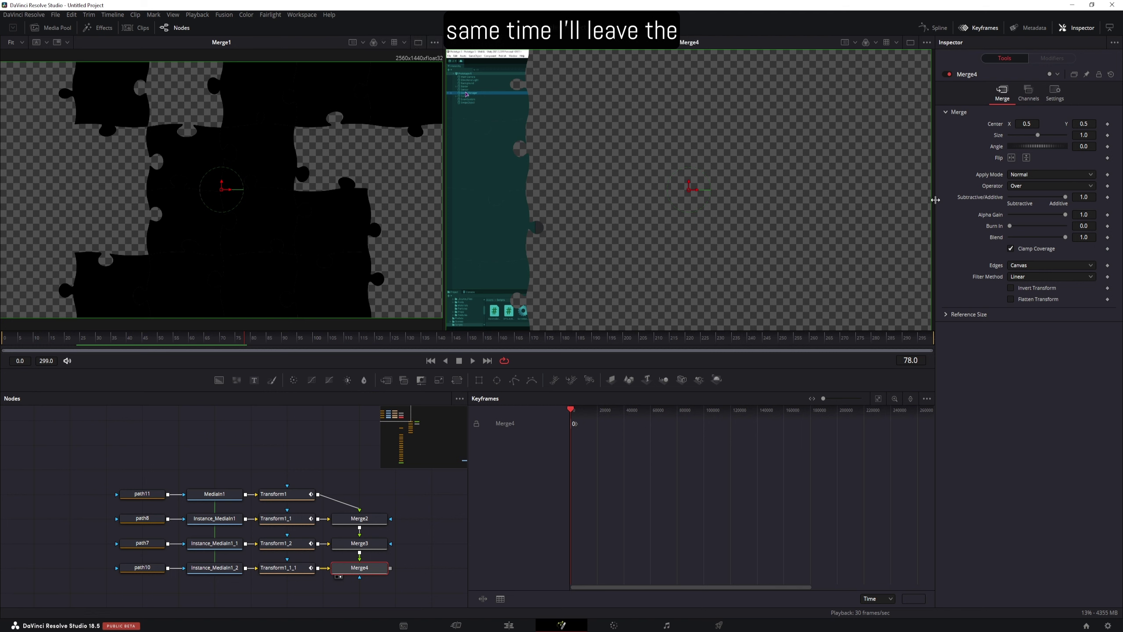
Leave Transform1 as it is and shift all of Transform1_1's keyframes about 30 frames forward, so its frame 60 keyframe lands near 90
click(283, 493)
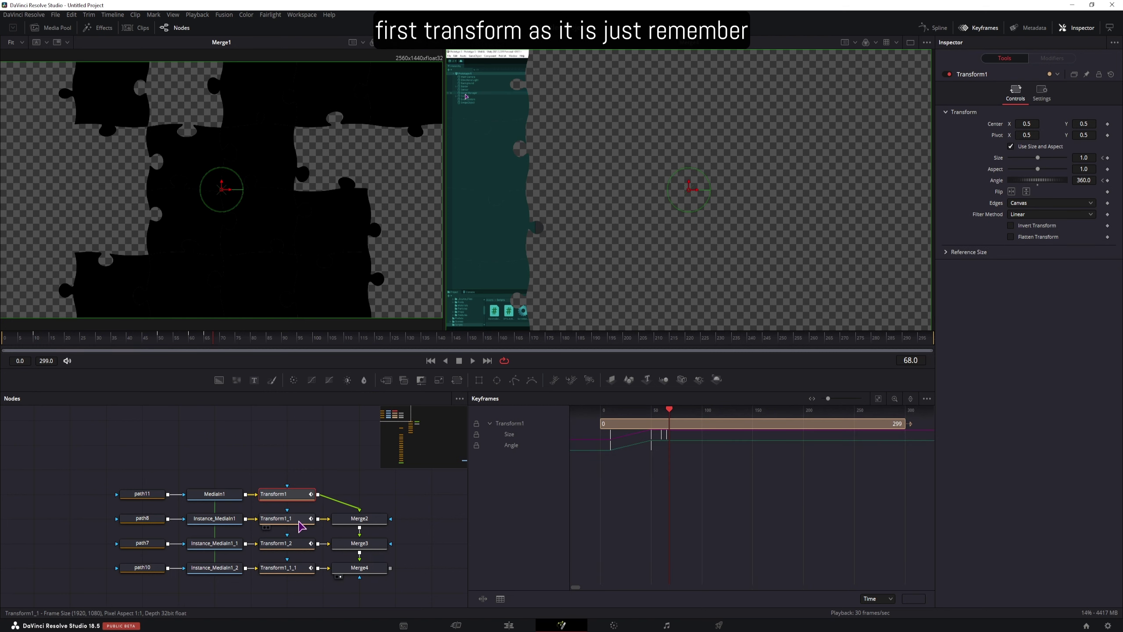
click(189, 343)
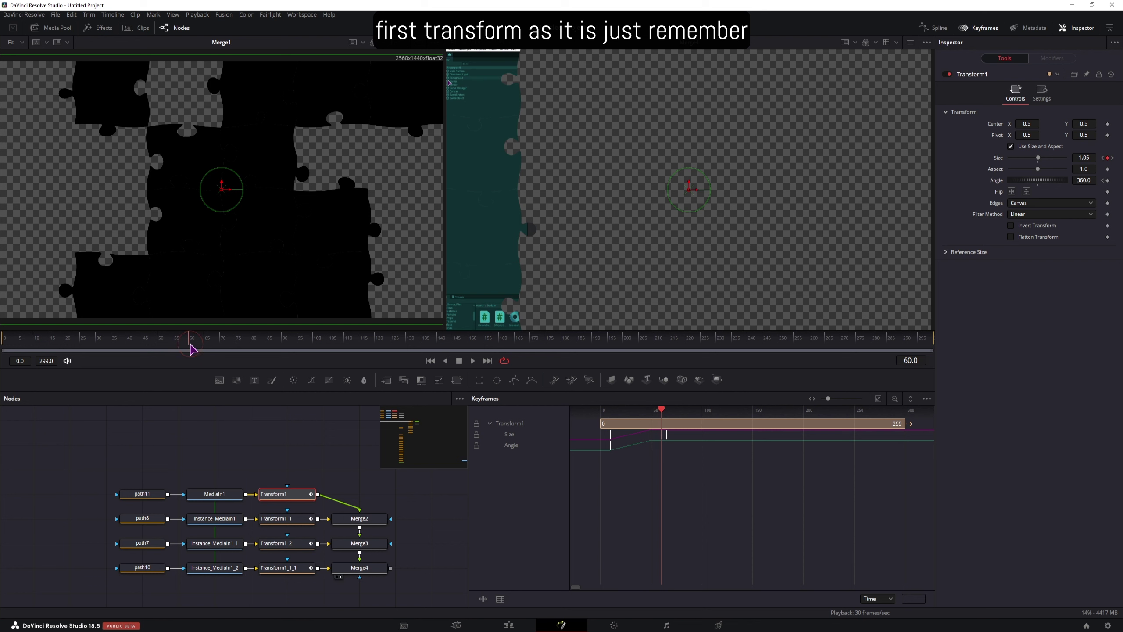
click(300, 523)
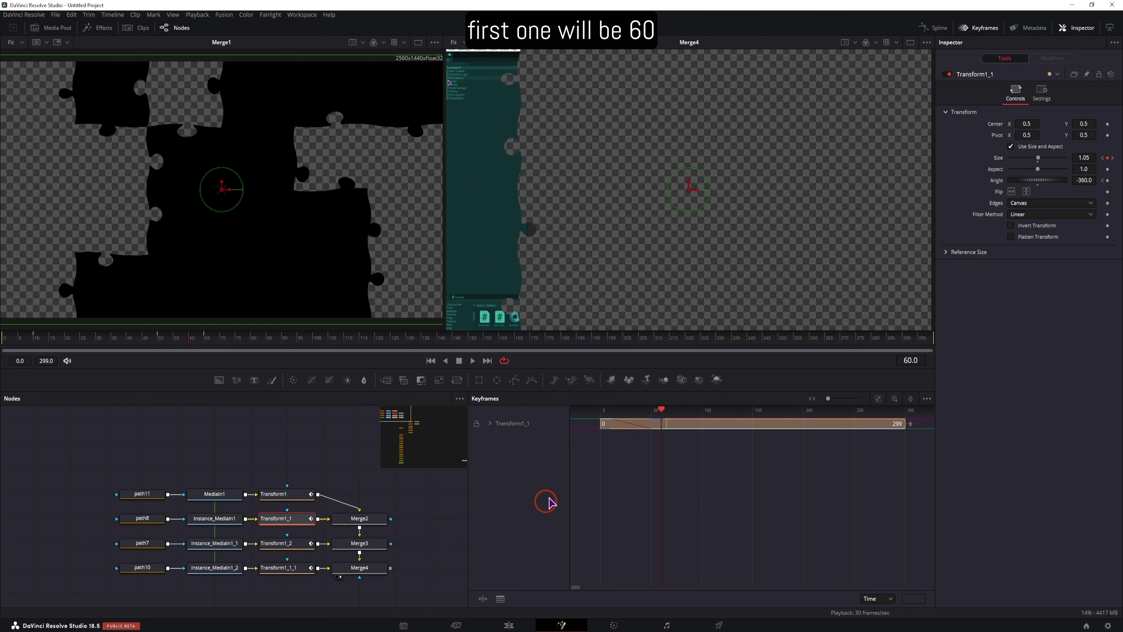
click(489, 423)
drag(597, 477, 678, 441)
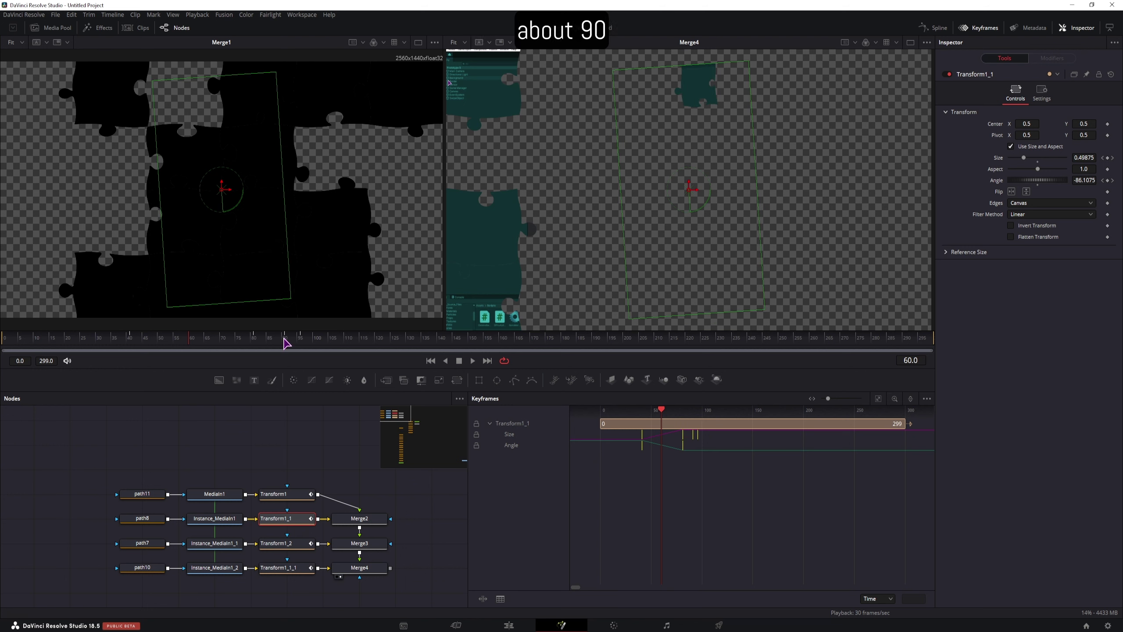
Shift Transform1_2's keyframes about 50 frames forward and Transform1_1_1's keyframes about 25 frames forward
click(292, 542)
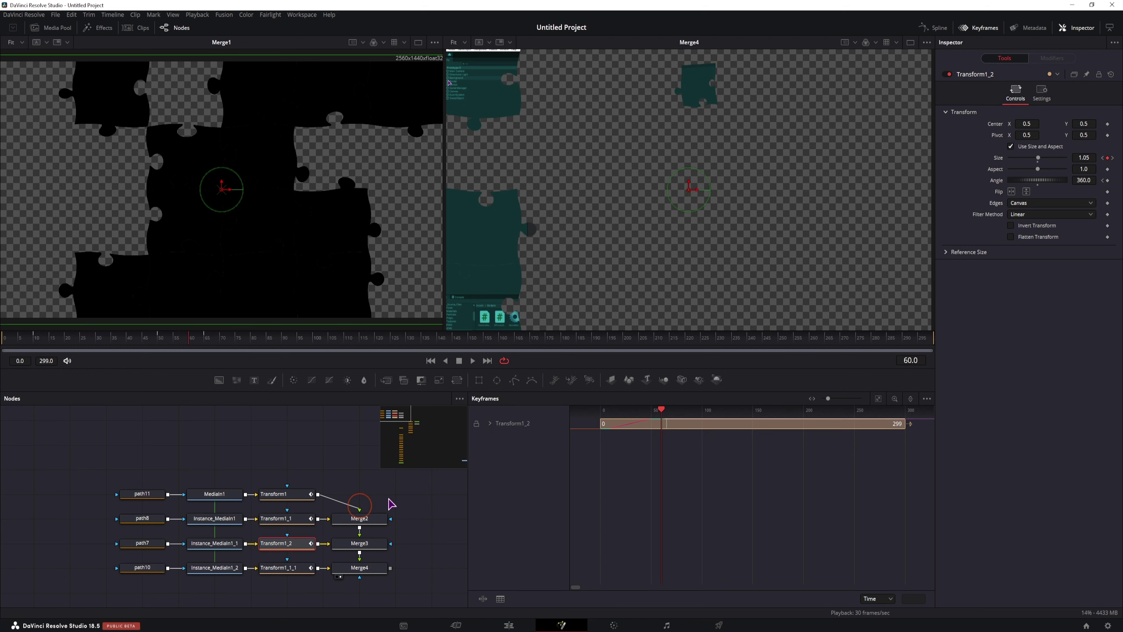
click(490, 424)
drag(606, 460, 677, 431)
drag(651, 444, 678, 444)
click(289, 567)
click(489, 423)
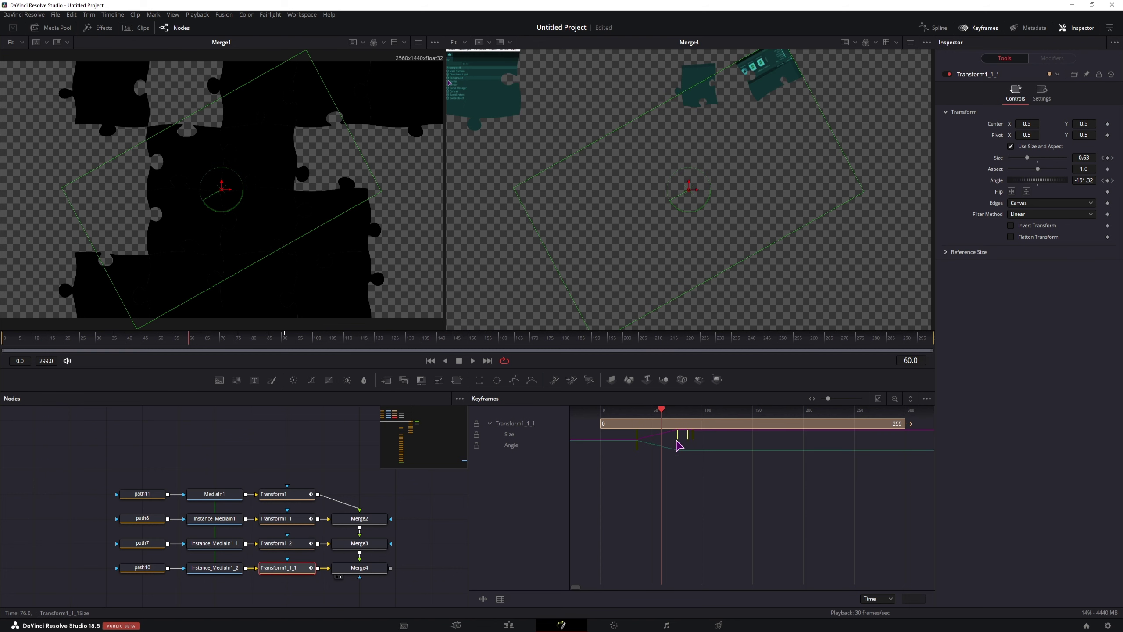
click(193, 452)
Play the composition from near the start to check the staggered animation of the four pieces
click(7, 338)
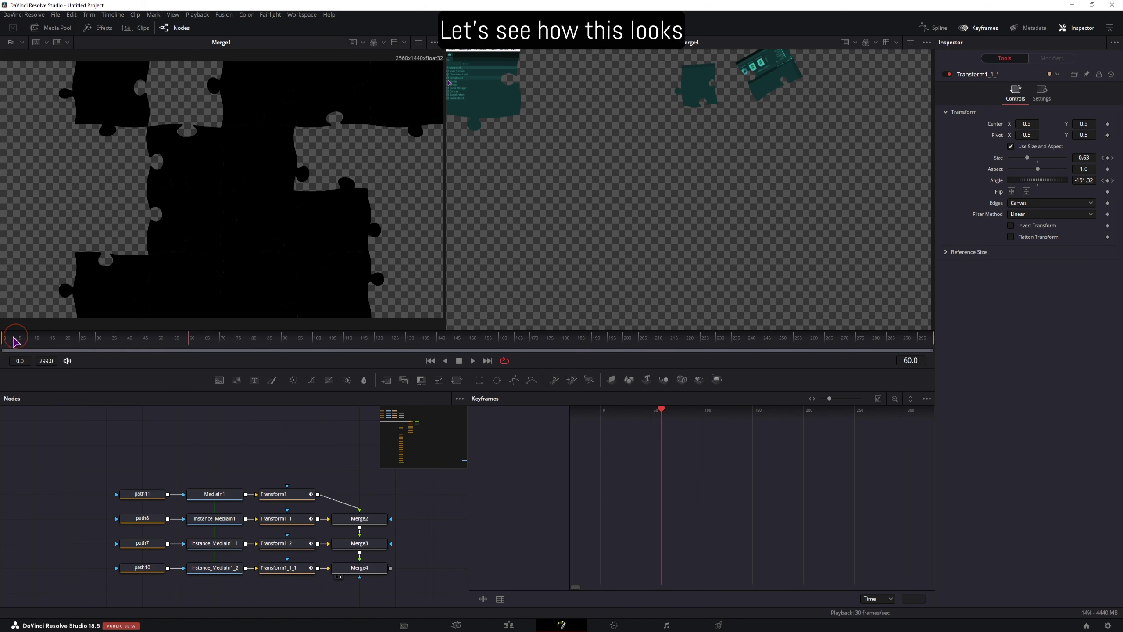
click(101, 392)
key(space)
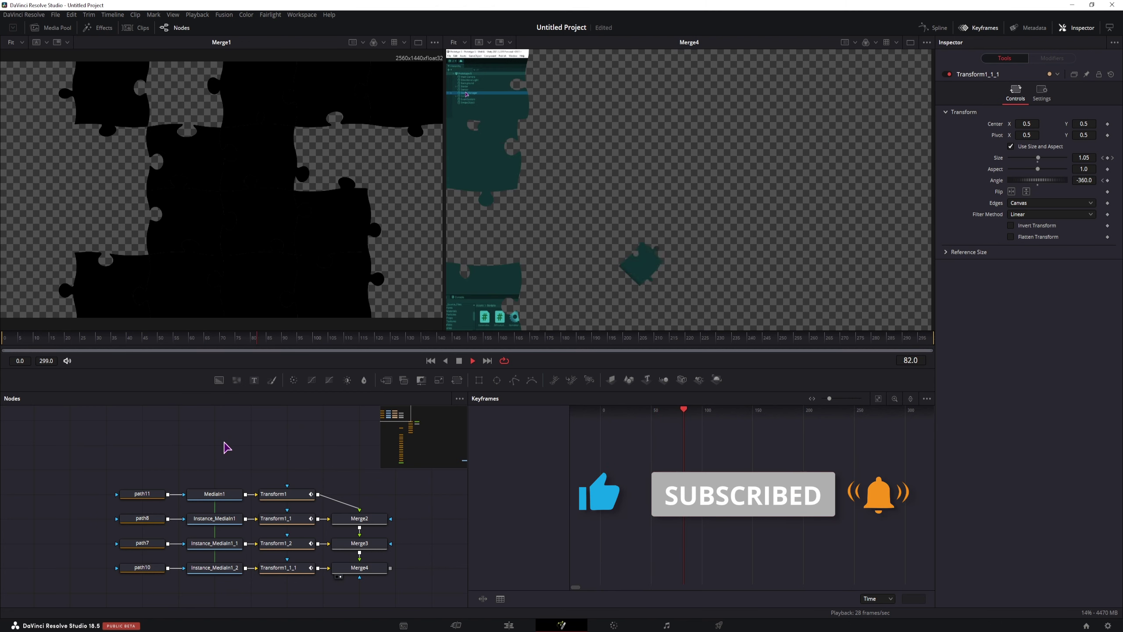
key(space)
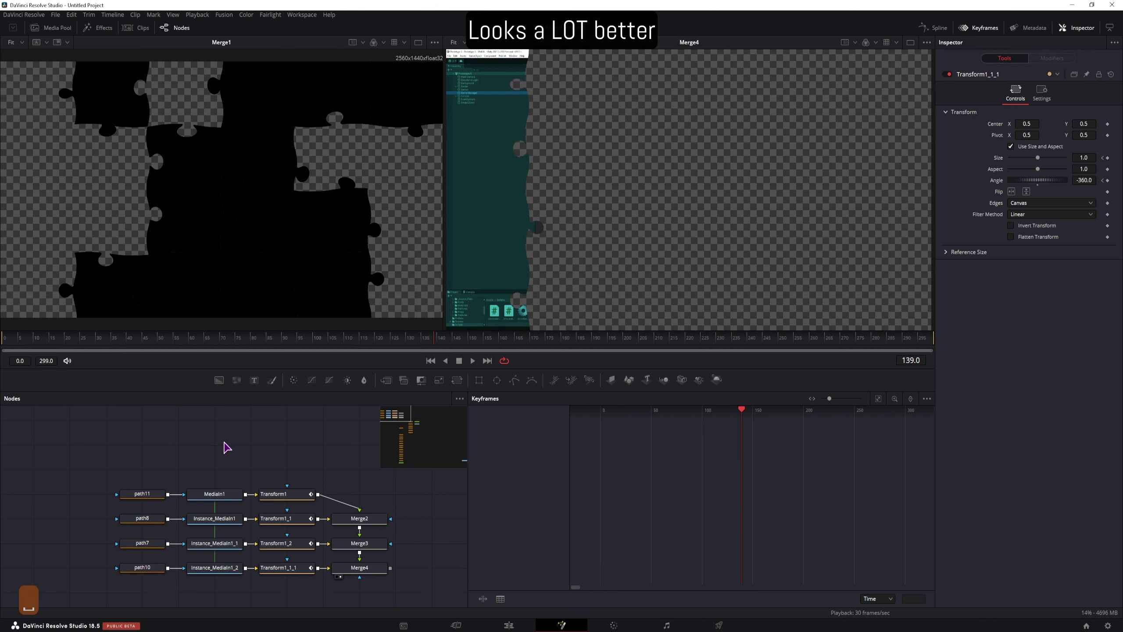
Select all path, MediaIn, Transform and Merge nodes of the first puzzle column and group them
drag(224, 443, 309, 487)
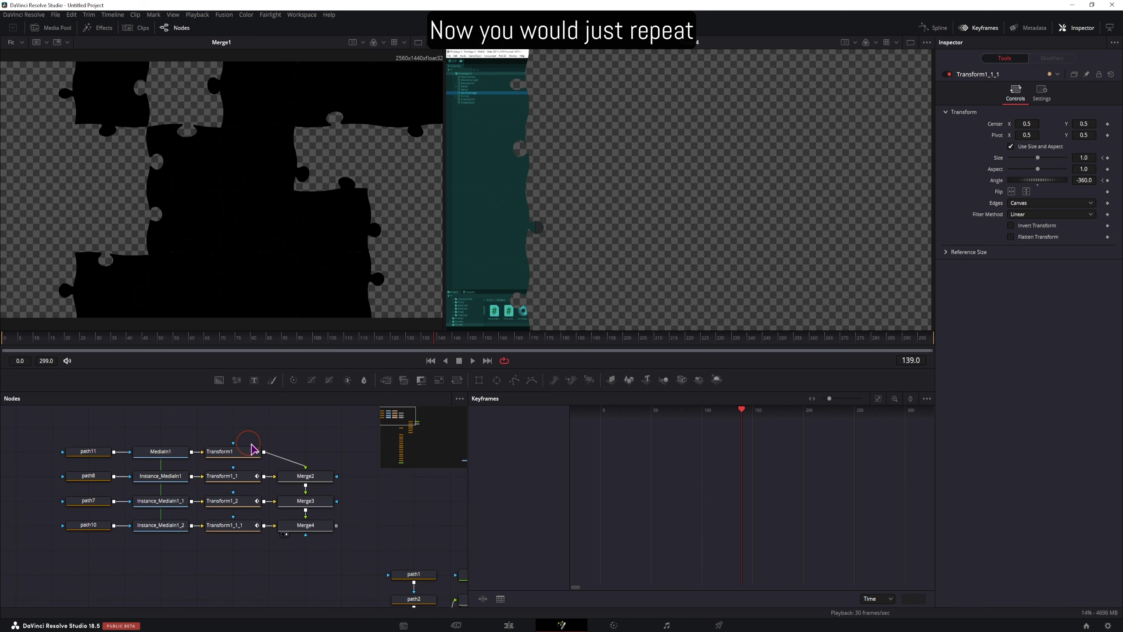
drag(320, 553, 293, 533)
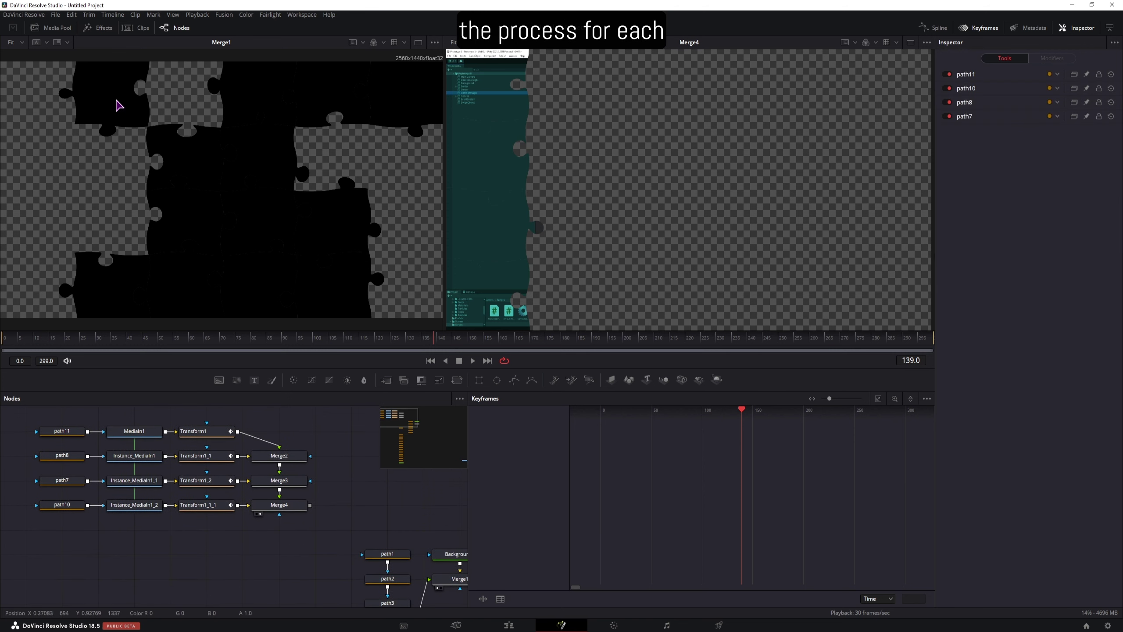
drag(22, 421, 321, 517)
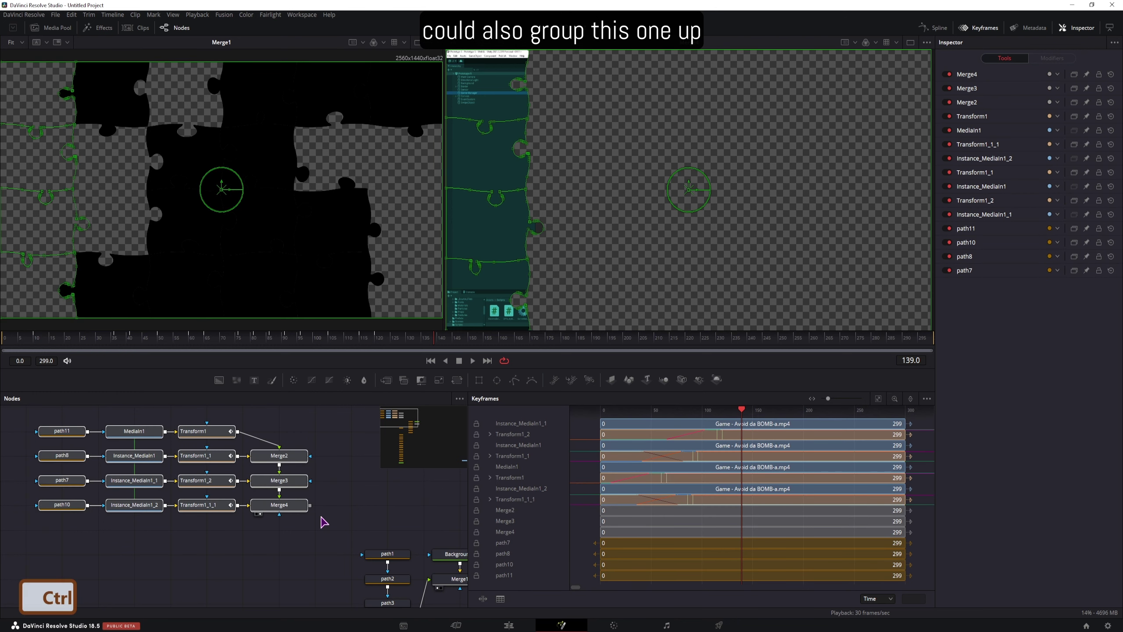
key(ctrl+g)
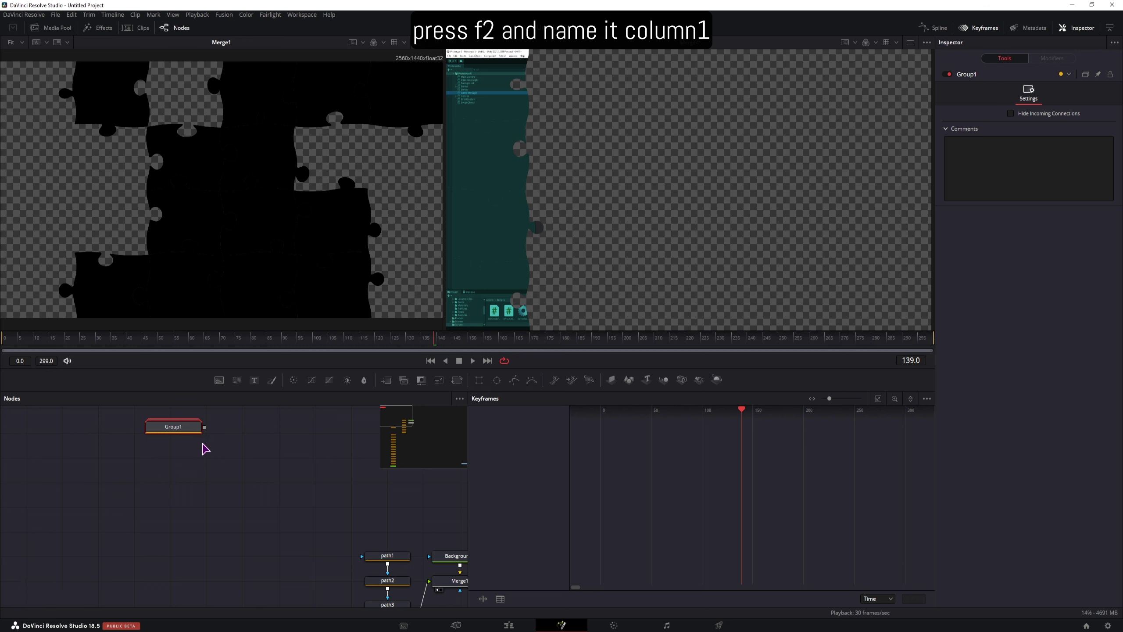
Rename the group Column1, then expand it to check its nodes and collapse it again
key(F2)
text(C)
key(BackSpace)
text(Column1)
key(Return)
double_click(163, 426)
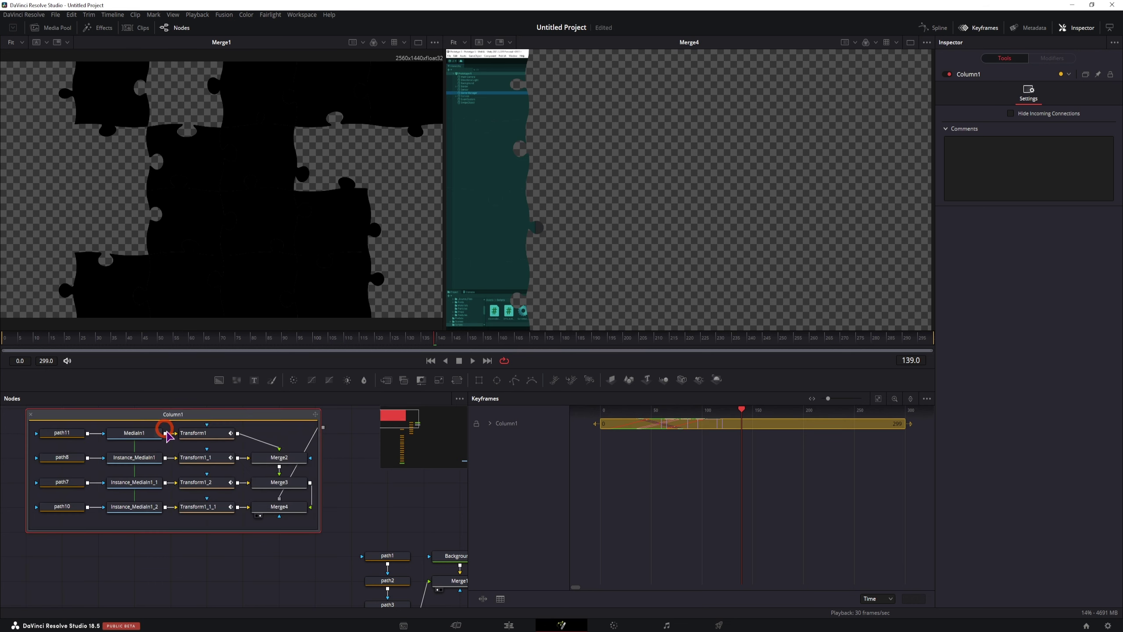
click(31, 415)
Return to the Edit page, open the second Puzzle Effect clip's composition in Fusion and examine its node tree
click(508, 625)
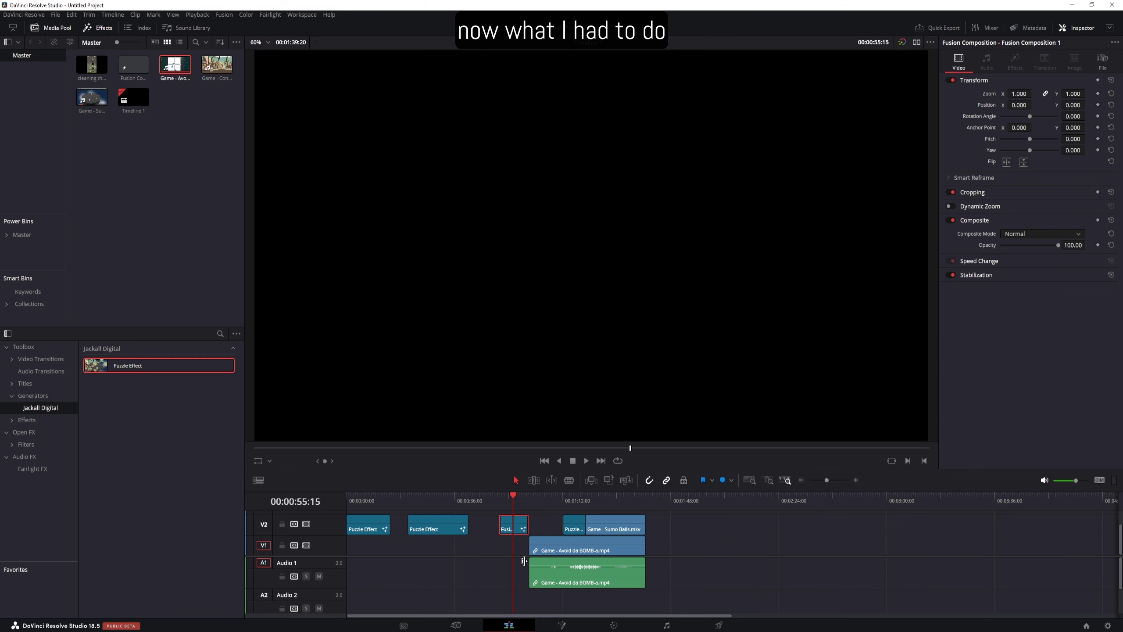
click(448, 523)
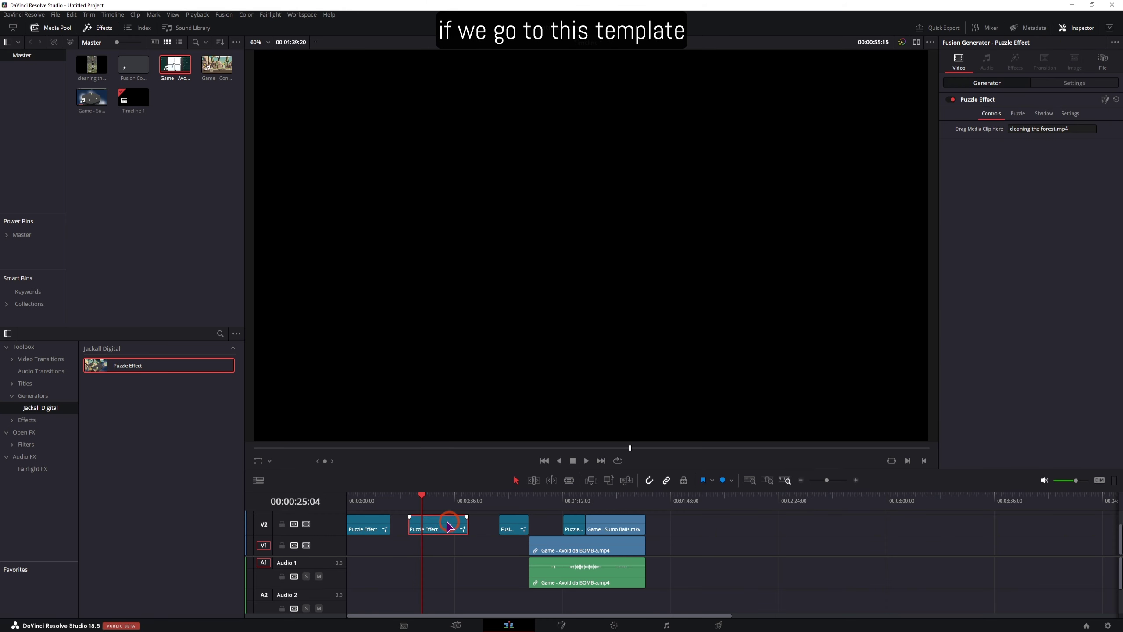
click(1103, 101)
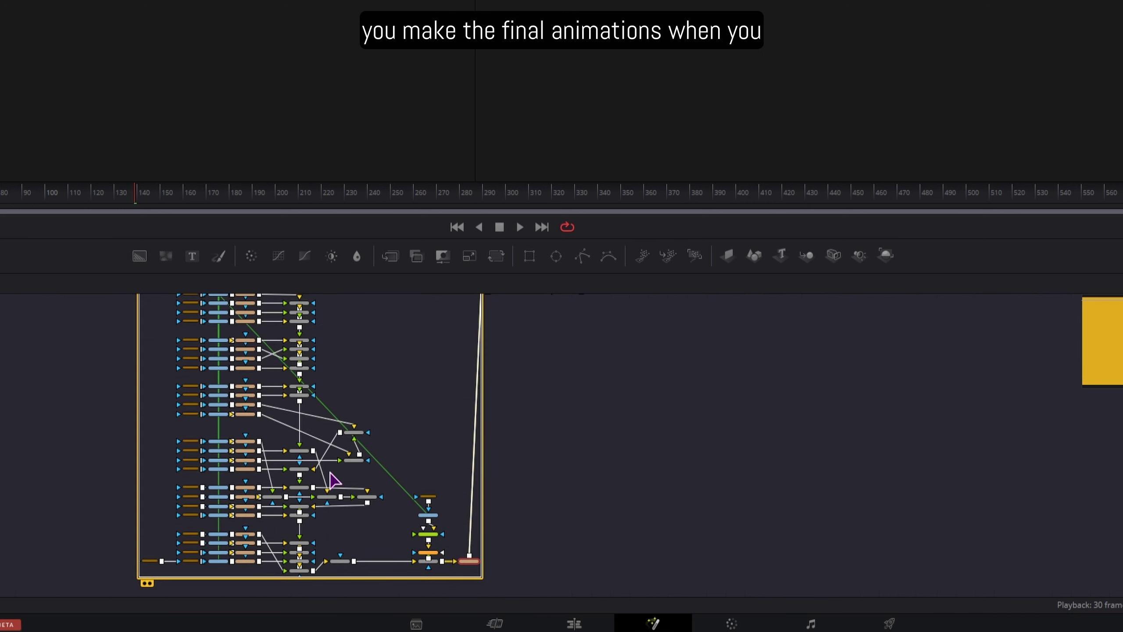
drag(373, 397, 345, 424)
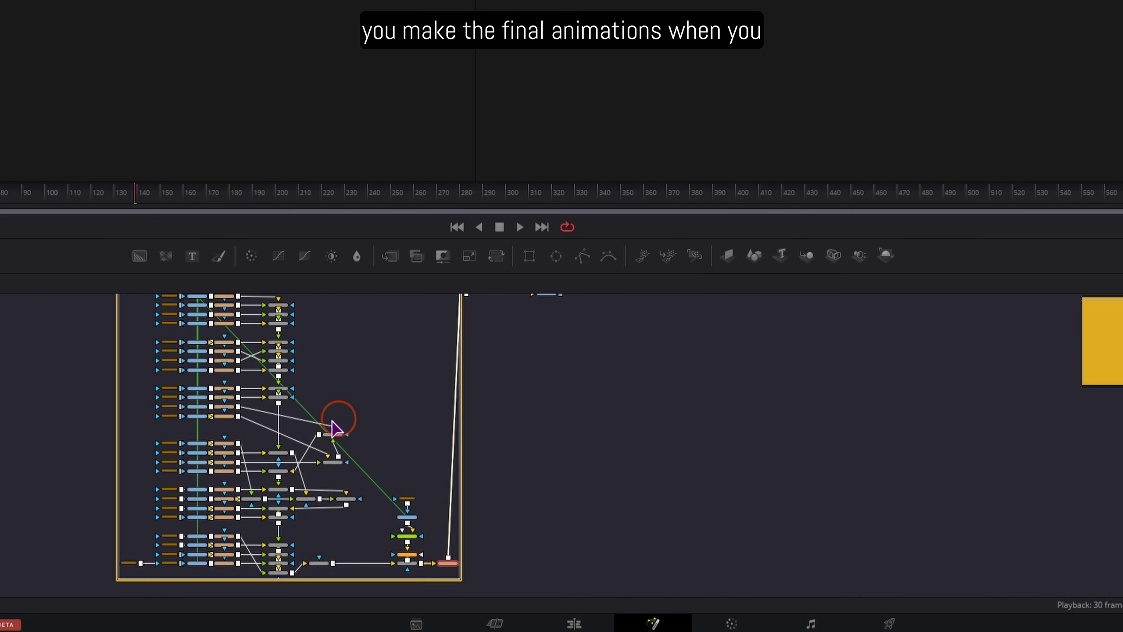
Examine how the path, MediaIn, Transform and Merge nodes are wired in each puzzle column, selecting the second column's nodes
scroll(278, 359, up, 5)
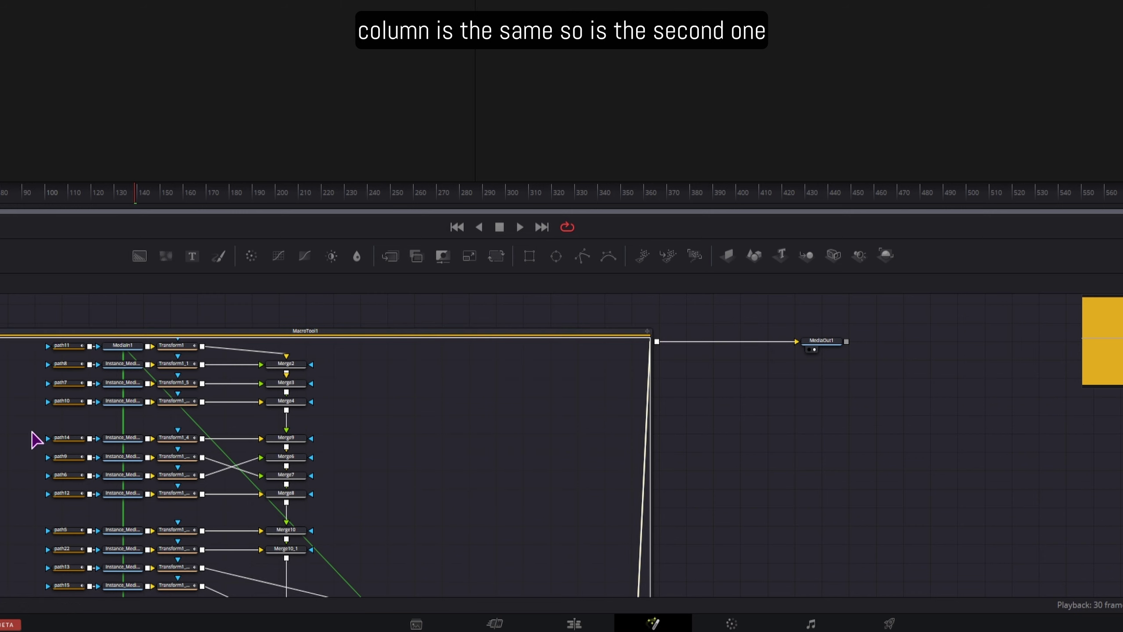
drag(29, 437, 314, 510)
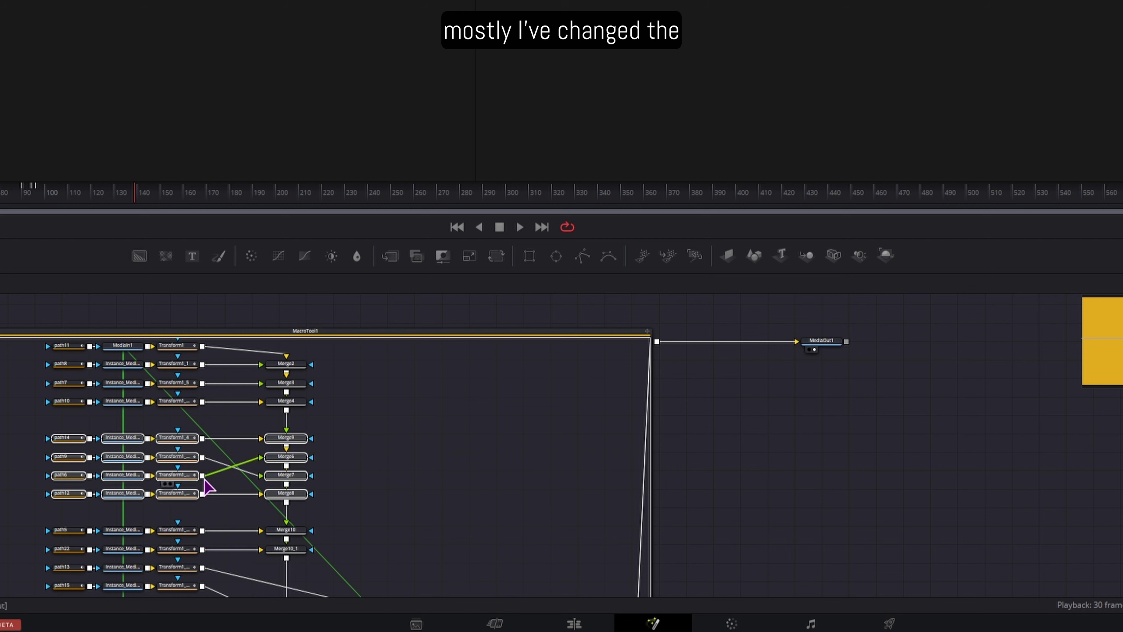
drag(389, 529, 394, 416)
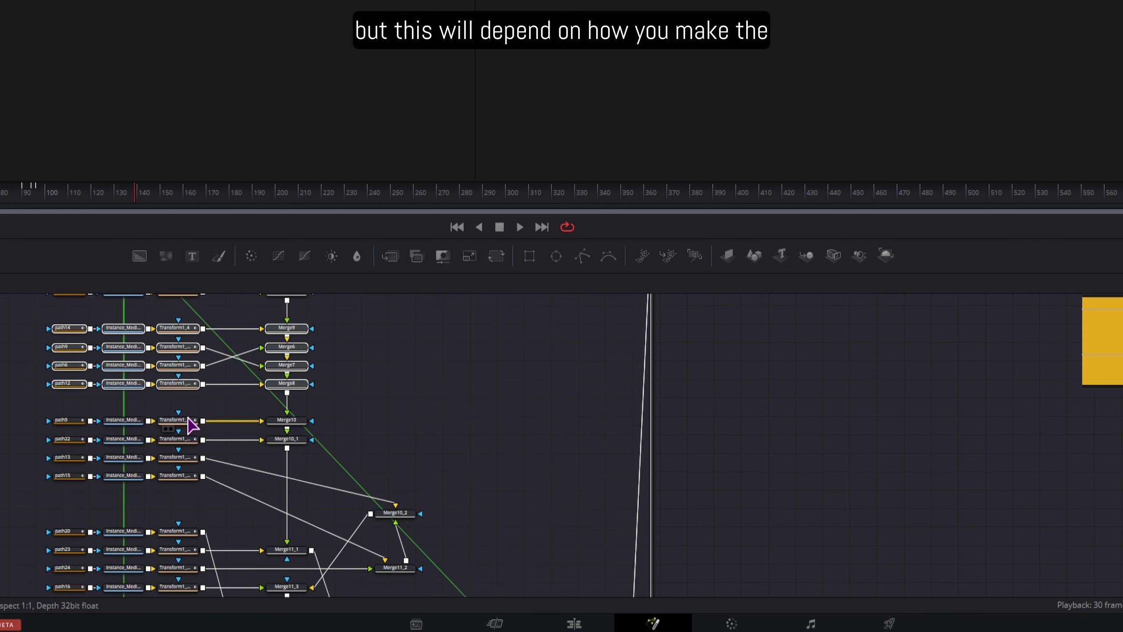
drag(228, 446, 238, 352)
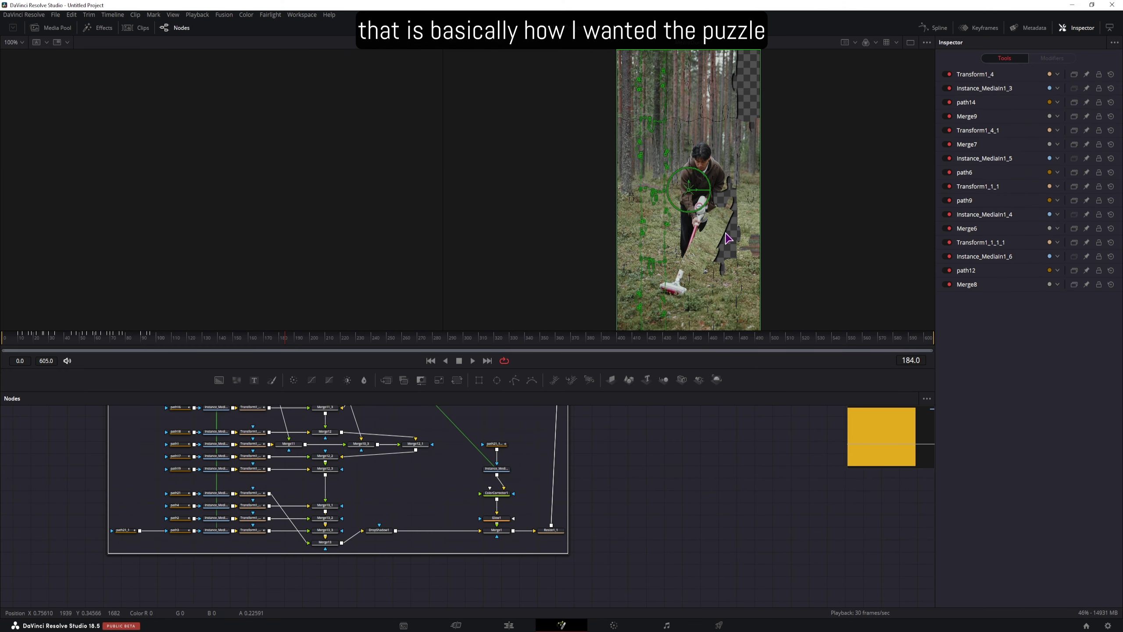
Replace the source clip of the MediaIn1 node with Game - Construction on Time.mp4 from the media pool
scroll(492, 545, up, 8)
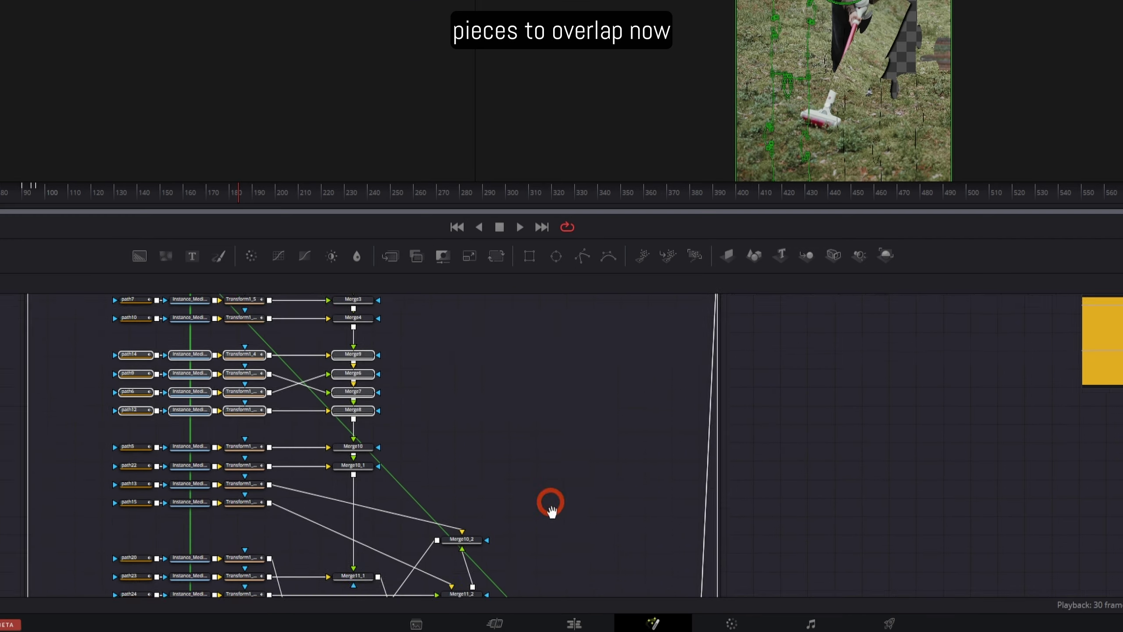
scroll(460, 550, down, 2)
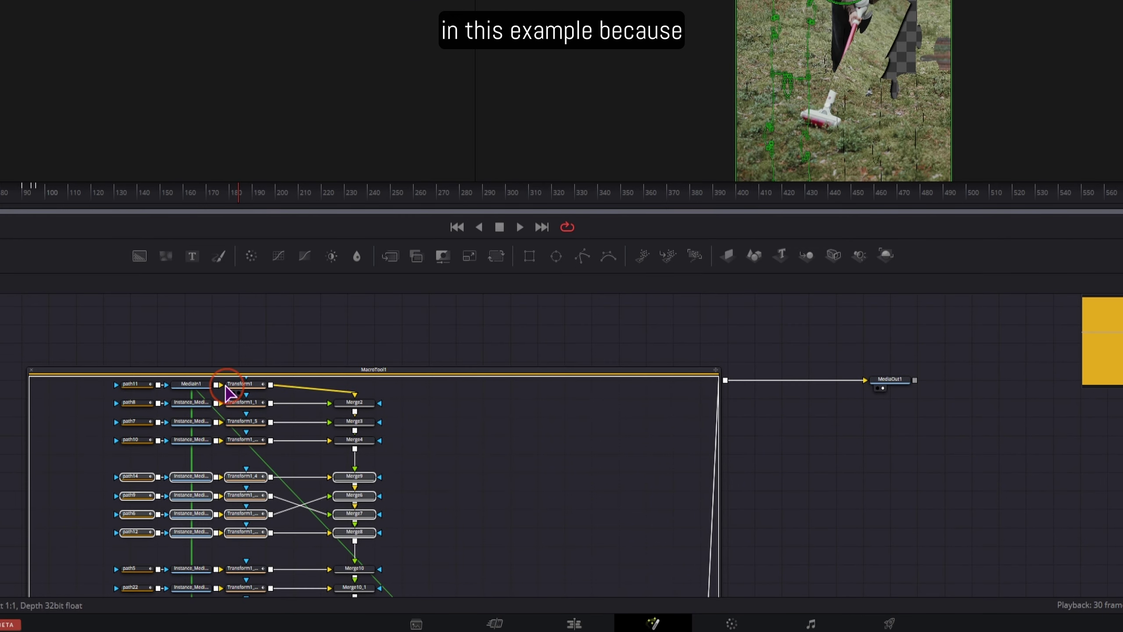
click(192, 384)
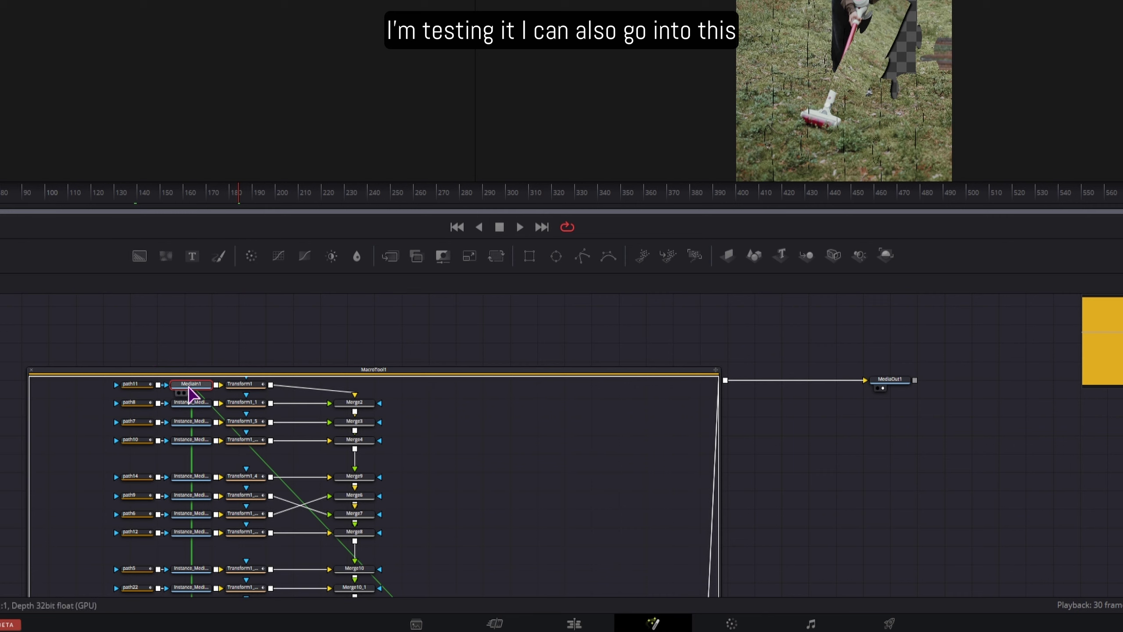
click(113, 66)
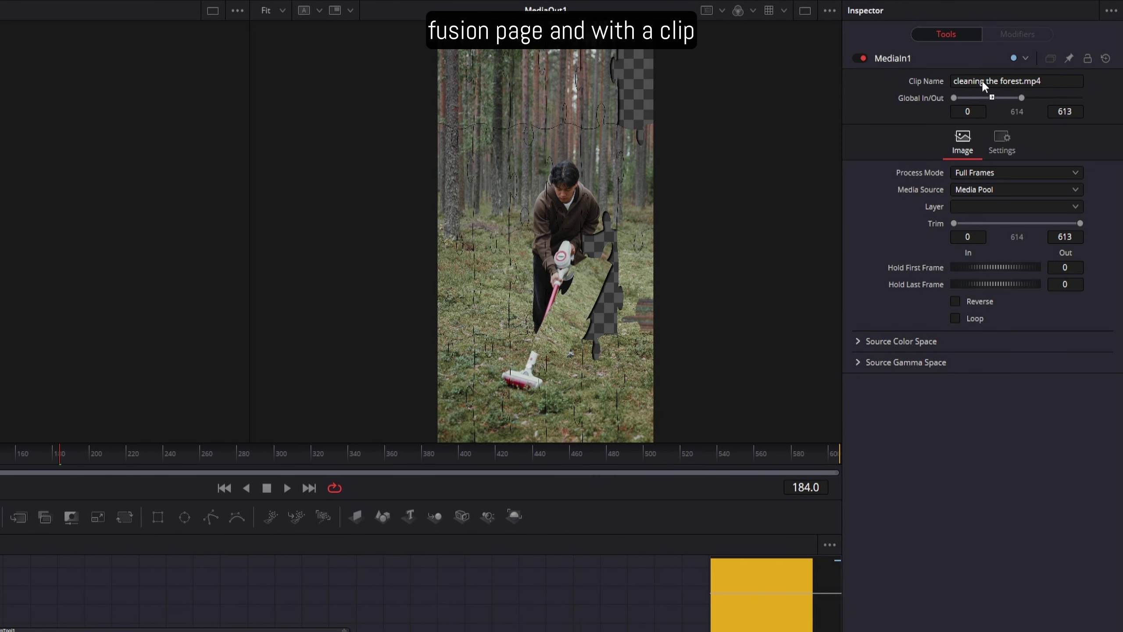
click(974, 78)
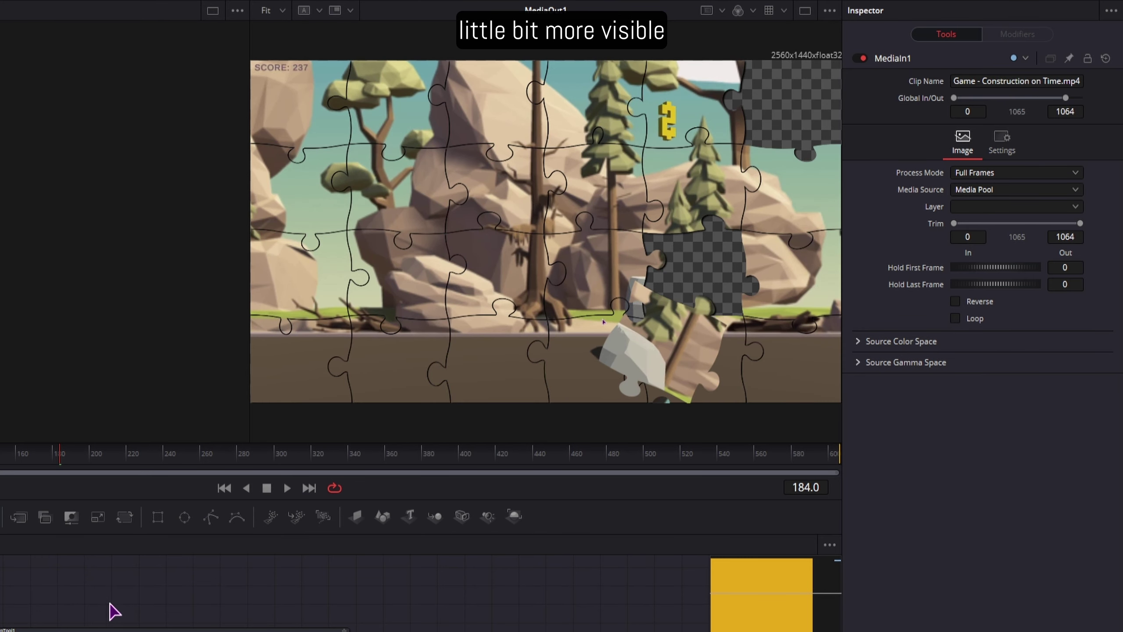
Select path nodes in the lower columns to locate the third puzzle piece of column five, path17
scroll(110, 601, down, 2)
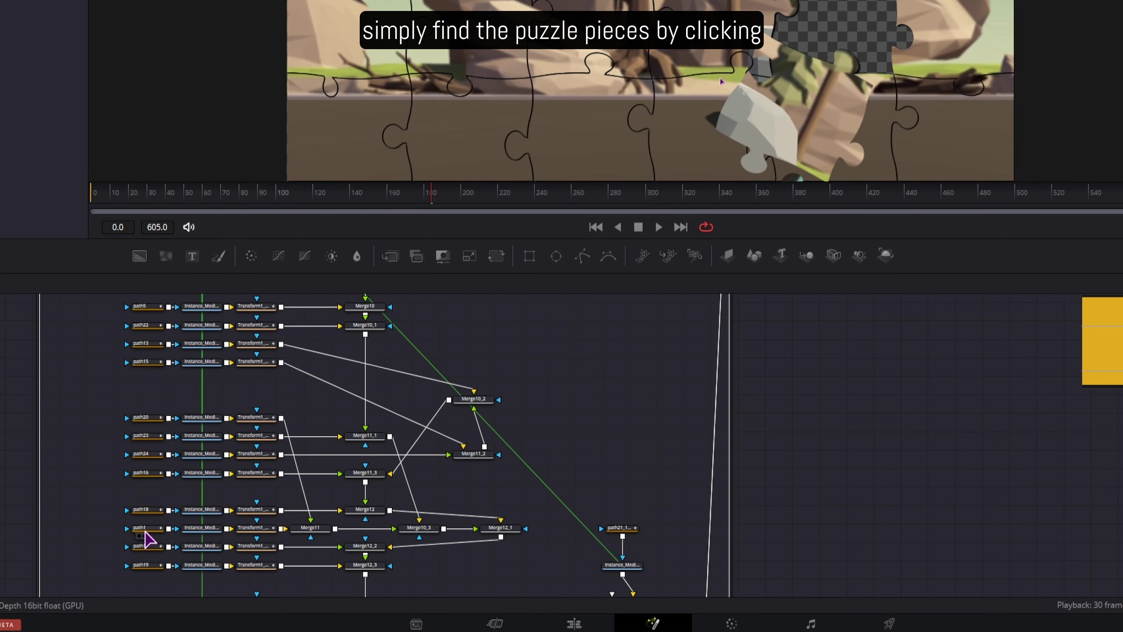
click(147, 533)
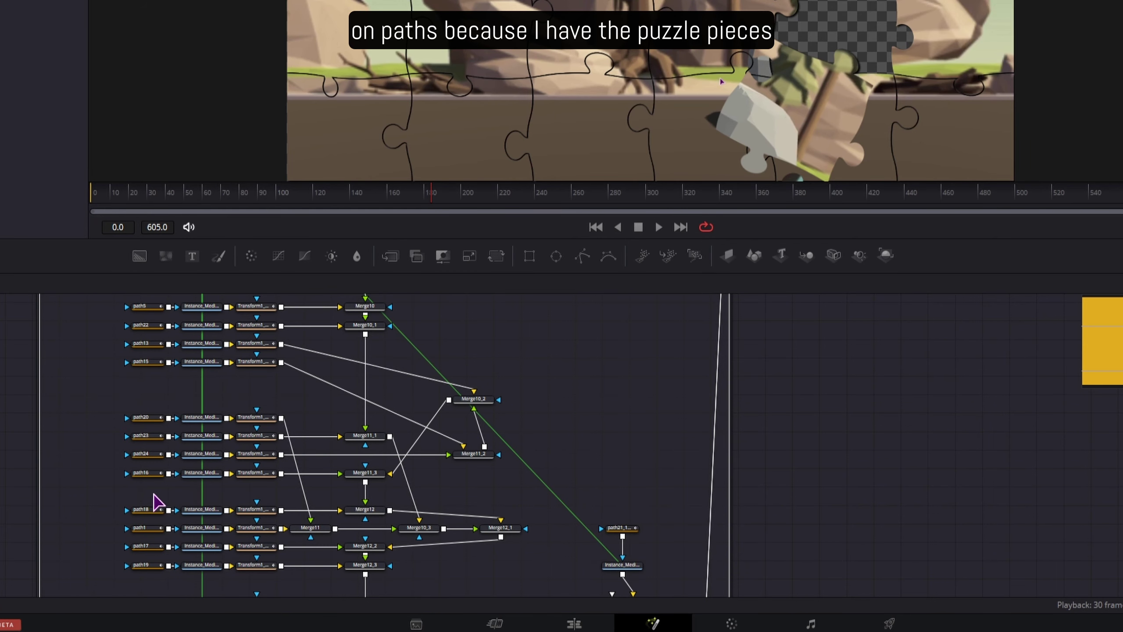
click(151, 474)
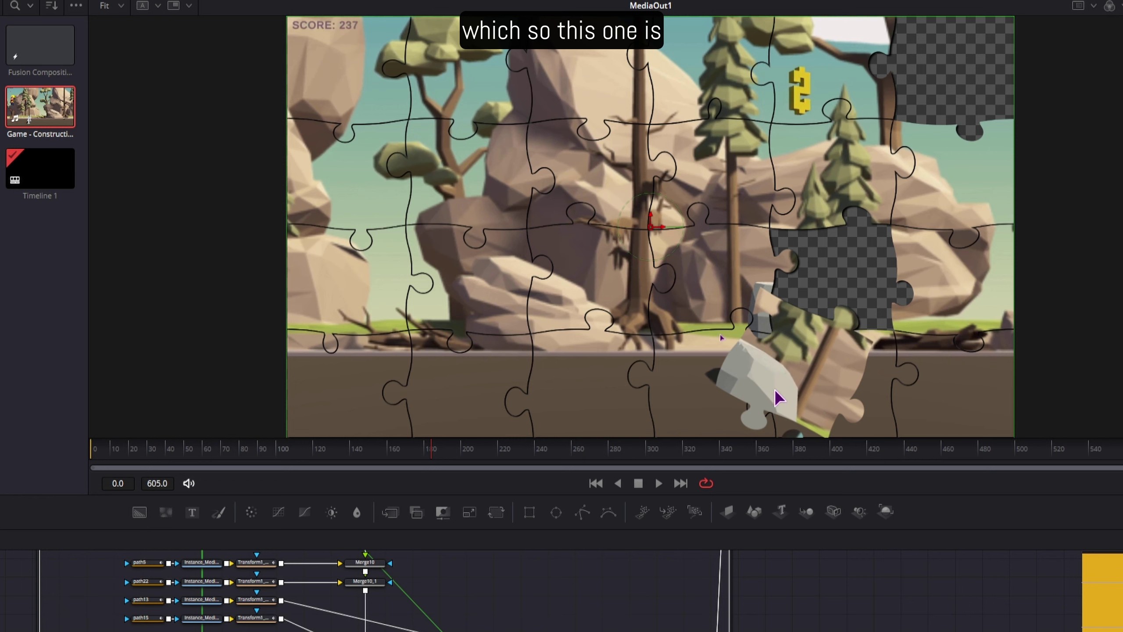
drag(537, 631, 544, 596)
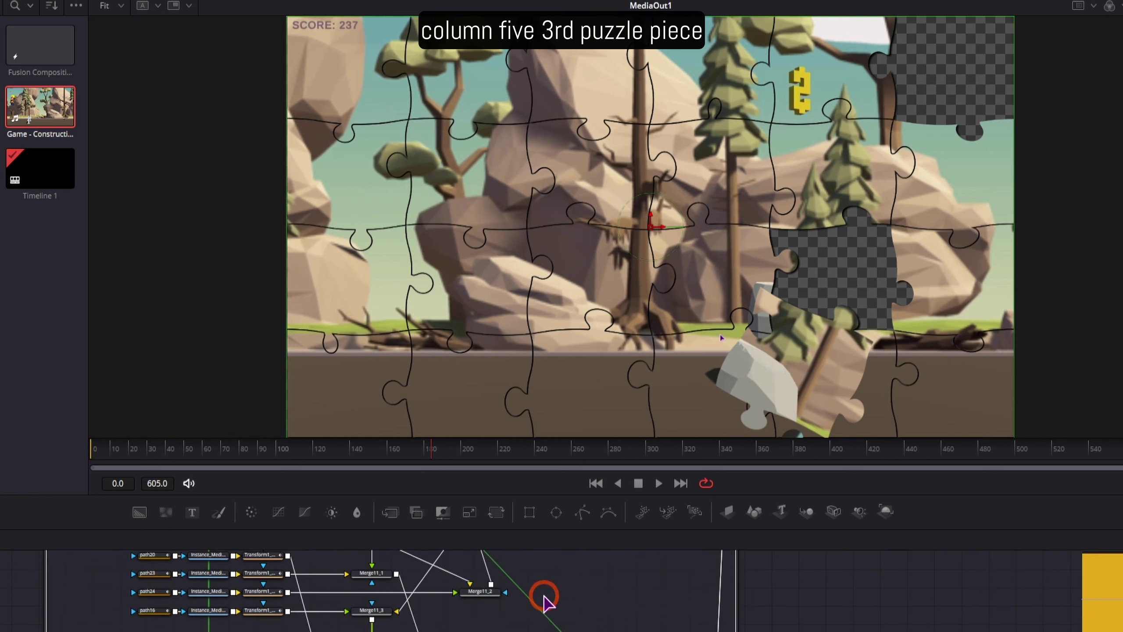
click(150, 489)
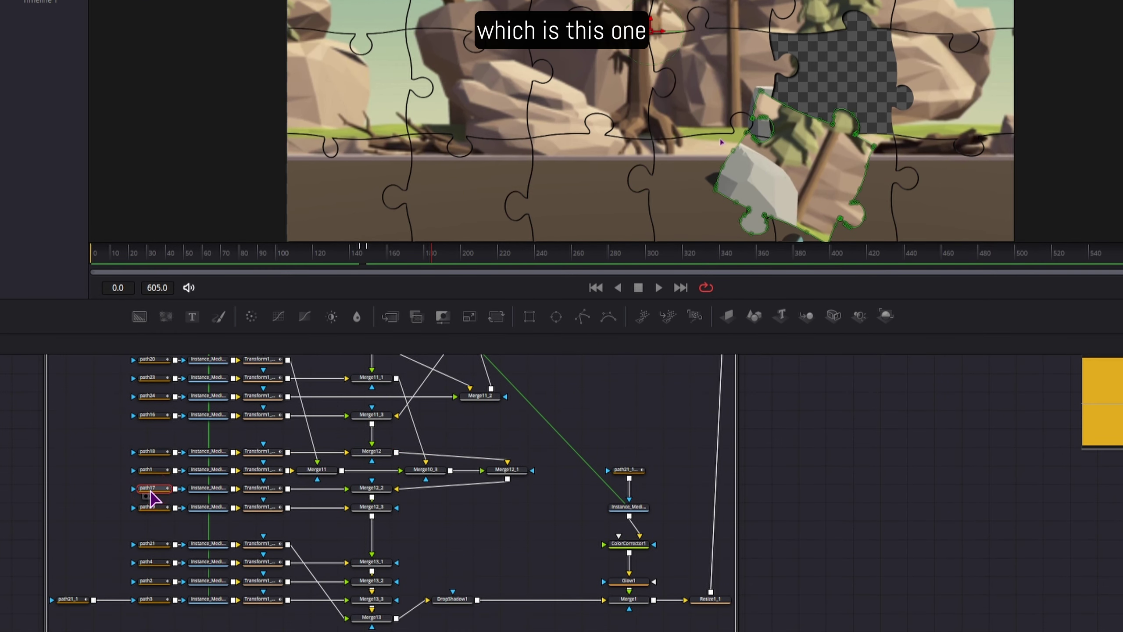
Swap the foreground and background inputs of Merge12_2 to compare the overlap, and swap them back
click(377, 490)
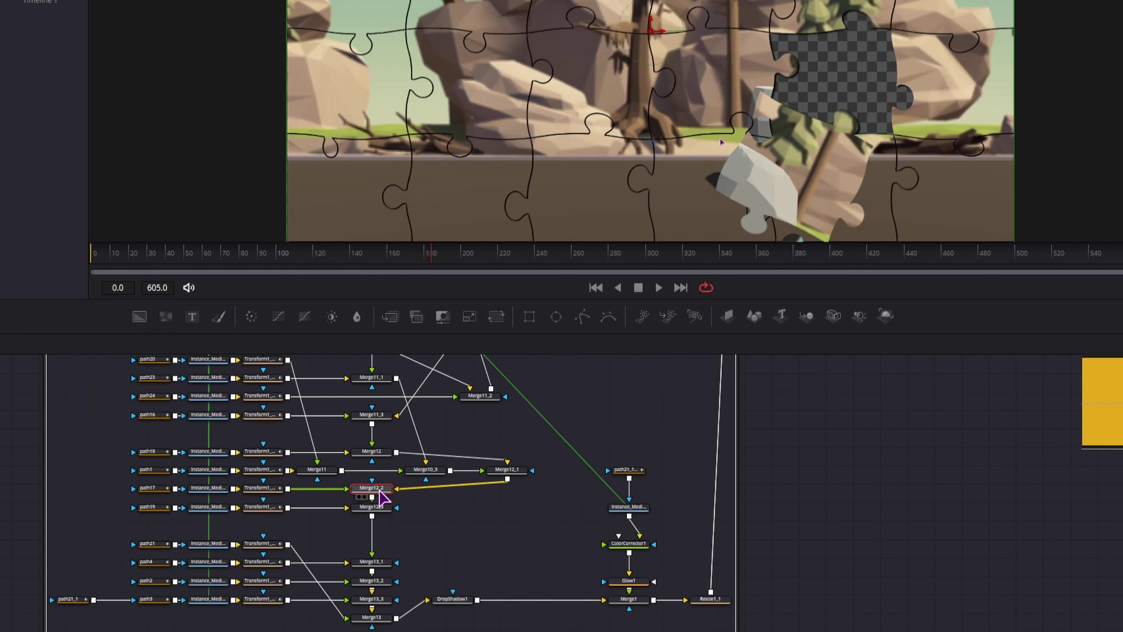
key(ctrl+t)
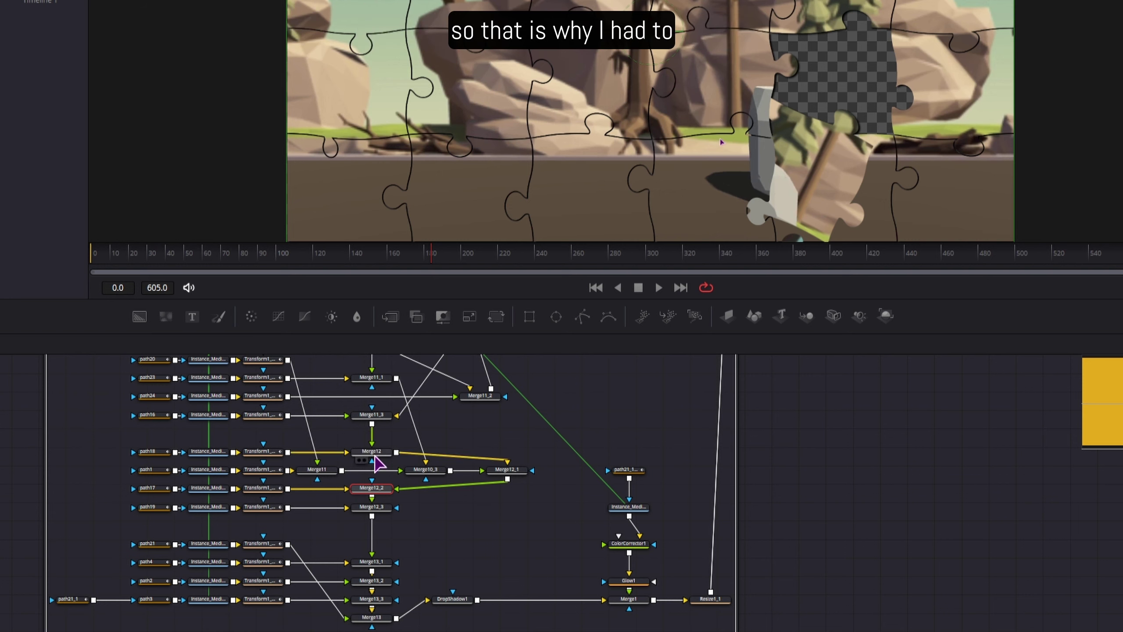
key(ctrl+t)
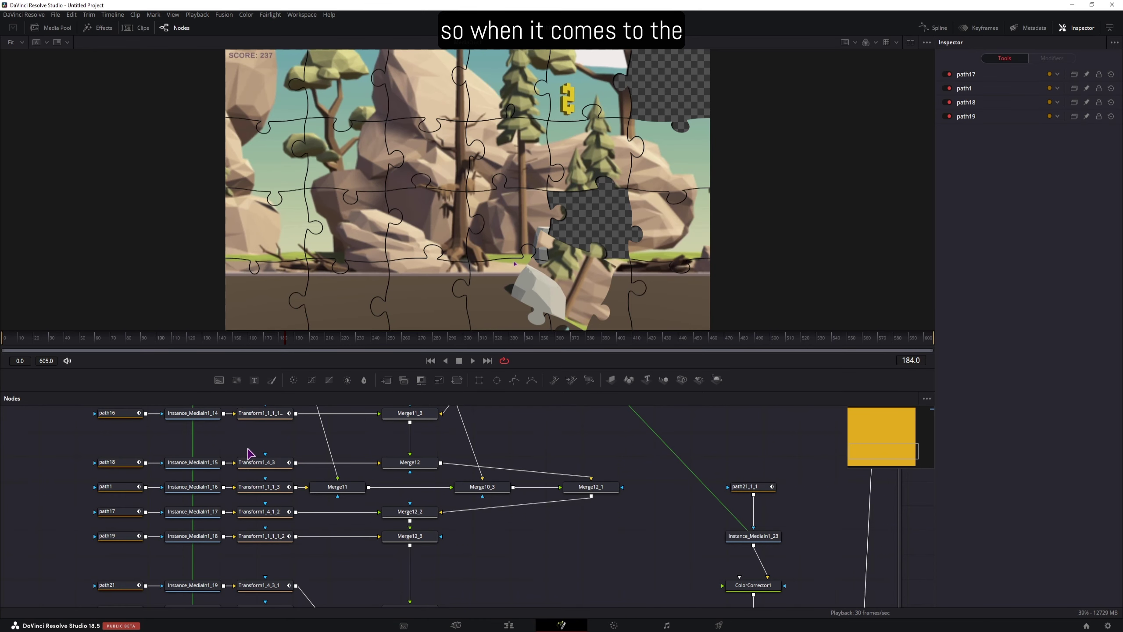
Select the Transform1_4_3 node and expand its track in the Keyframes editor to examine its animation timing
click(251, 464)
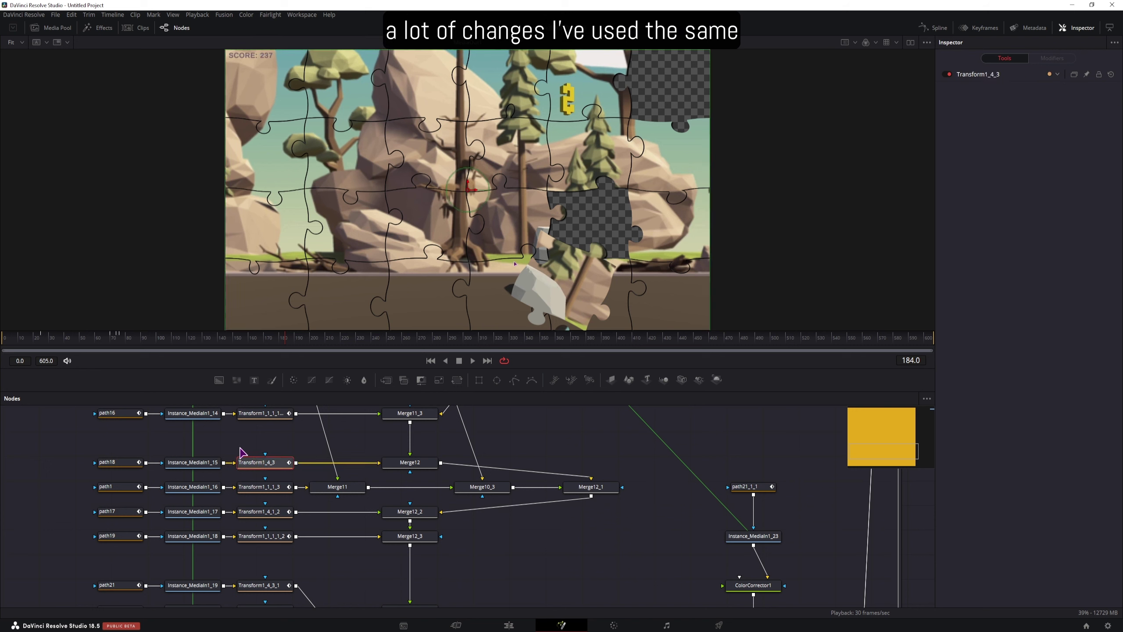
click(981, 27)
click(490, 424)
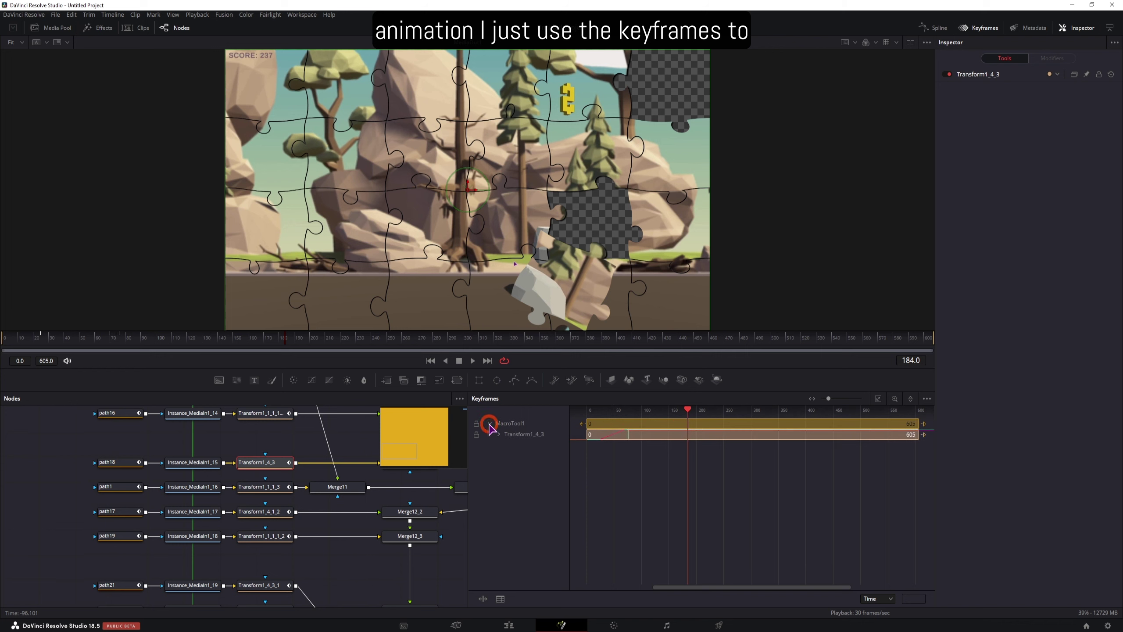
click(499, 433)
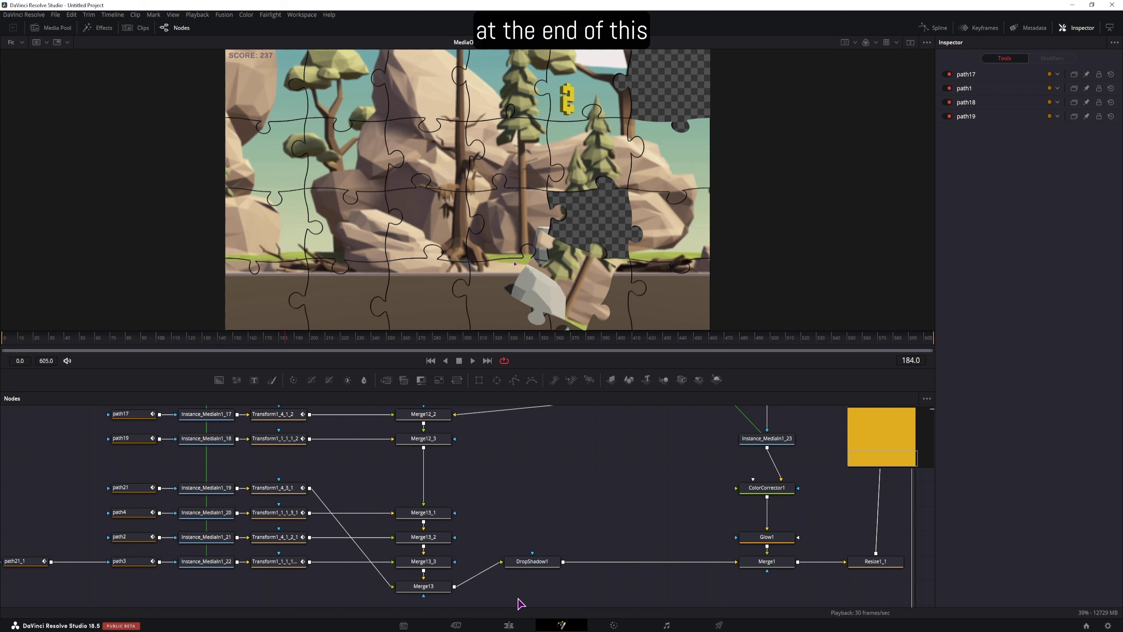
Inspect the DropShadow1 node's settings and search the tool list for "drop" without adding a tool
click(533, 561)
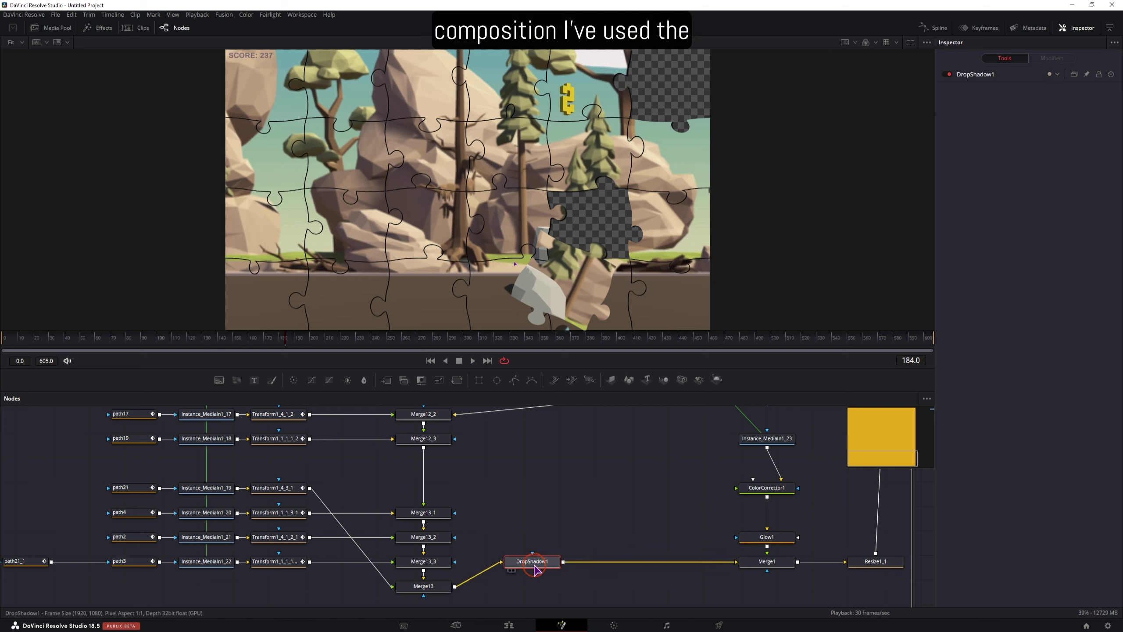
click(550, 526)
key(ctrl+space)
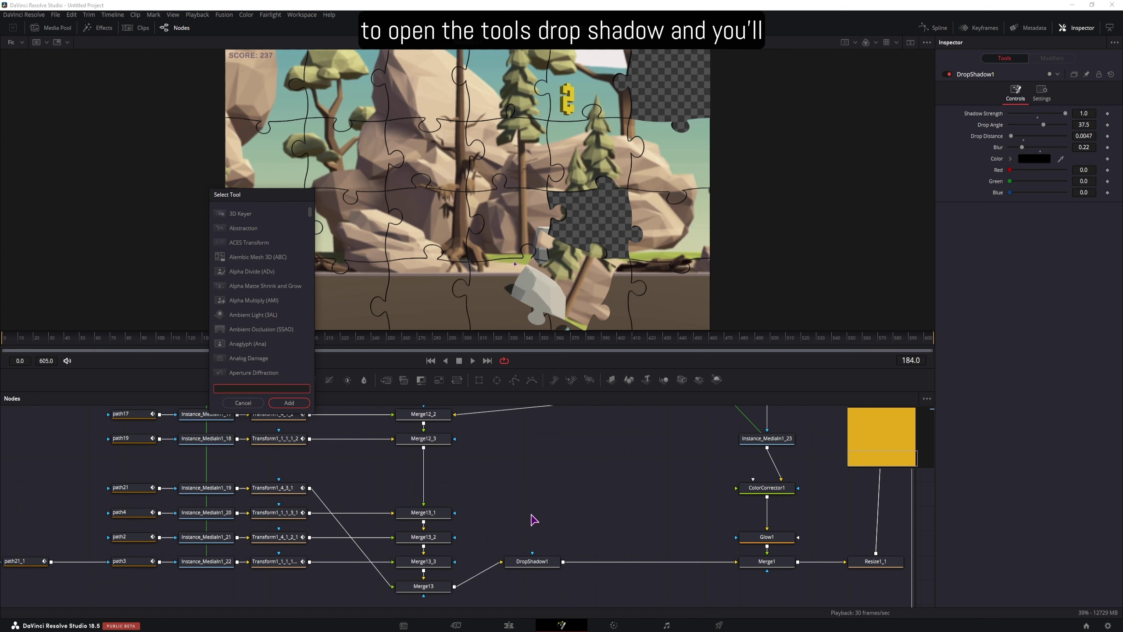
text(drop)
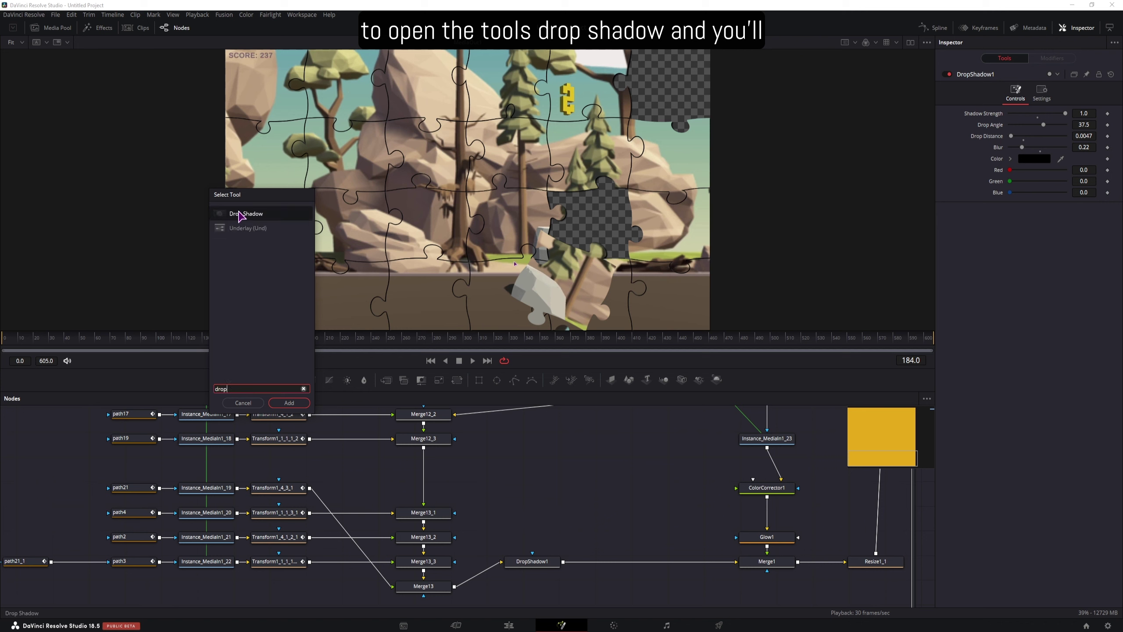
click(244, 403)
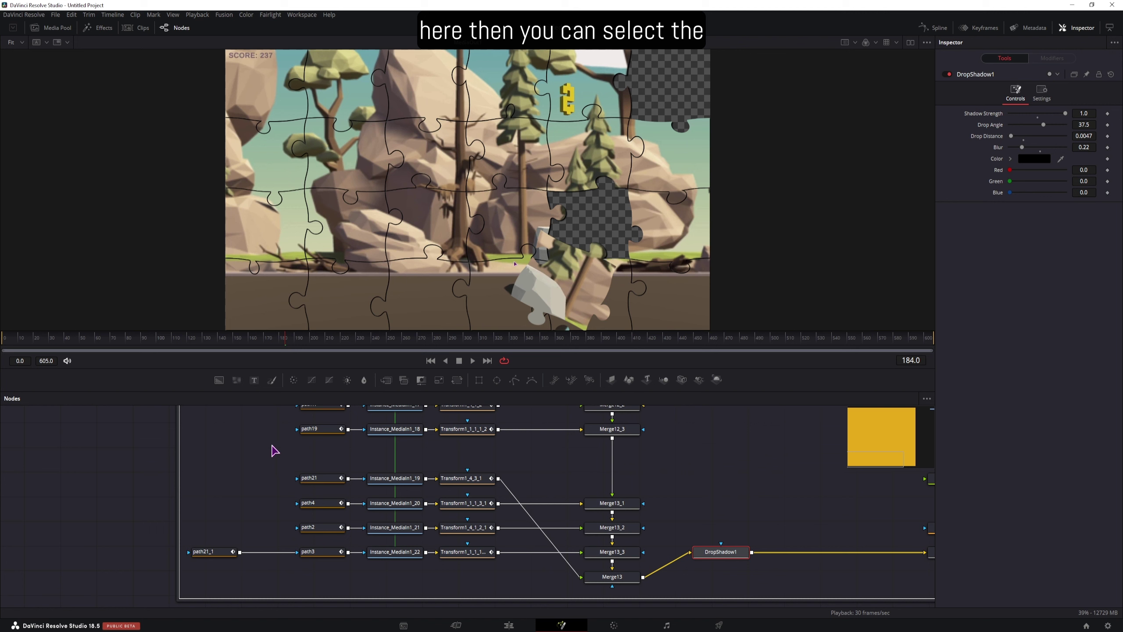
Compare path21_1 with path21 and scrub the playhead to frame 215 to examine path21_1's center and size animation
click(212, 554)
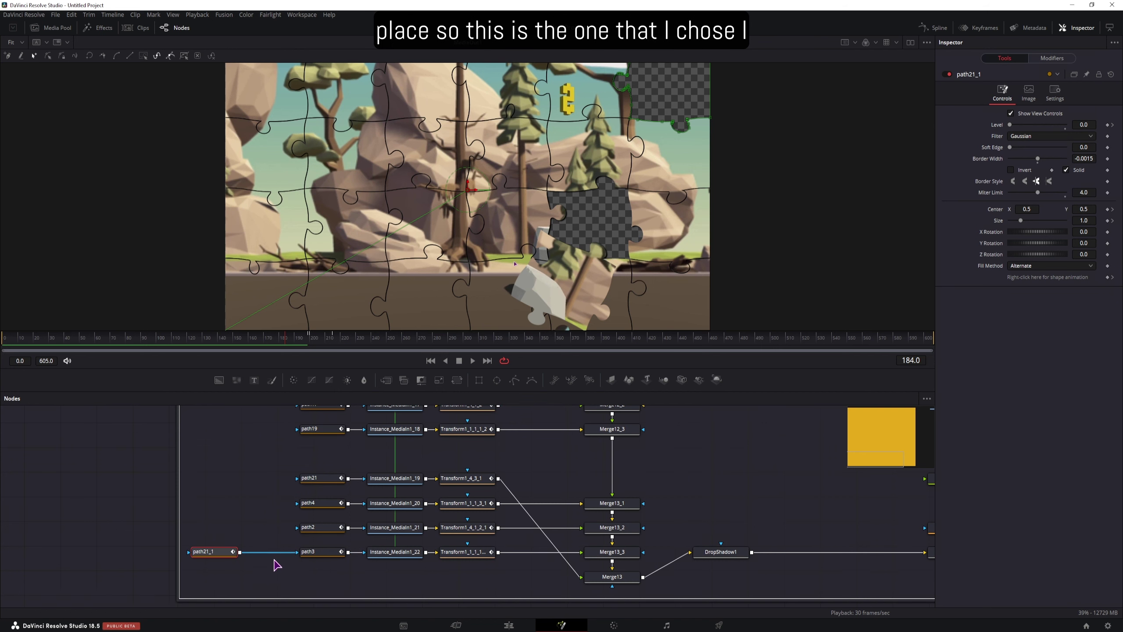
click(319, 482)
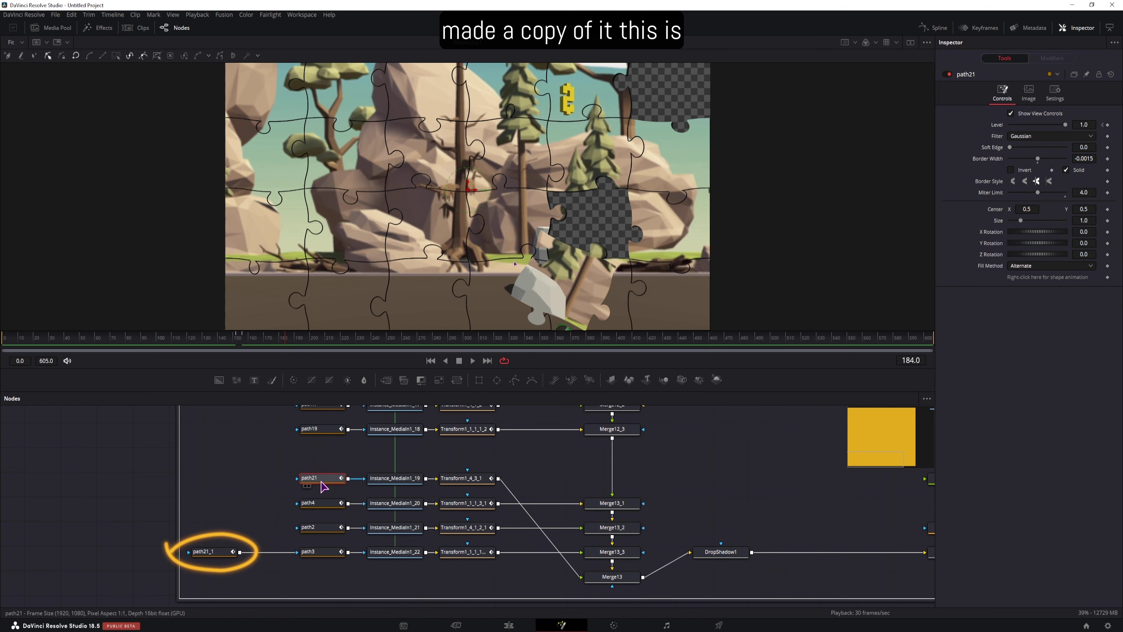
click(220, 553)
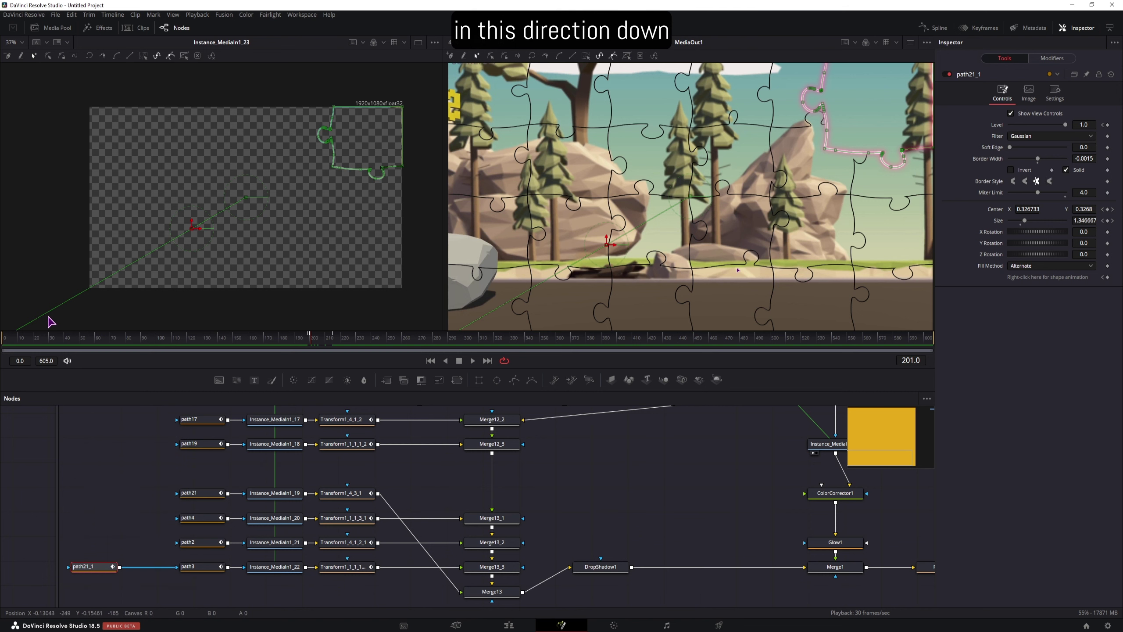
drag(312, 345, 334, 340)
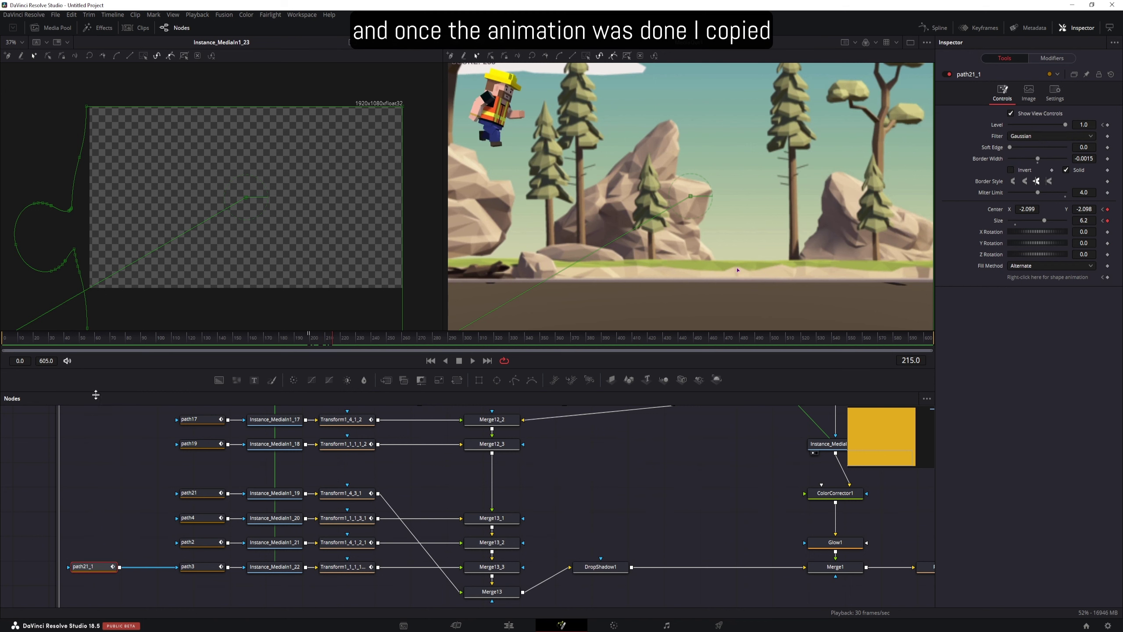
Examine path21_1_1's solid and border width settings and the Instance_MediaIn1_23 node it masks
drag(723, 464, 505, 537)
click(617, 468)
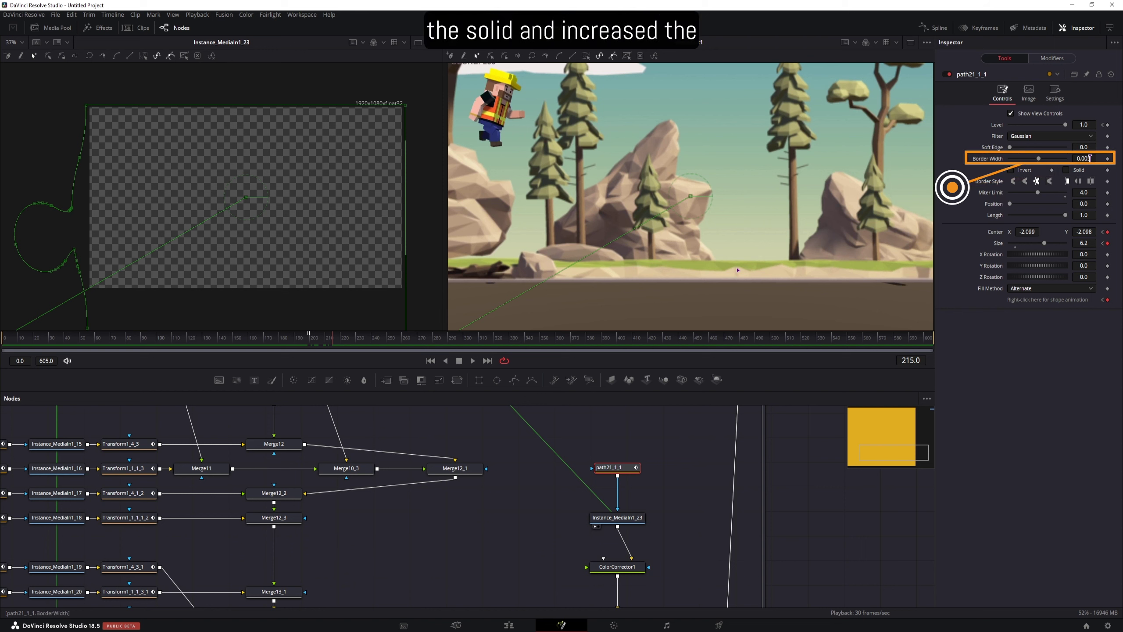
drag(672, 494, 591, 499)
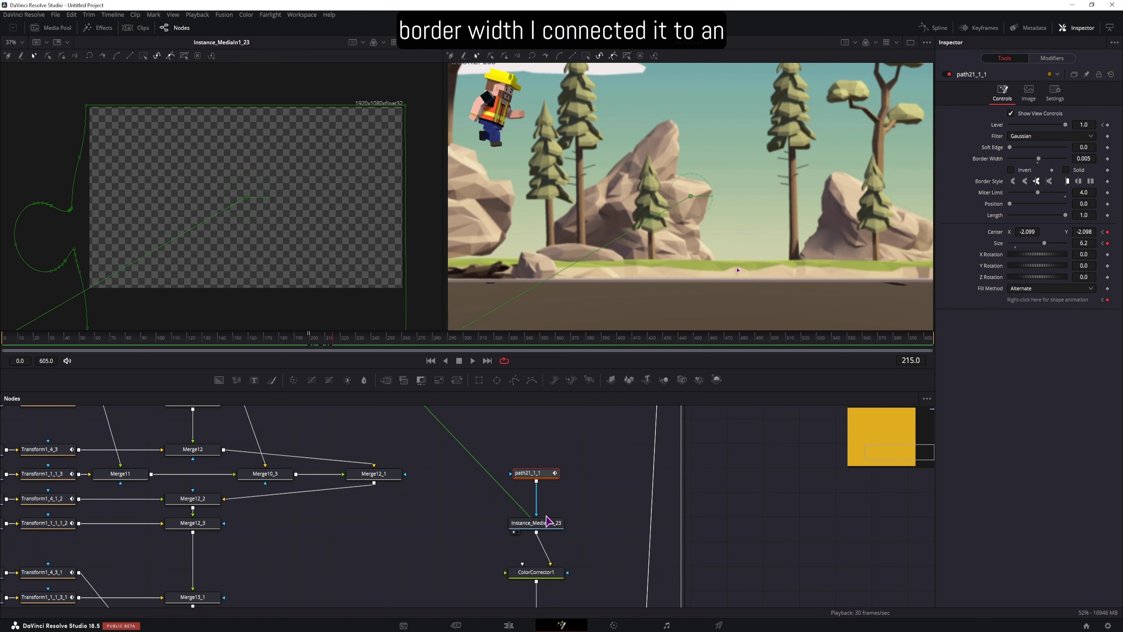
click(546, 528)
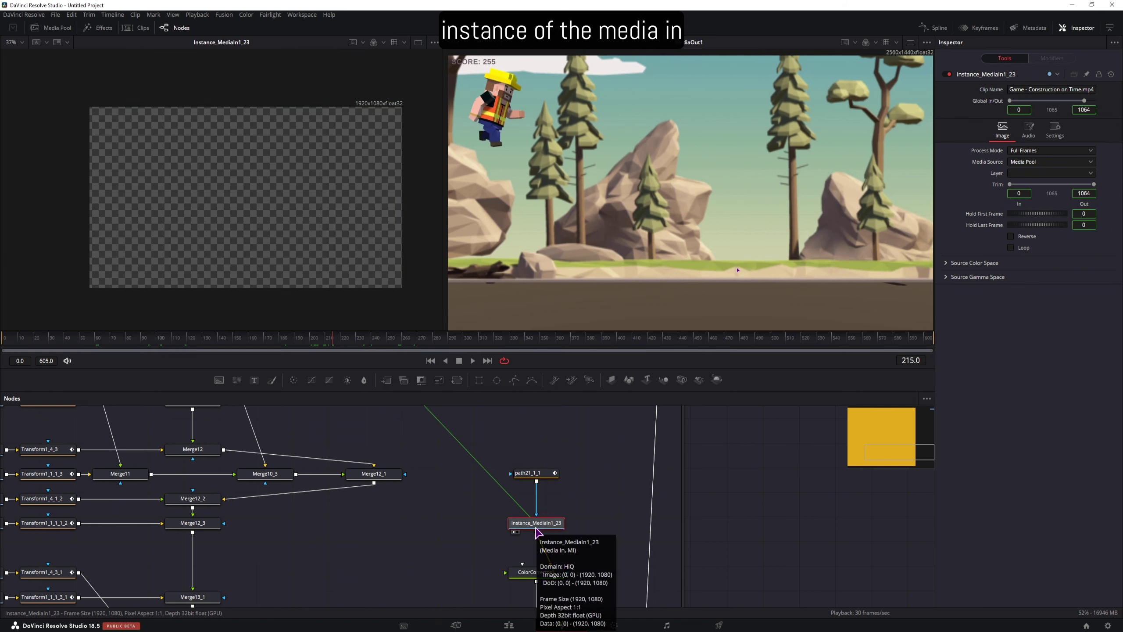
drag(524, 531, 514, 469)
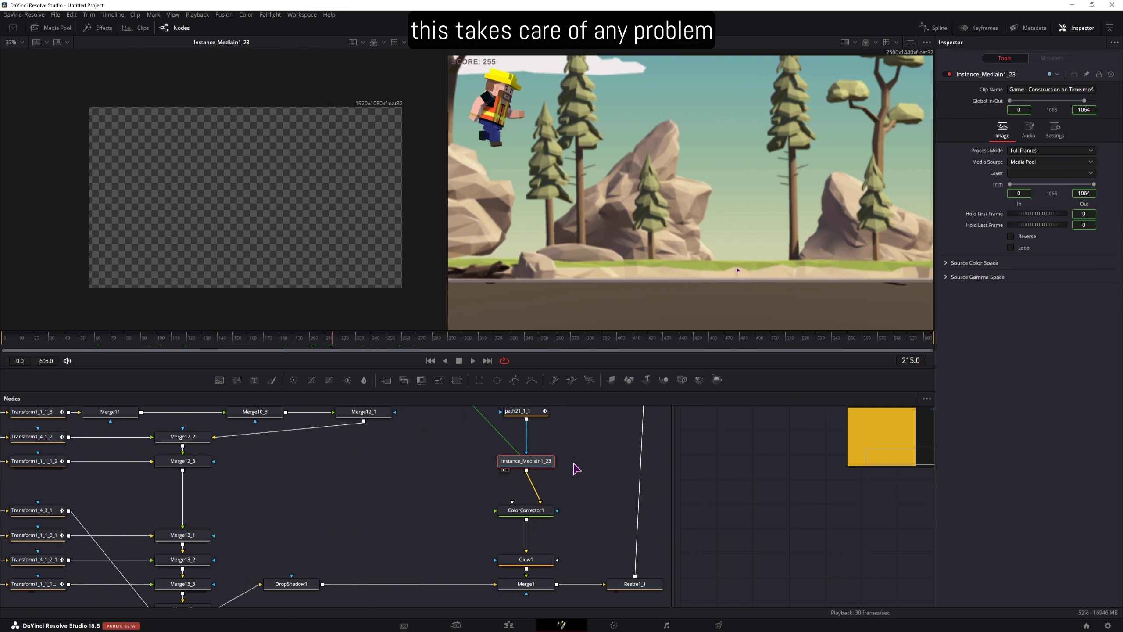
Add a Background node masked by path21_1_1 and connect it to Glow1 in place of ColorCorrector1
drag(583, 477, 534, 514)
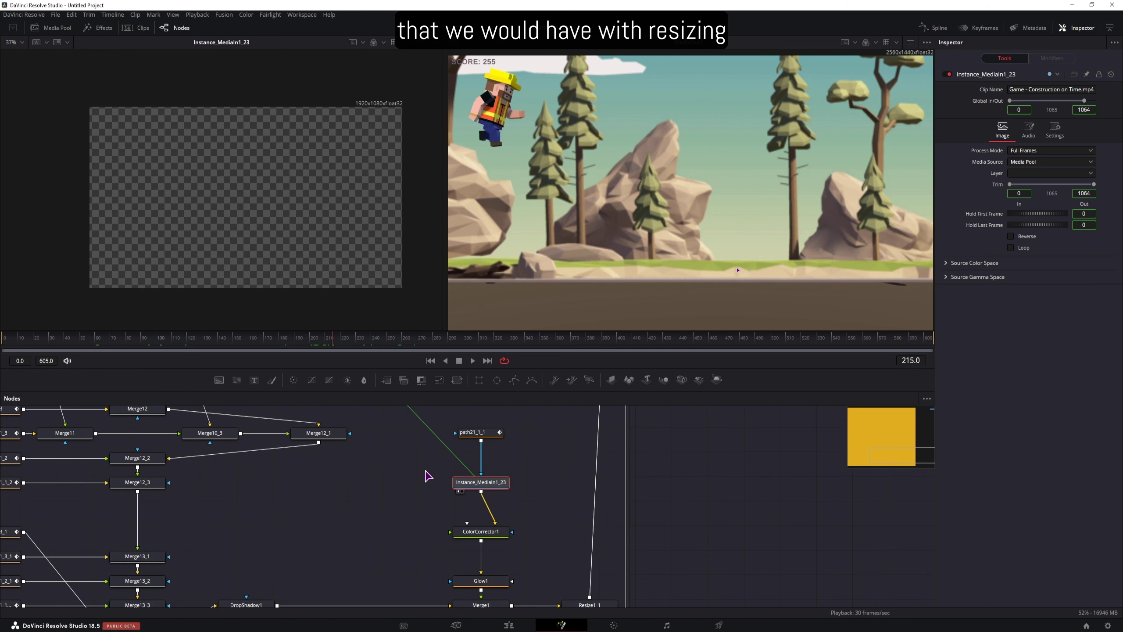
click(52, 28)
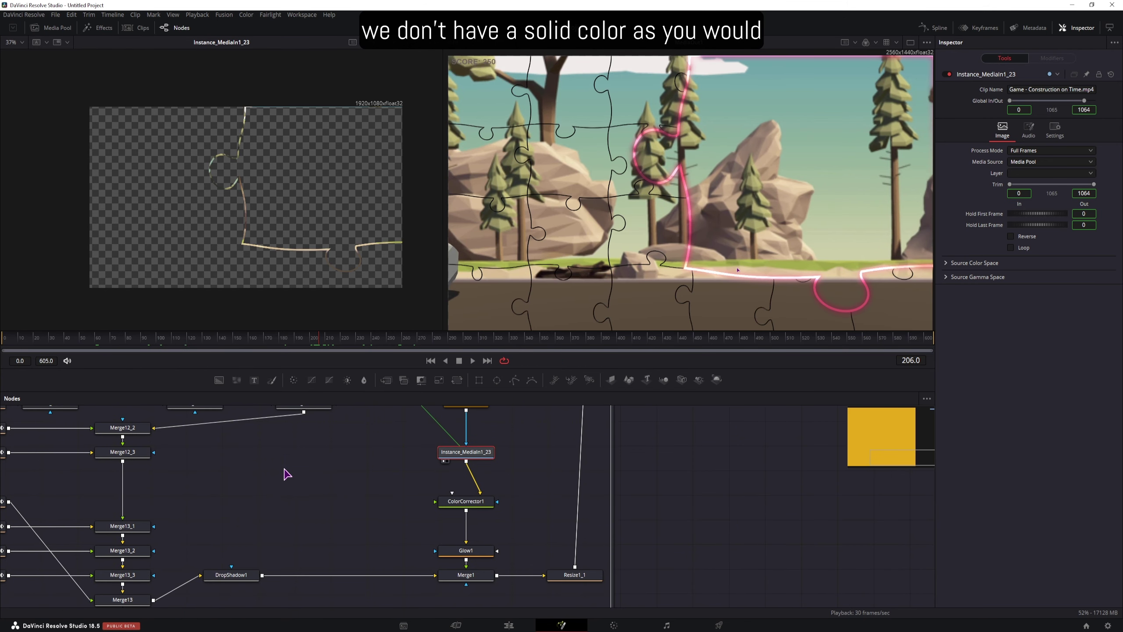
drag(221, 381, 378, 470)
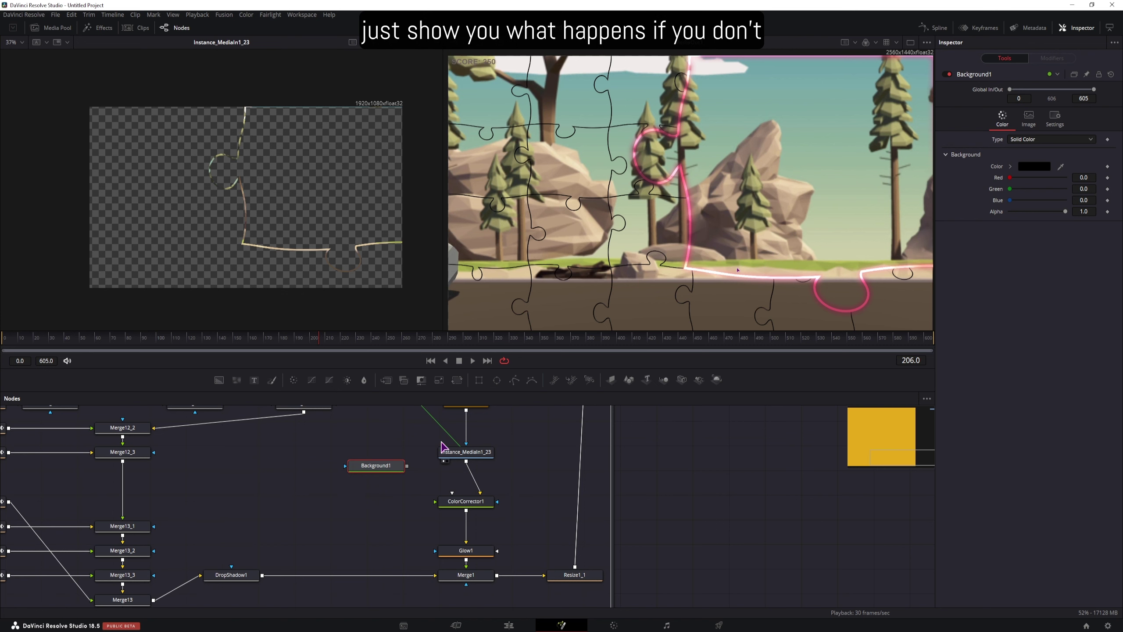
drag(465, 443, 436, 550)
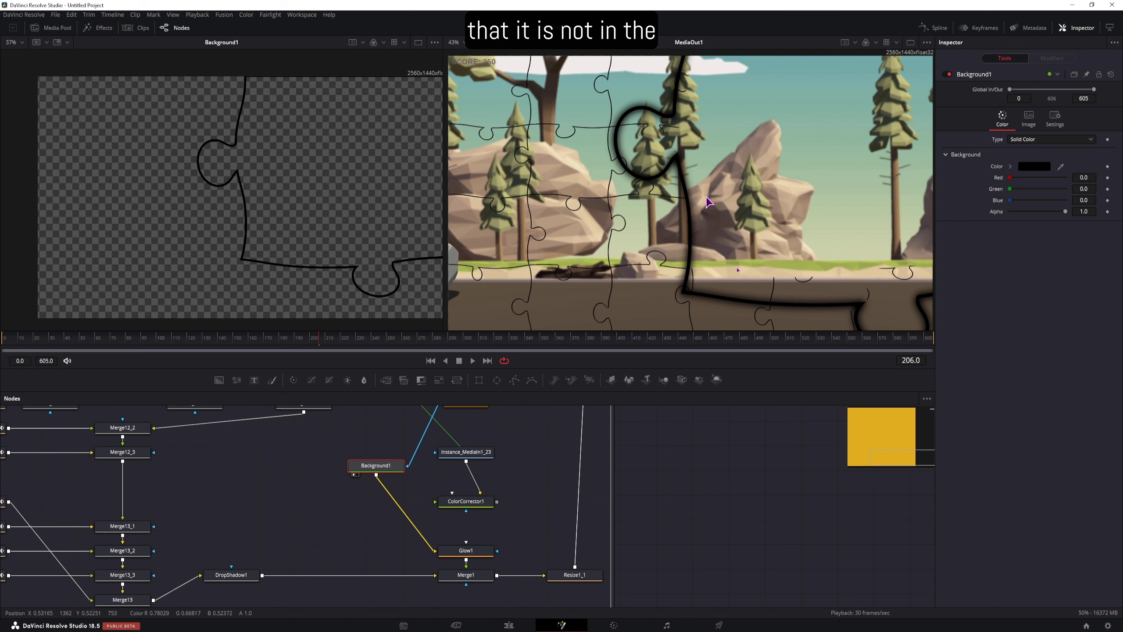
Set Background1's image height to 1066 to line up its outline with the puzzle piece
mouse_move(877, 277)
mouse_down()
mouse_move(813, 230)
mouse_move(857, 270)
mouse_up()
click(1028, 118)
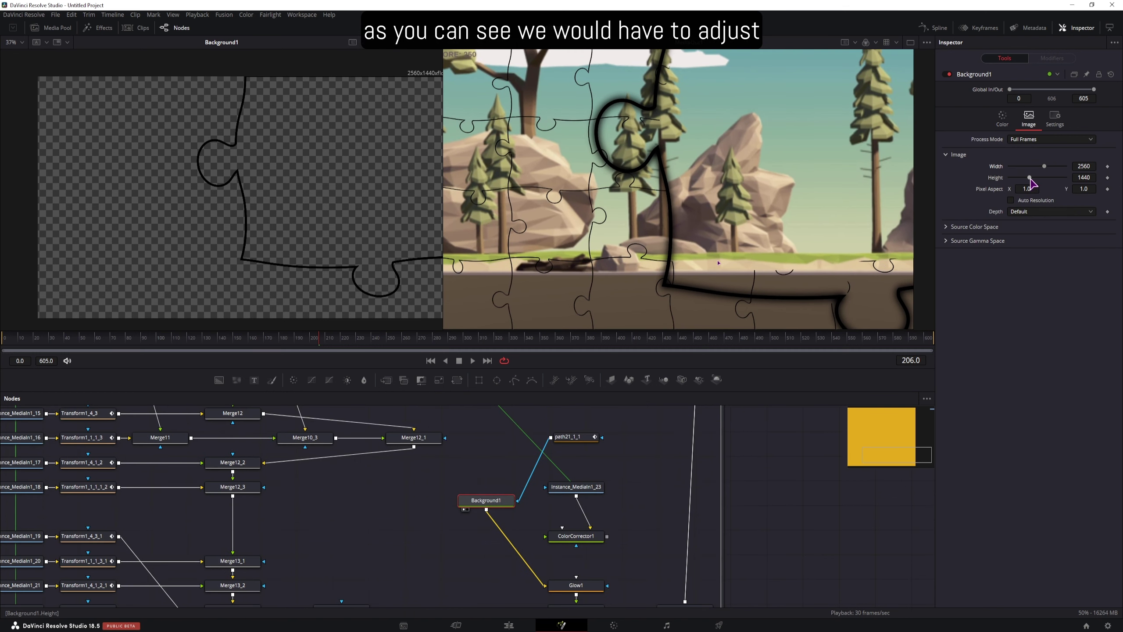
drag(1030, 179, 1025, 180)
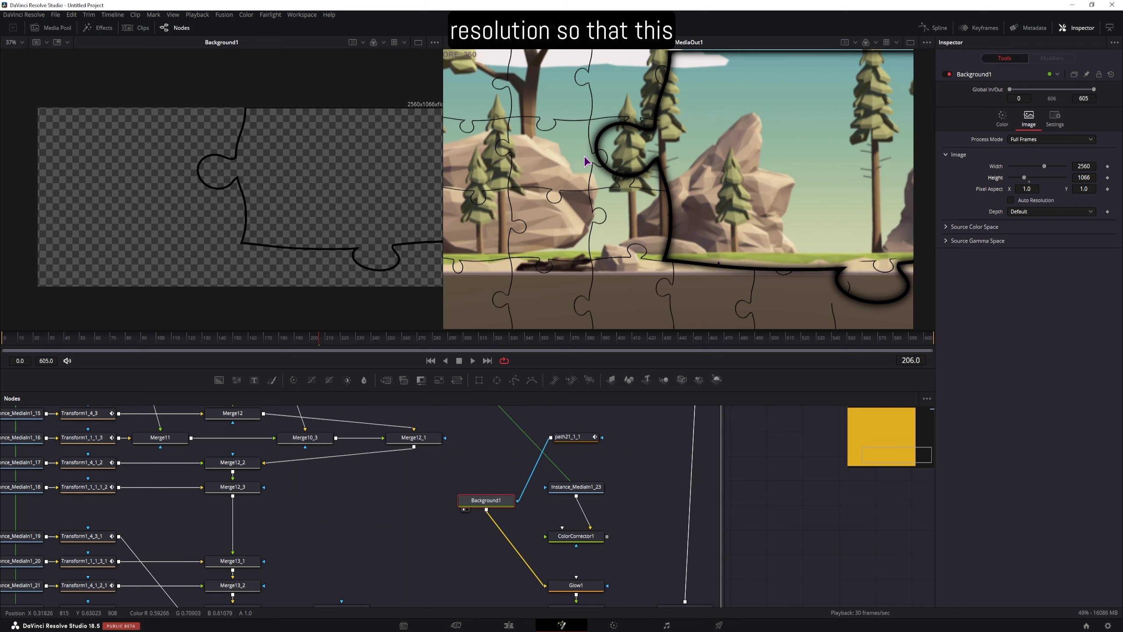
Examine the path21_1 mask's settings and its alignment, and compare it with the path21_1_1 mask feeding Background1
drag(307, 547, 463, 530)
drag(234, 547, 354, 516)
click(107, 561)
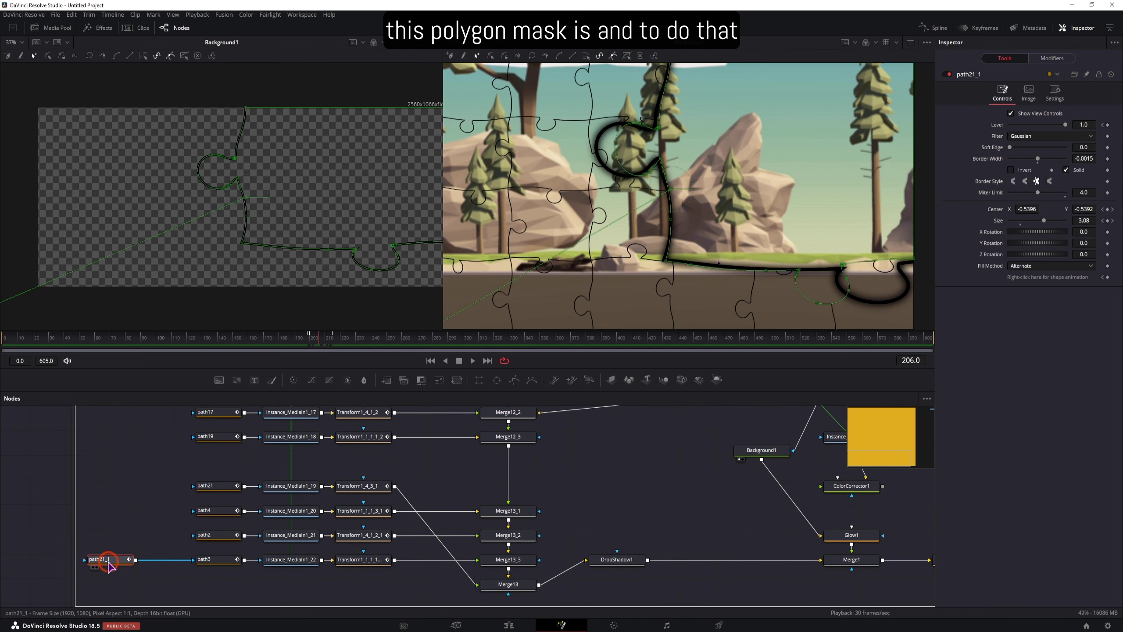
drag(475, 427, 450, 485)
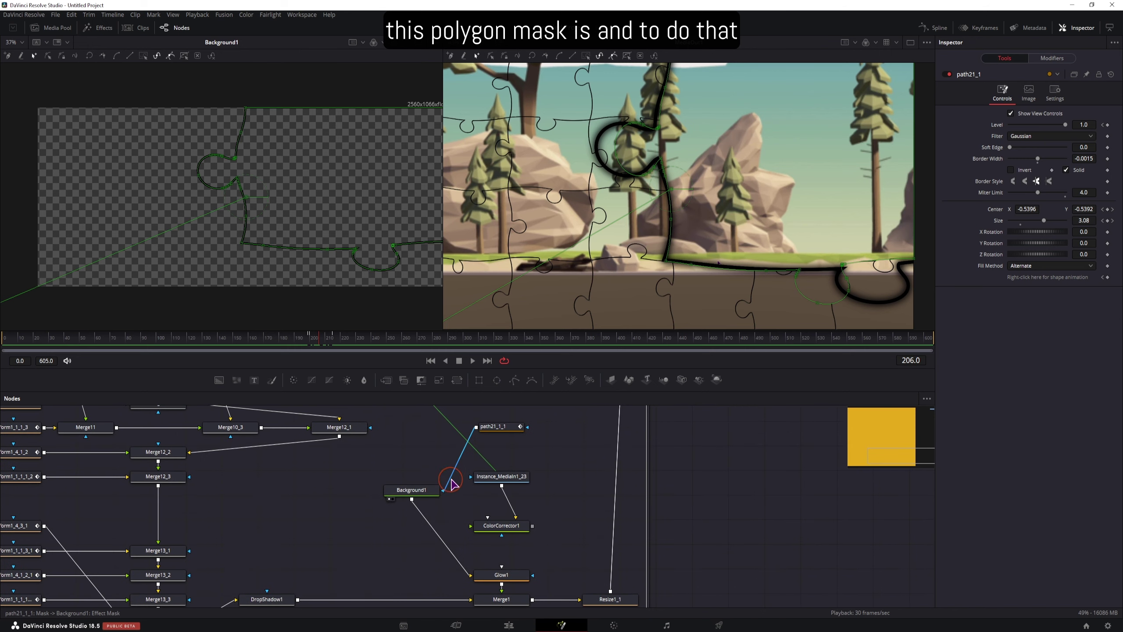
Delete the Background1 node and restore the chain from path21_1_1 through Instance_MediaIn1_23 and ColorCorrector1 to Glow1
drag(525, 463, 490, 539)
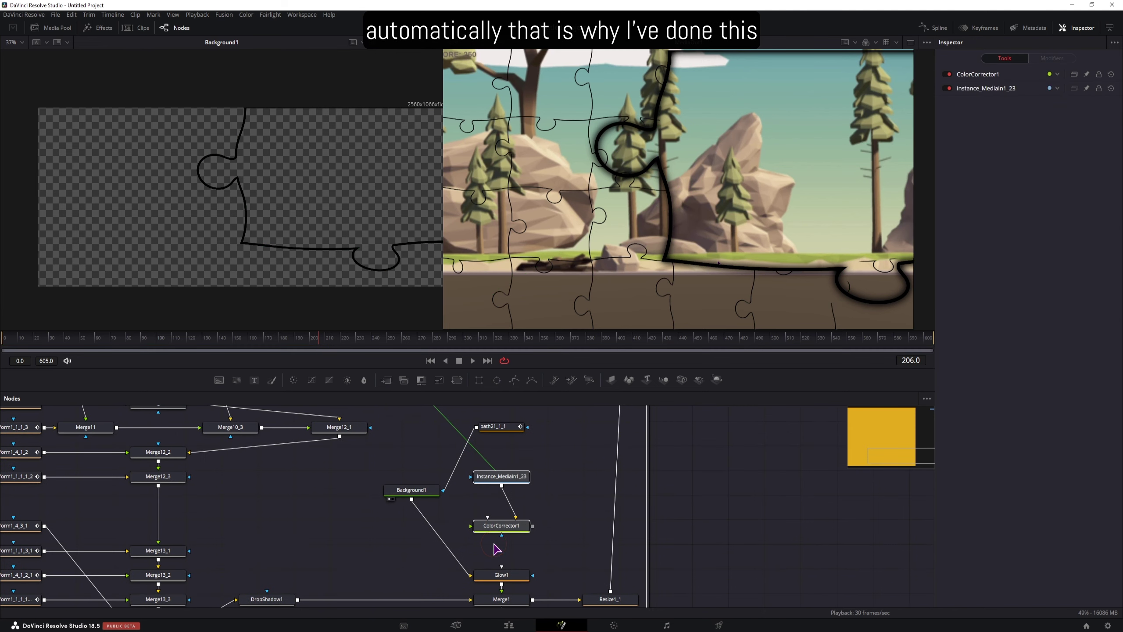
click(415, 491)
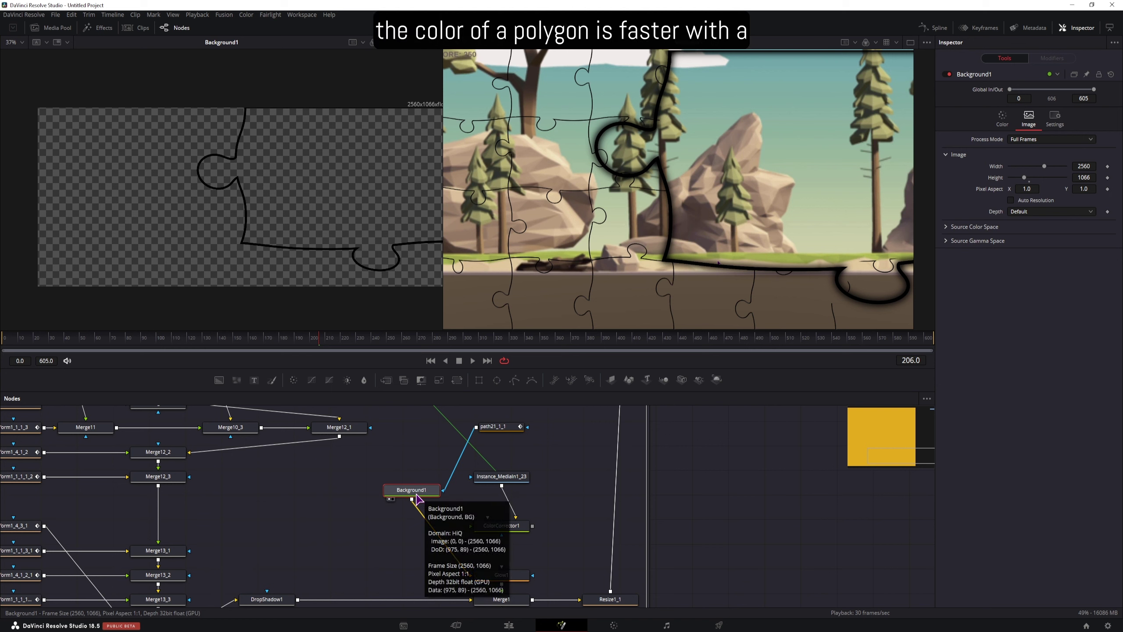
key(Delete)
Examine ColorCorrector1's contrast, gain, lift and brightness controls and the Glow1 node below it
click(504, 526)
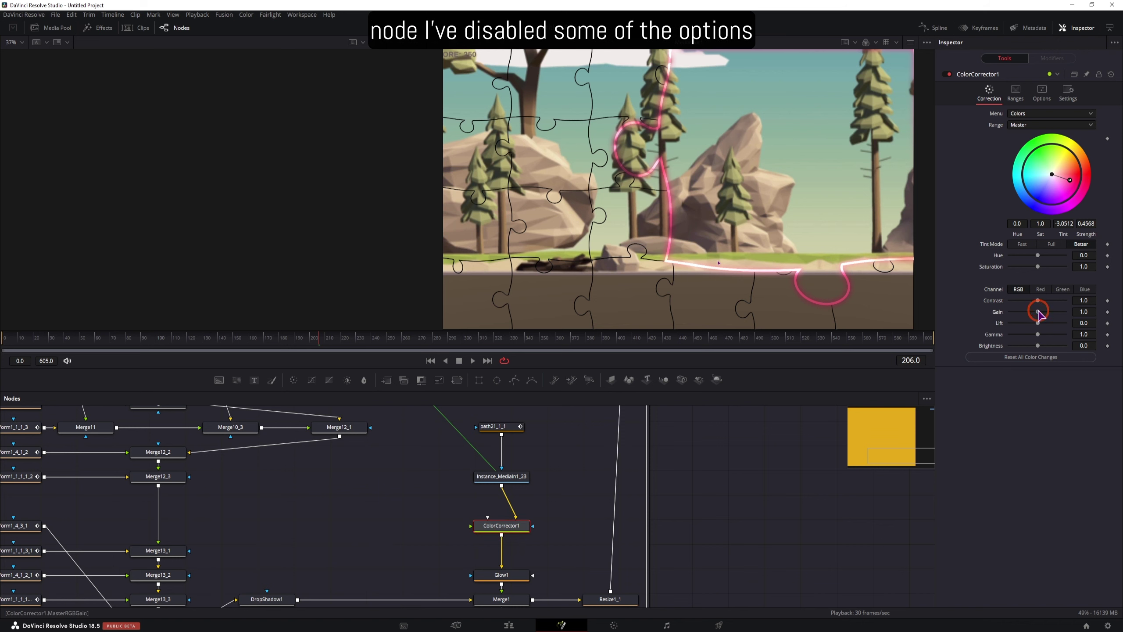
drag(1037, 323, 1041, 351)
drag(1038, 301, 1039, 309)
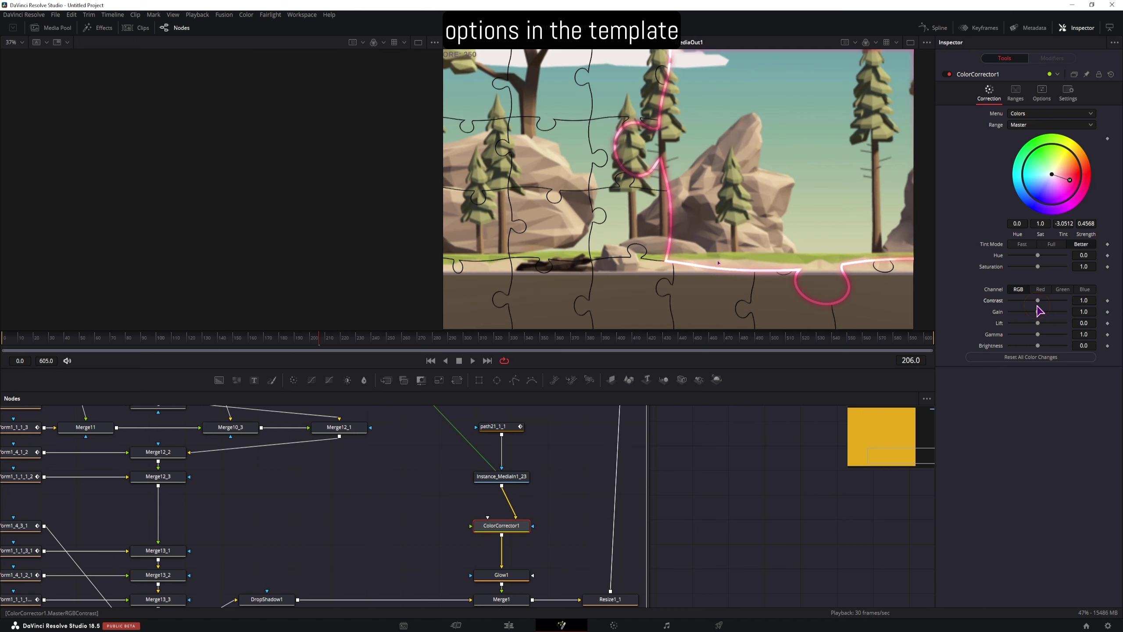
click(511, 575)
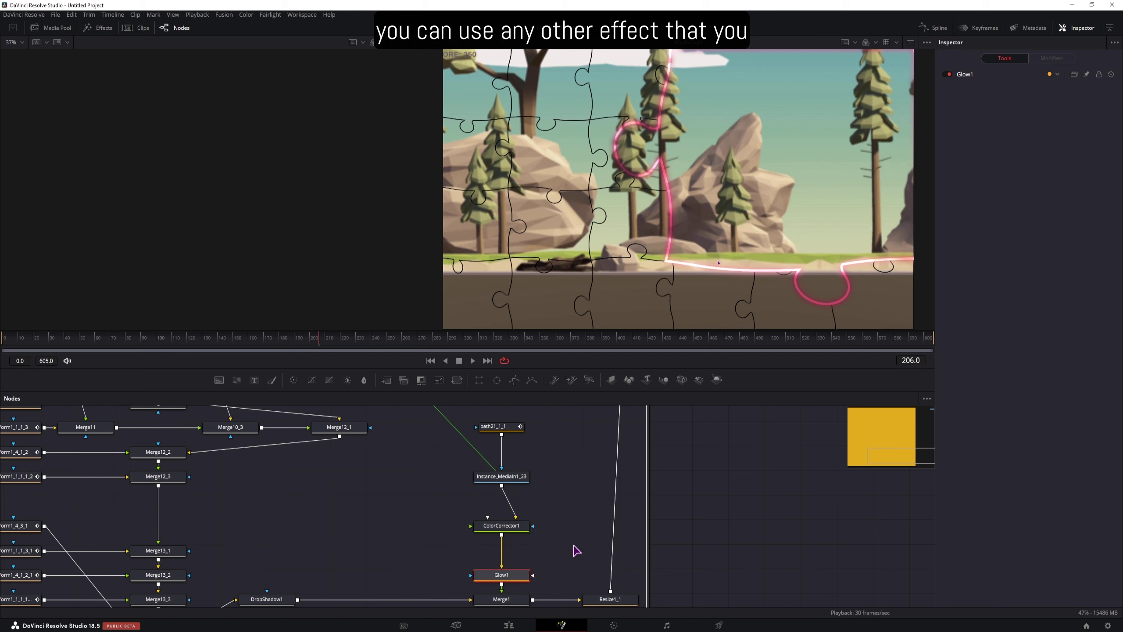
drag(574, 553, 553, 520)
Detach the Resize1_1 node from the flow after Merge1 so that Merge1 feeds the output directly
click(602, 573)
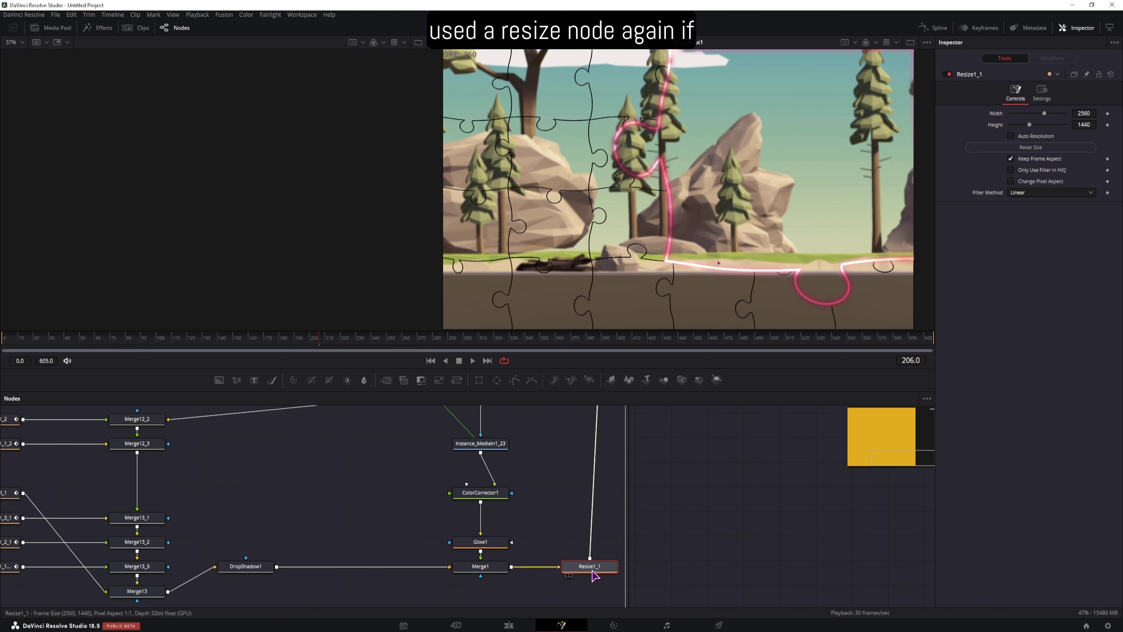
shift+drag(592, 573, 588, 533)
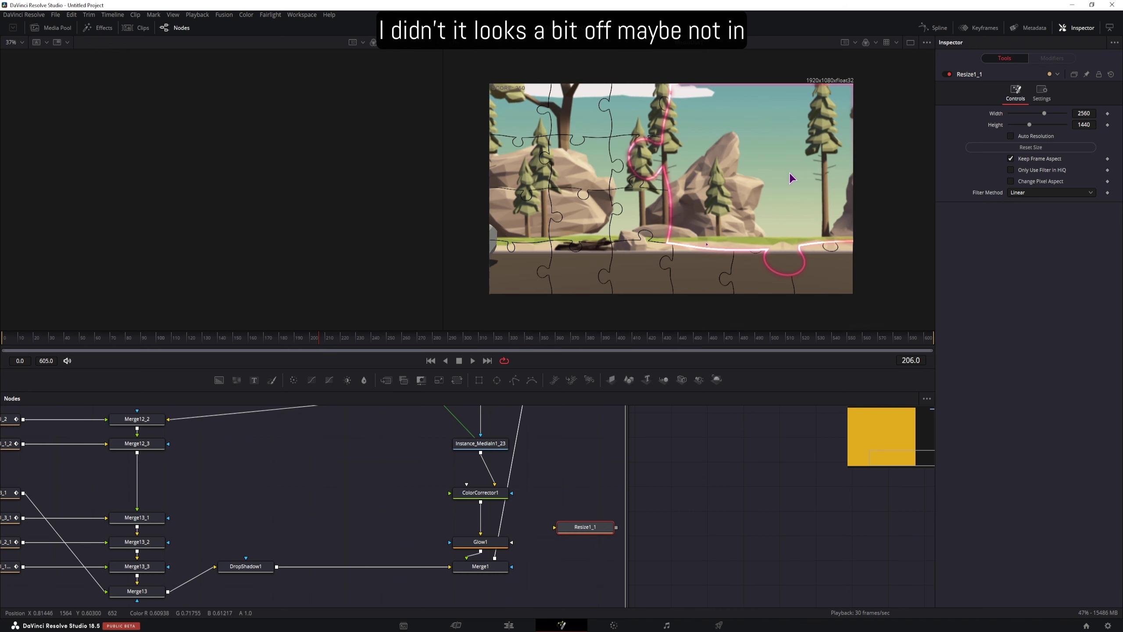
Show the media clips and replace MediaIn1's footage with the "cleaning the forest.mp4" clip
click(53, 28)
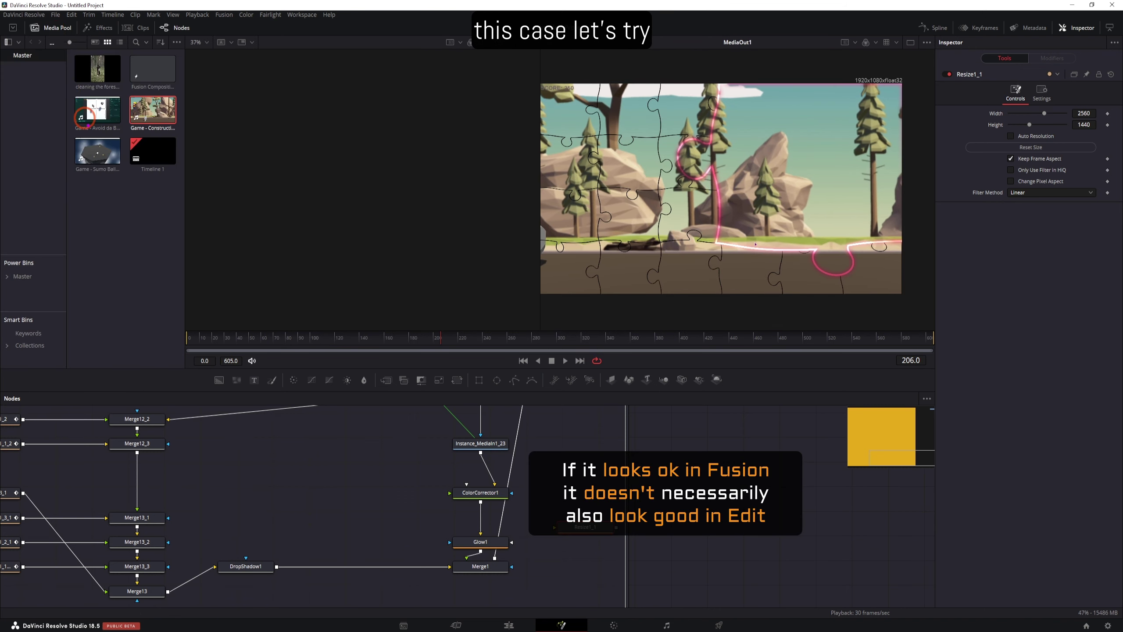
drag(254, 429, 349, 464)
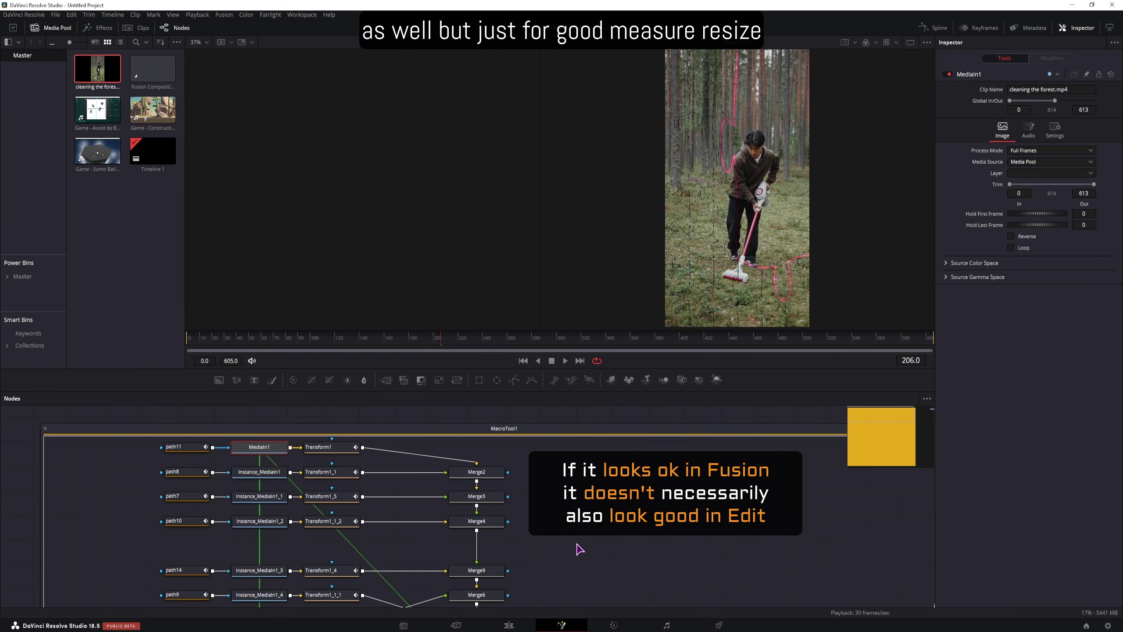
Reinsert Resize1_1 after Merge1 and try its Auto Resolution option before switching it back off
scroll(627, 571, down, 5)
scroll(613, 481, down, 10)
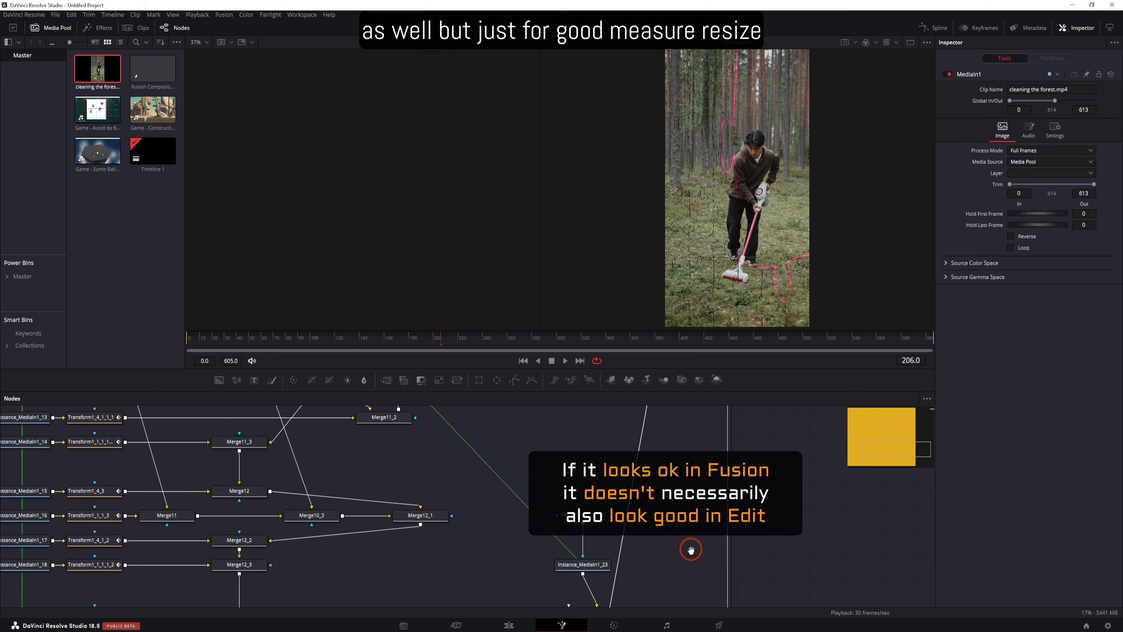
mouse_move(612, 572)
mouse_down()
mouse_move(561, 452)
mouse_move(550, 449)
mouse_move(619, 537)
mouse_move(623, 590)
mouse_up()
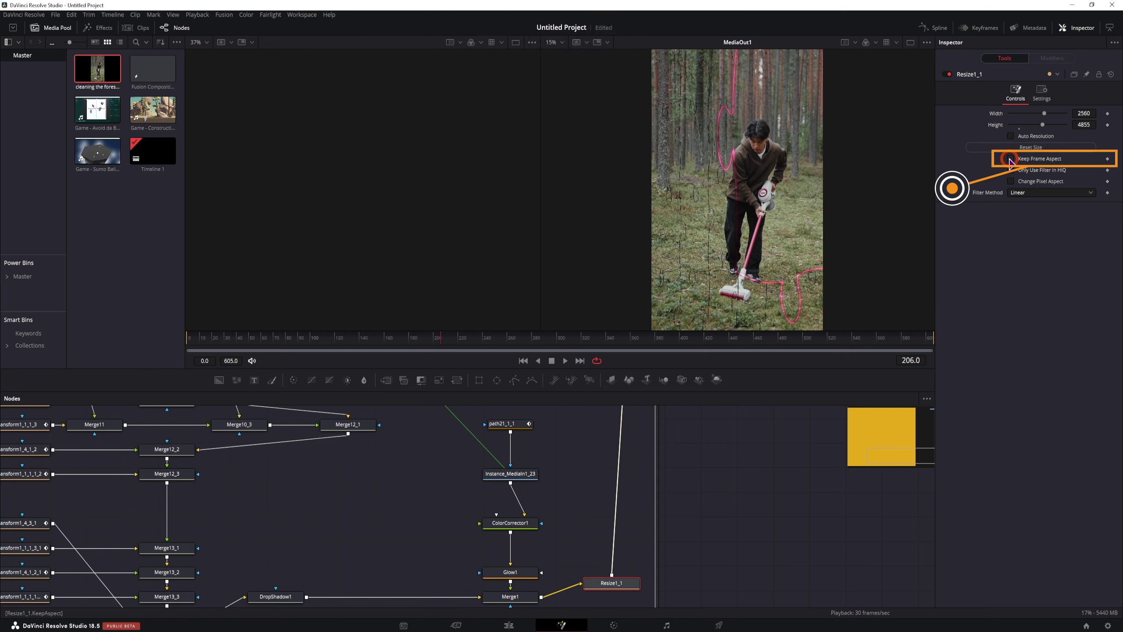
click(1010, 136)
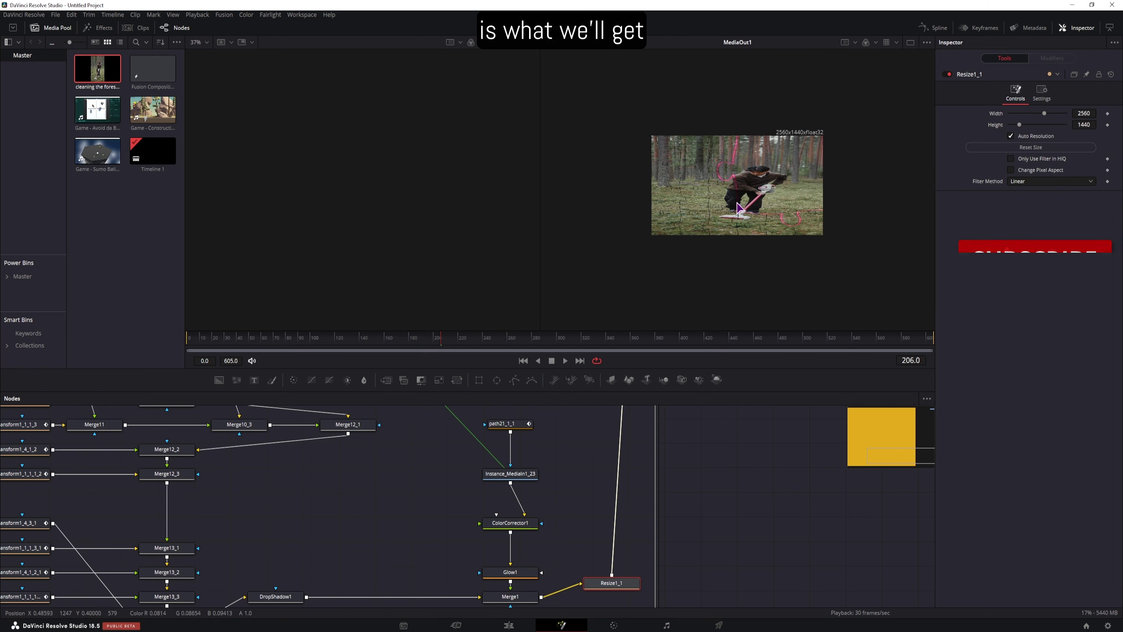
click(1011, 136)
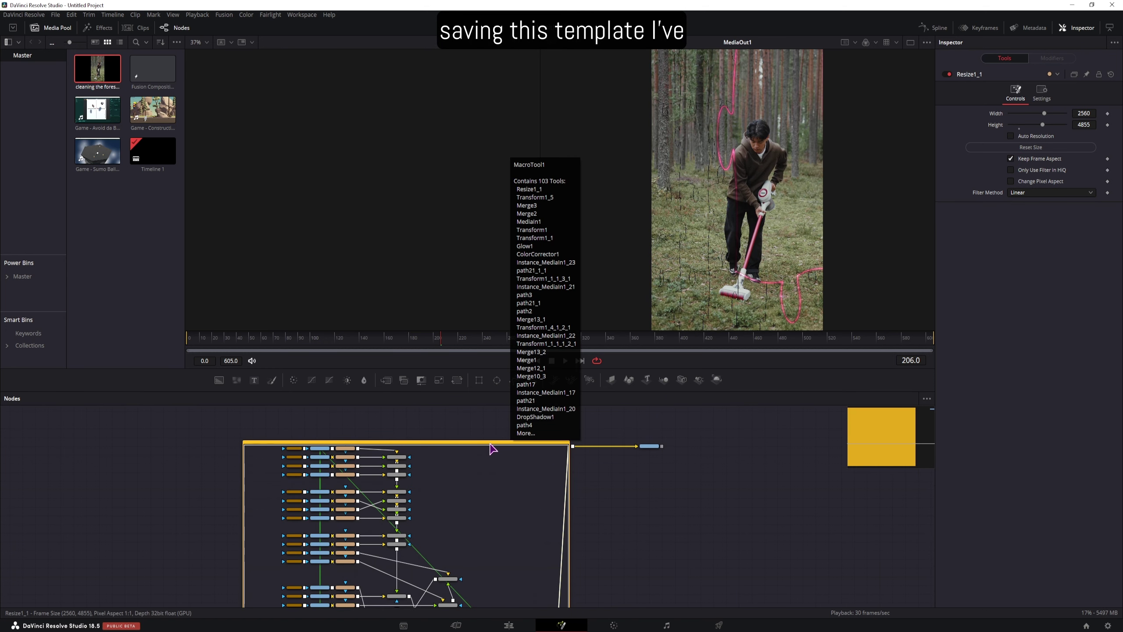
Ungroup MacroTool1 and select all of its nodes, leaving out the MediaOut node
right_click(491, 444)
click(522, 454)
drag(562, 581, 247, 479)
drag(466, 577, 457, 441)
Remove MediaIn1, ColorCorrector1, Glow1 and DropShadow1 from the node selection
ctrl+click(316, 452)
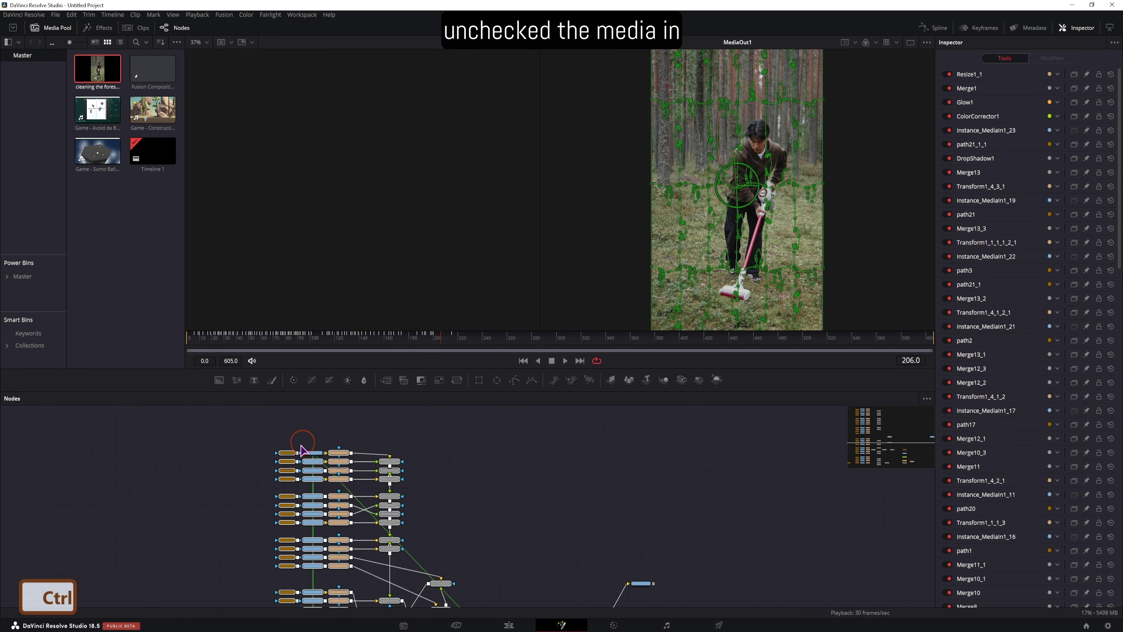
drag(494, 542, 486, 416)
ctrl+click(503, 553)
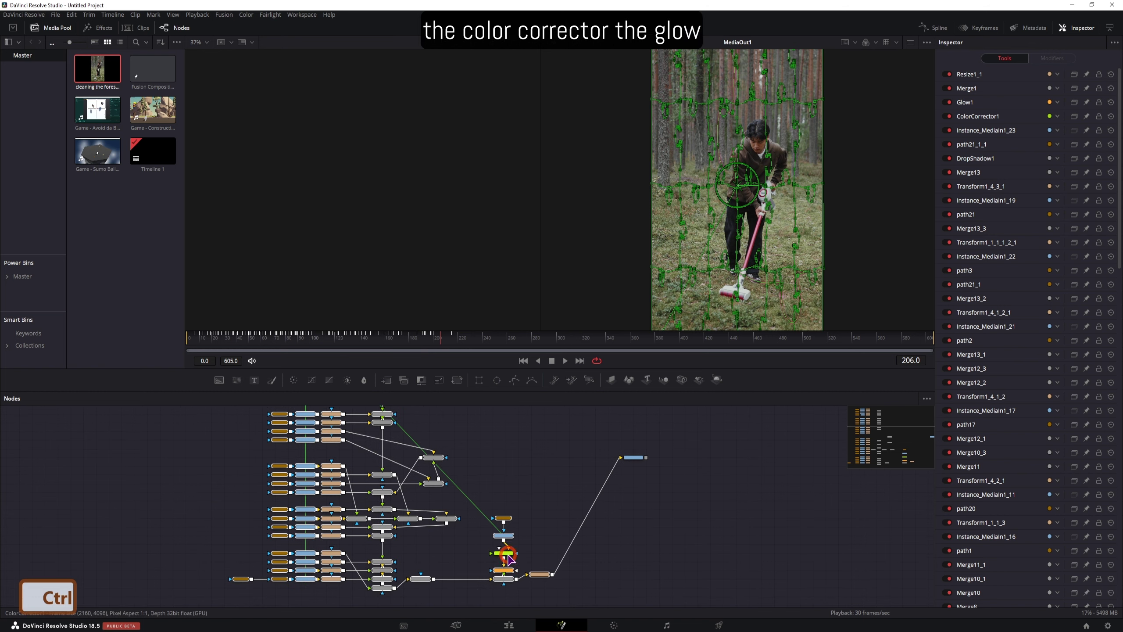
ctrl+click(507, 572)
ctrl+click(424, 578)
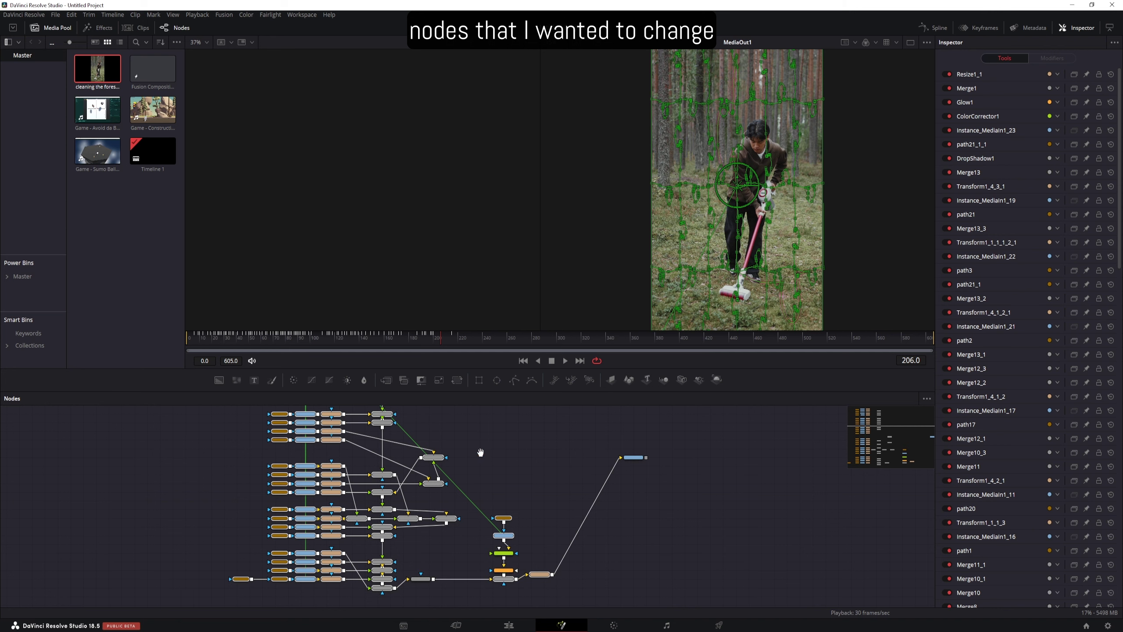
Add MediaIn1, ColorCorrector1, Glow1 and DropShadow1 back to the selection in that order
mouse_move(479, 451)
mouse_down()
mouse_move(513, 564)
mouse_move(475, 461)
mouse_up()
ctrl+click(343, 437)
drag(529, 541, 520, 482)
ctrl+click(513, 523)
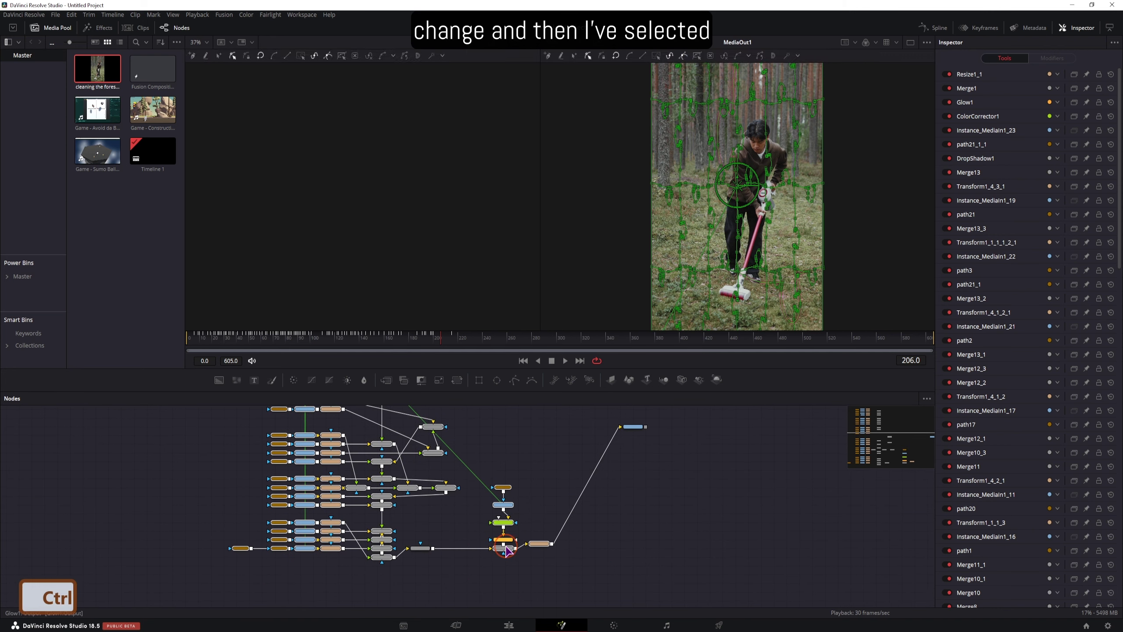
ctrl+click(438, 548)
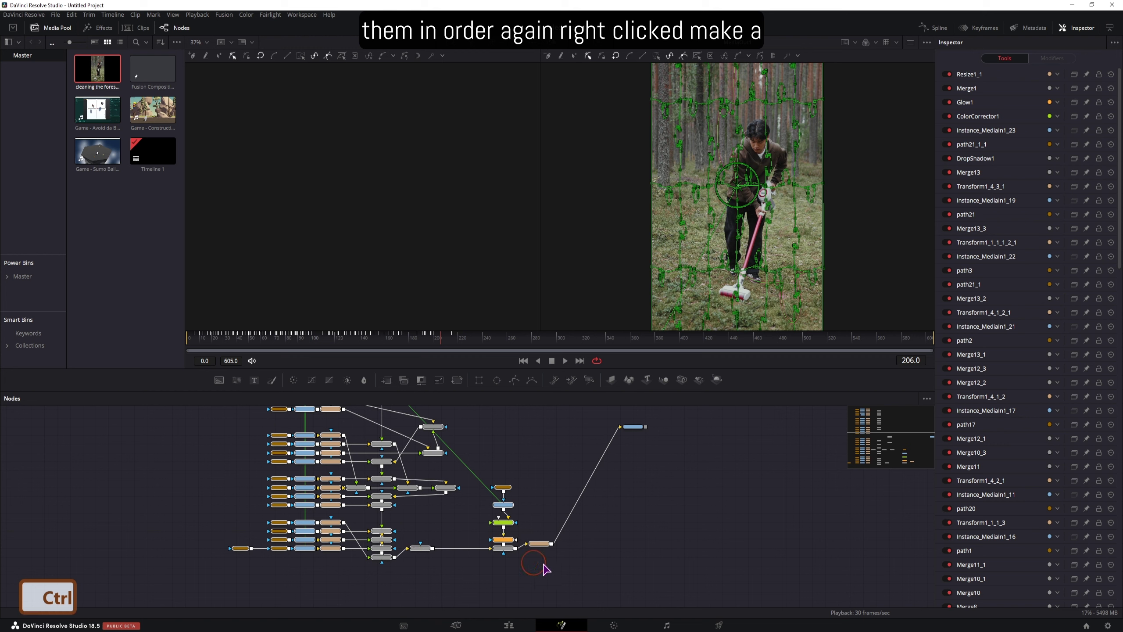
Make Resize1_1 the active node and create a macro from the selected nodes
ctrl+click(542, 545)
right_click(543, 546)
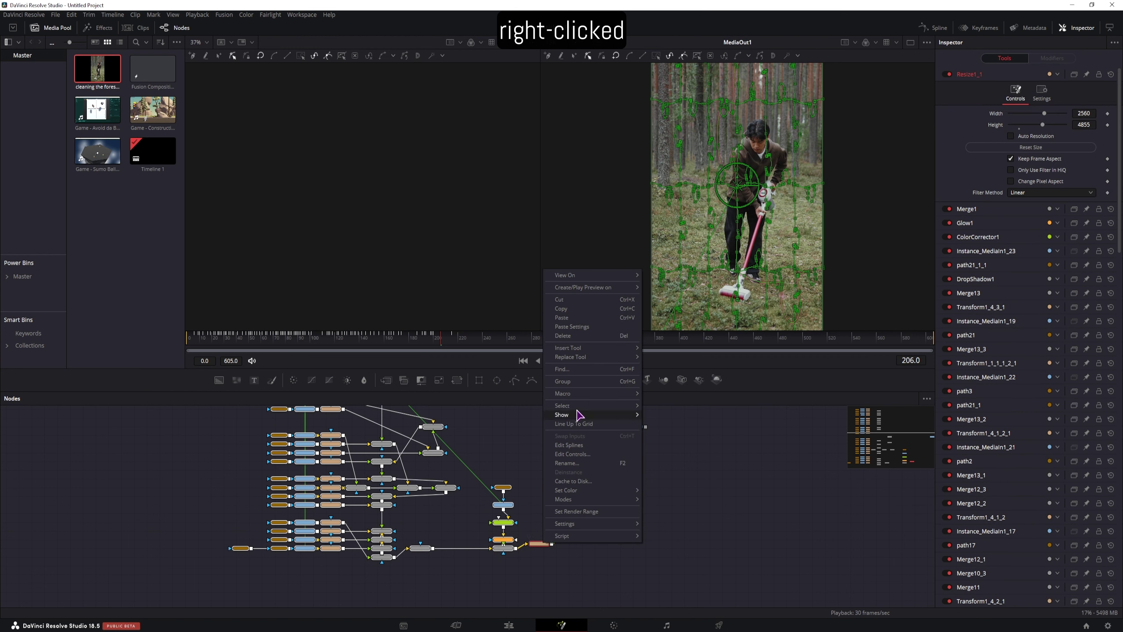
mouse_move(574, 392)
click(684, 397)
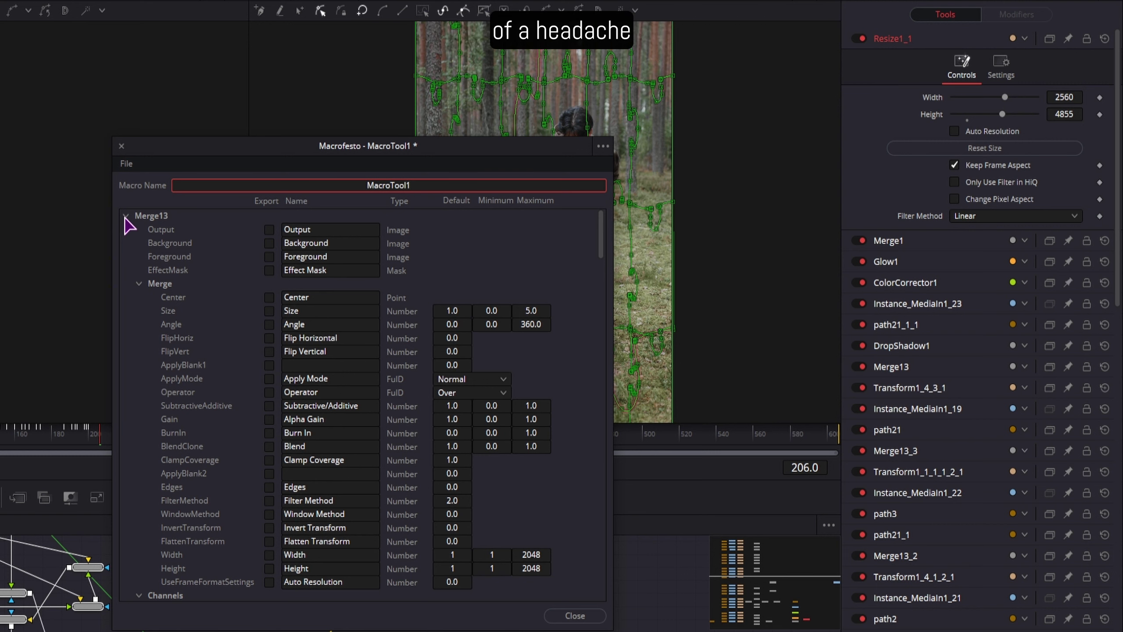
Export MediaIn1's ClipName parameter in the macro and label it "Drag Media Clip Here"
click(125, 216)
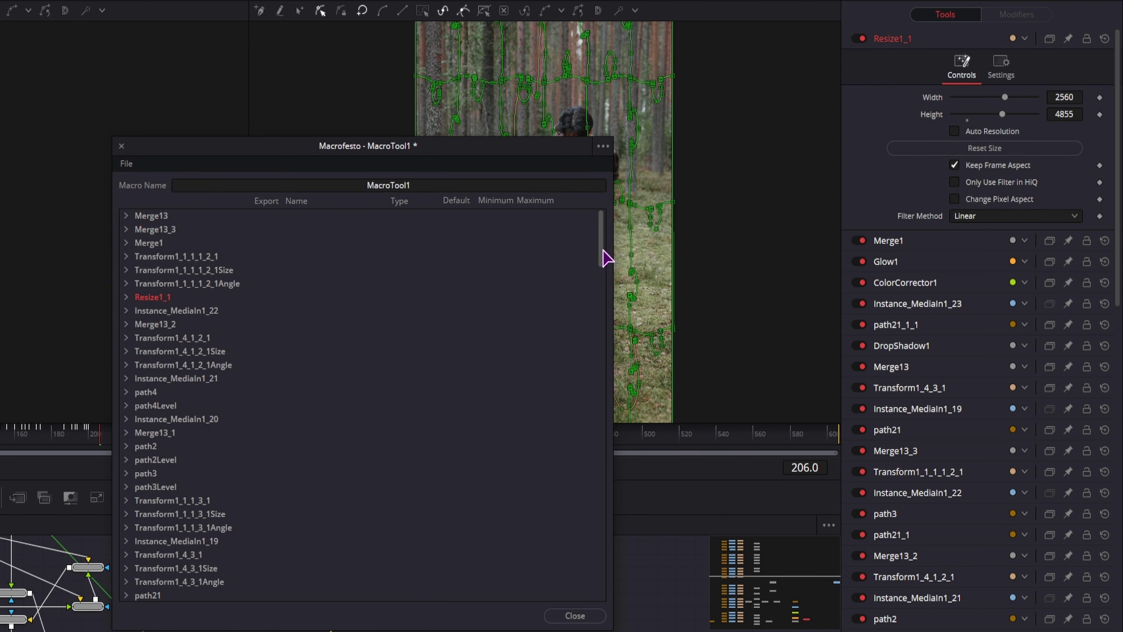
drag(602, 243, 612, 597)
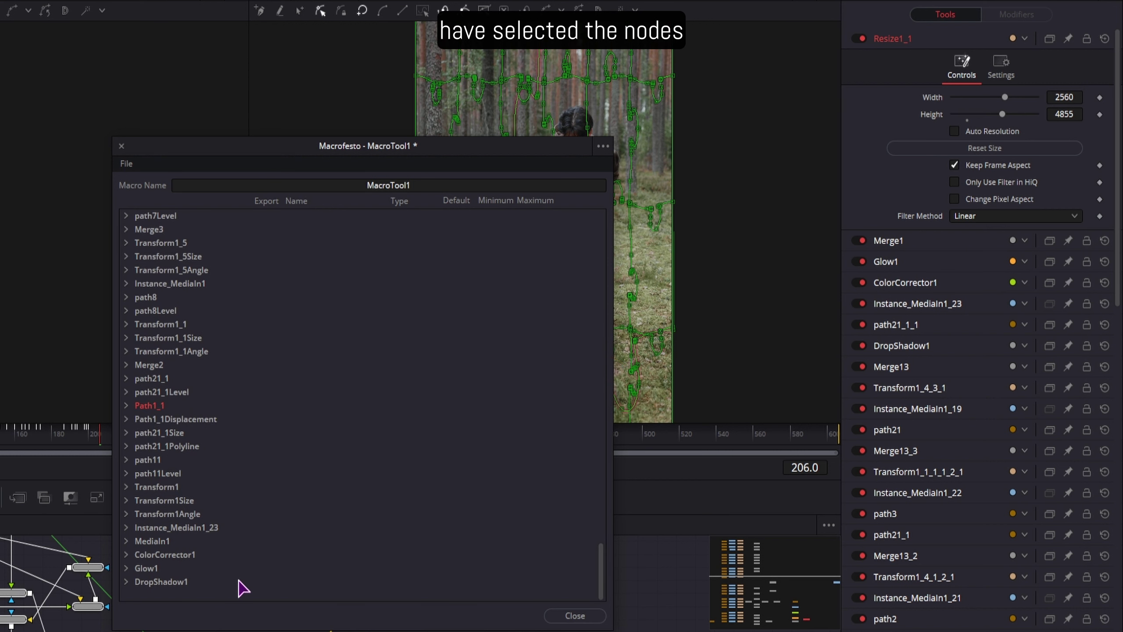
click(125, 541)
scroll(213, 547, down, 3)
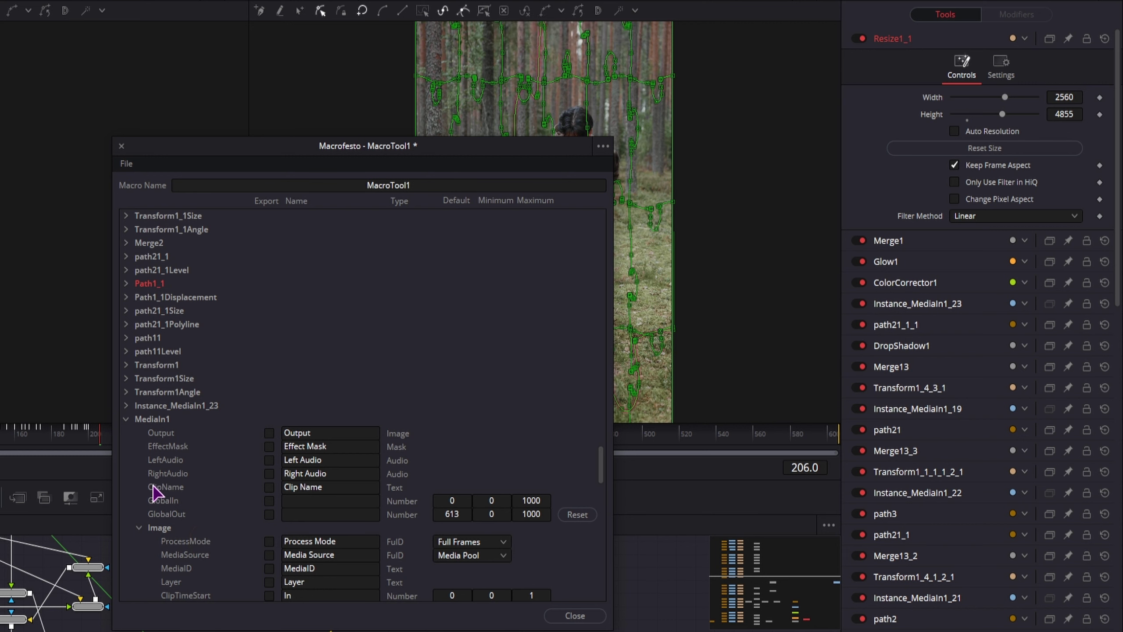
click(269, 487)
click(317, 487)
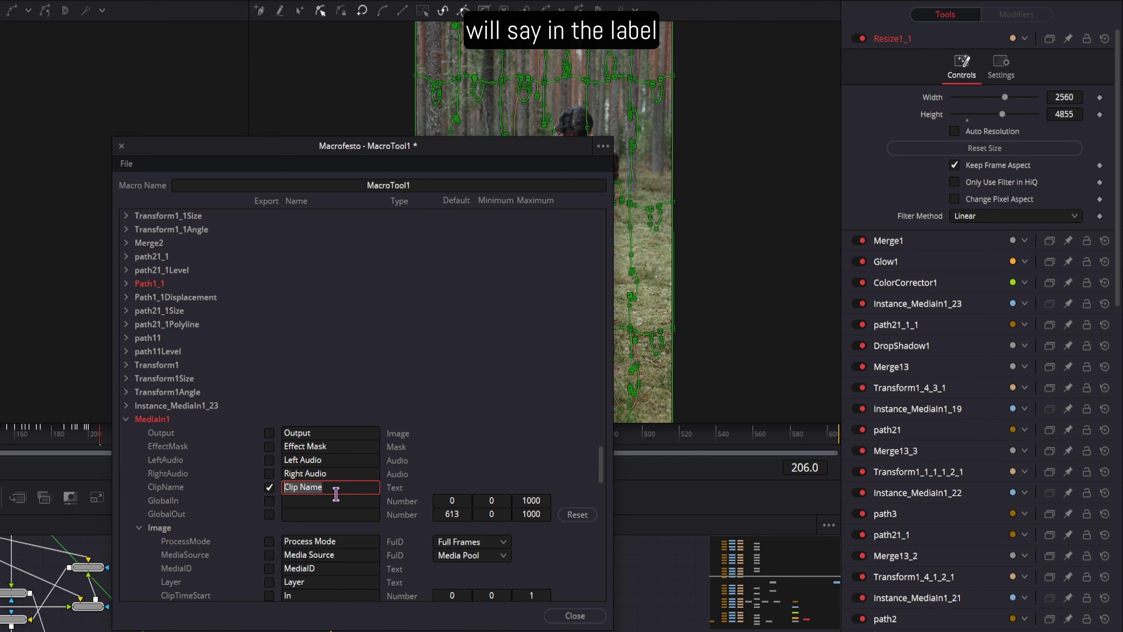
text(Drag Clip Here)
key(Left)
key(Left)
key(Left)
key(Left)
key(Left)
key(Left)
key(Left)
key(Left)
key(Left)
text(Media)
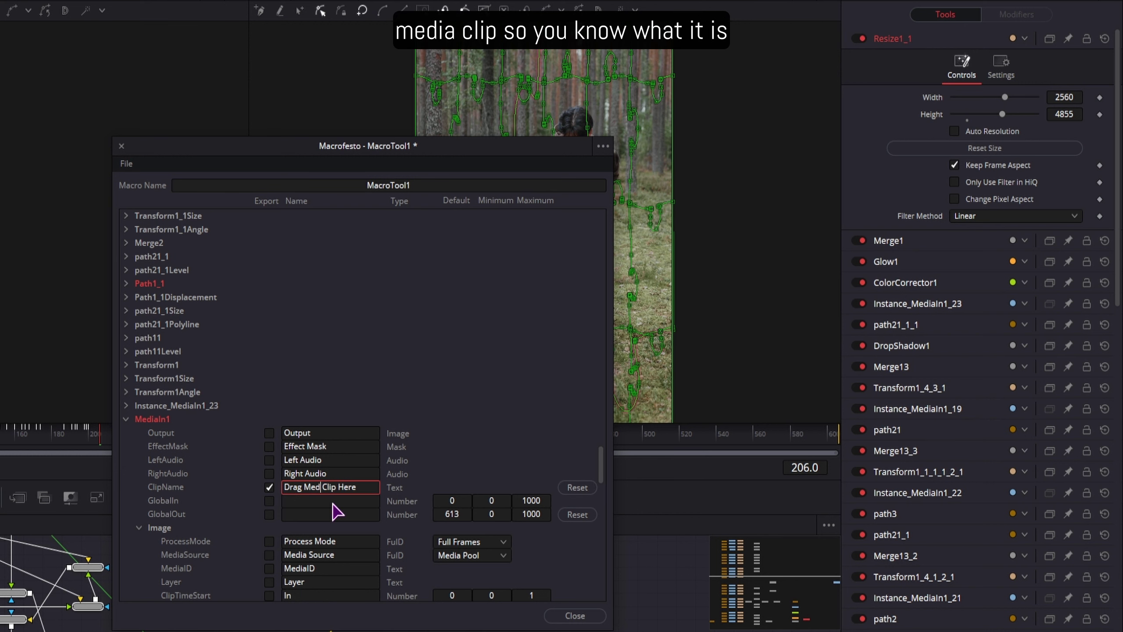
Export ColorCorrector1's WheelHue1, WheelSaturation1, WheelTintAngle1, WheelTintLength1 and WheelRangeDummy1 parameters in the macro
click(127, 420)
scroll(278, 509, down, 5)
scroll(243, 491, down, 4)
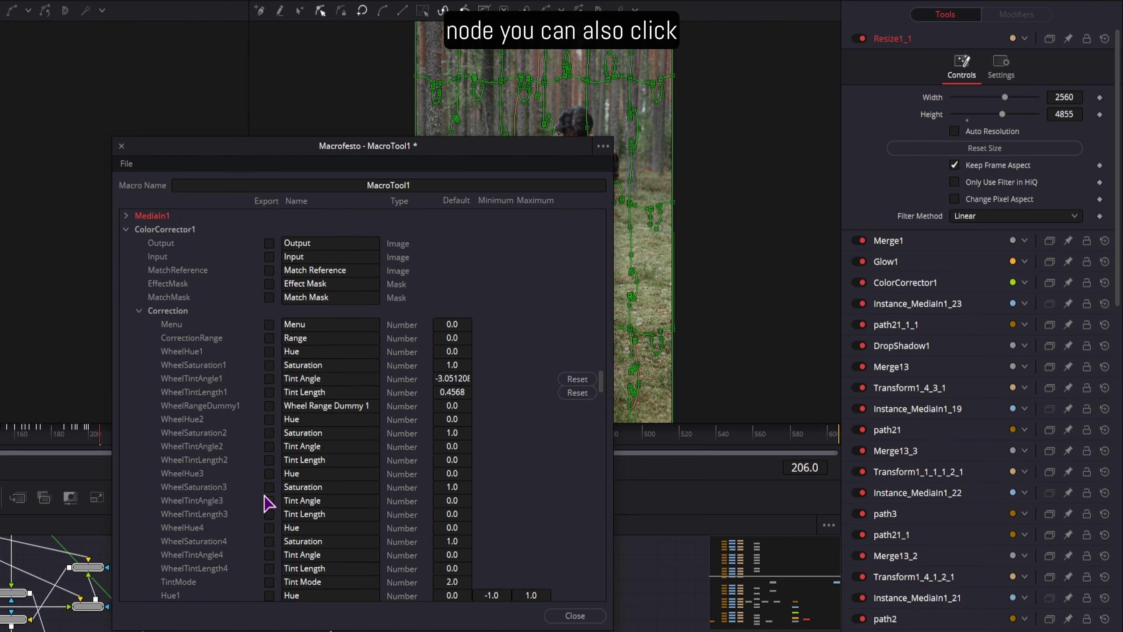
click(194, 581)
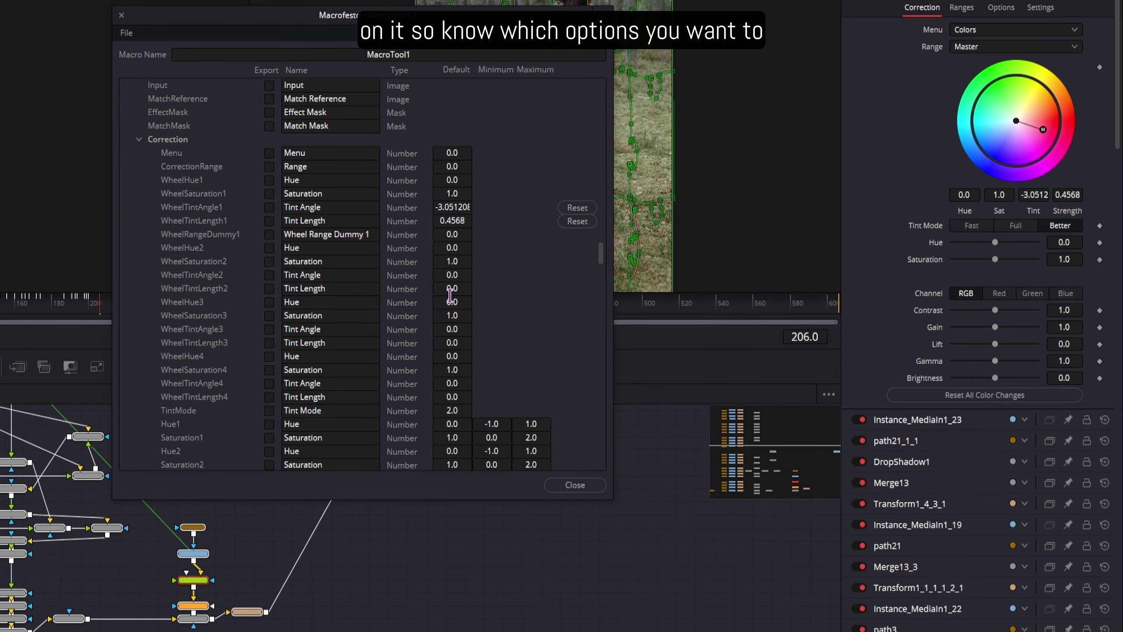
click(269, 179)
click(269, 194)
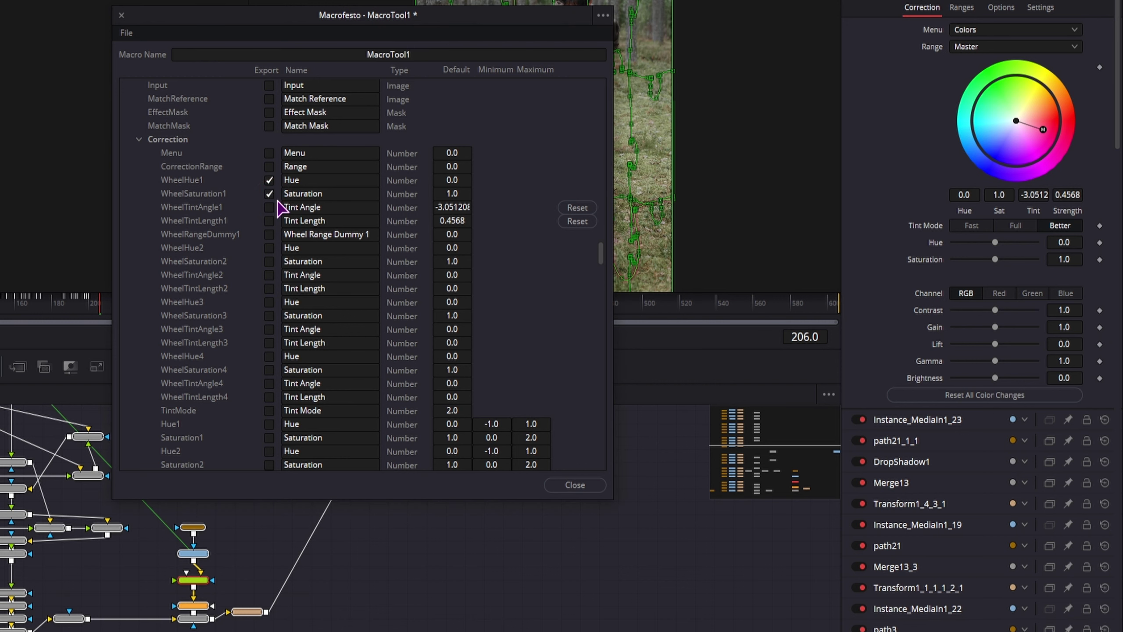
click(269, 207)
click(268, 220)
click(269, 234)
Export ColorCorrector1's Hue, Saturation, Tint Angle and Tint Length parameters for color wheels 2 to 4
click(269, 261)
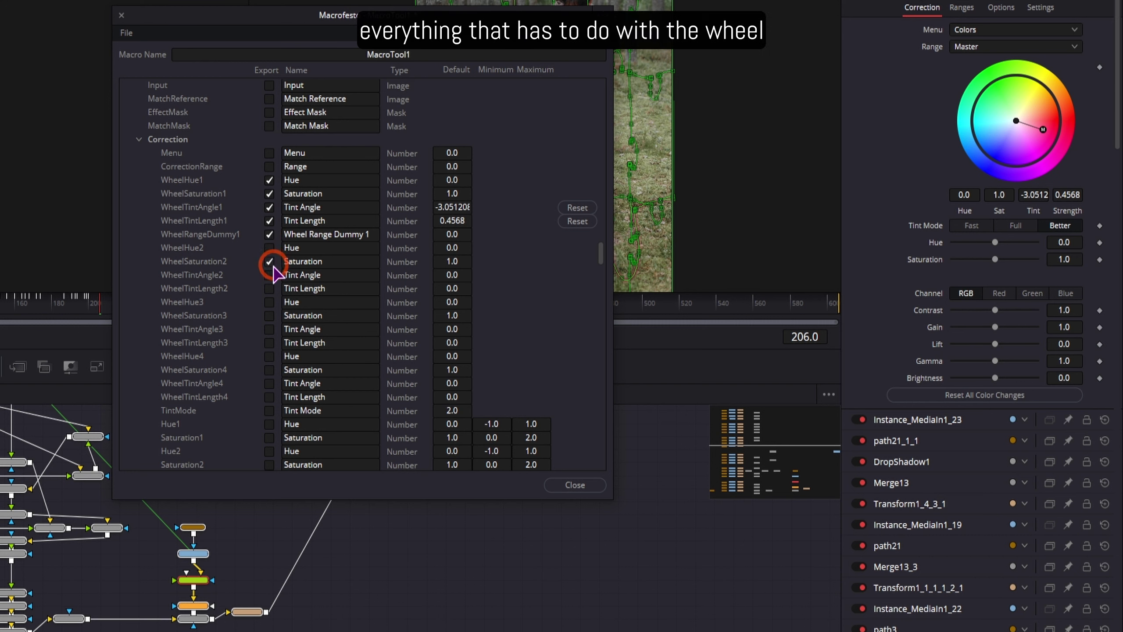
click(270, 249)
click(269, 275)
click(269, 288)
click(270, 301)
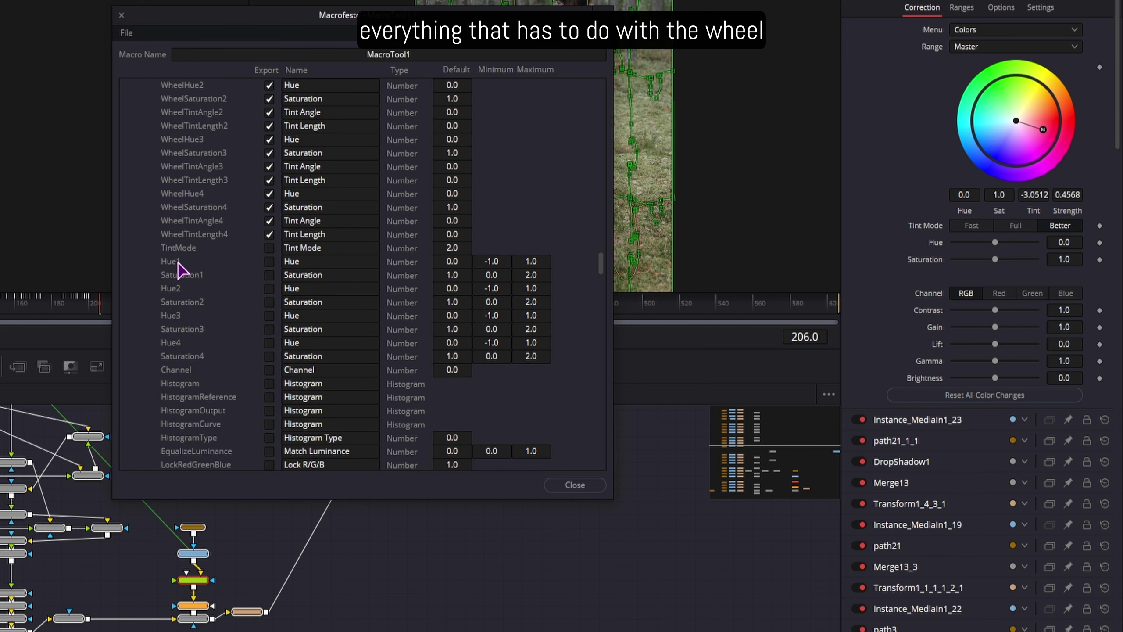
Export ColorCorrector1's Hue1 and Saturation1 parameters along with its gain and gamma parameters, and collapse the node's list
click(268, 261)
click(268, 275)
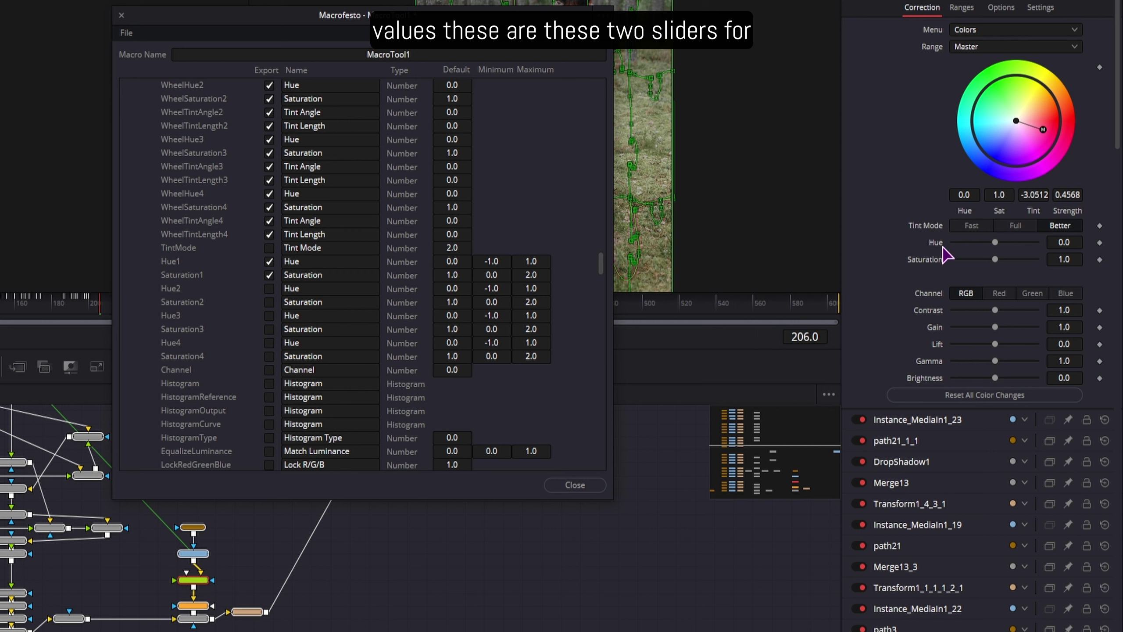
scroll(288, 316, down, 2)
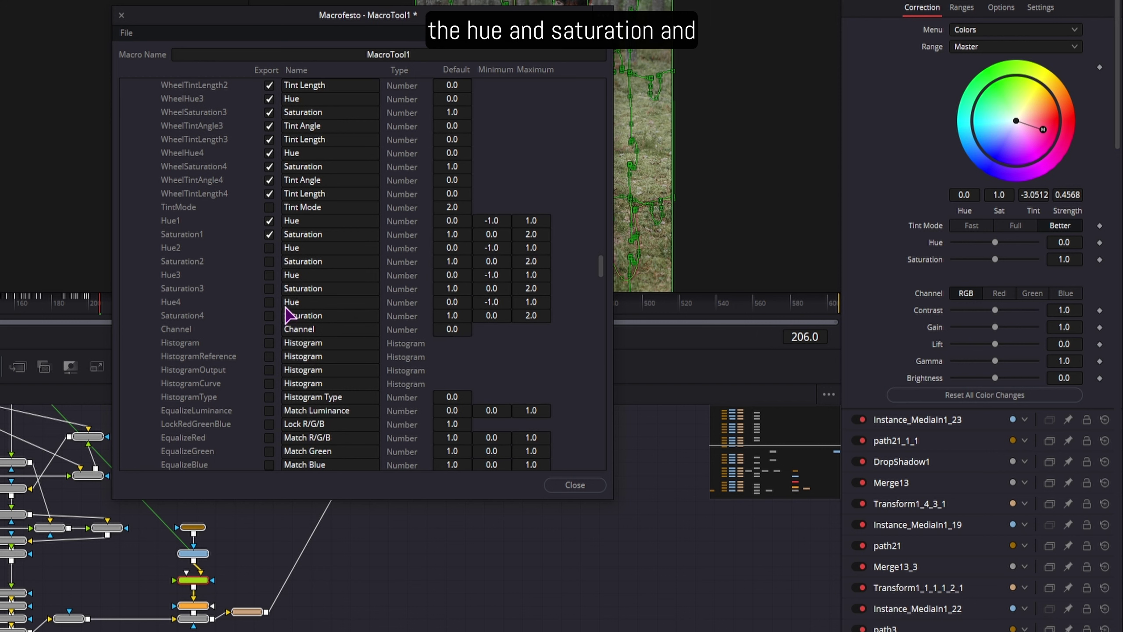
scroll(287, 316, down, 2)
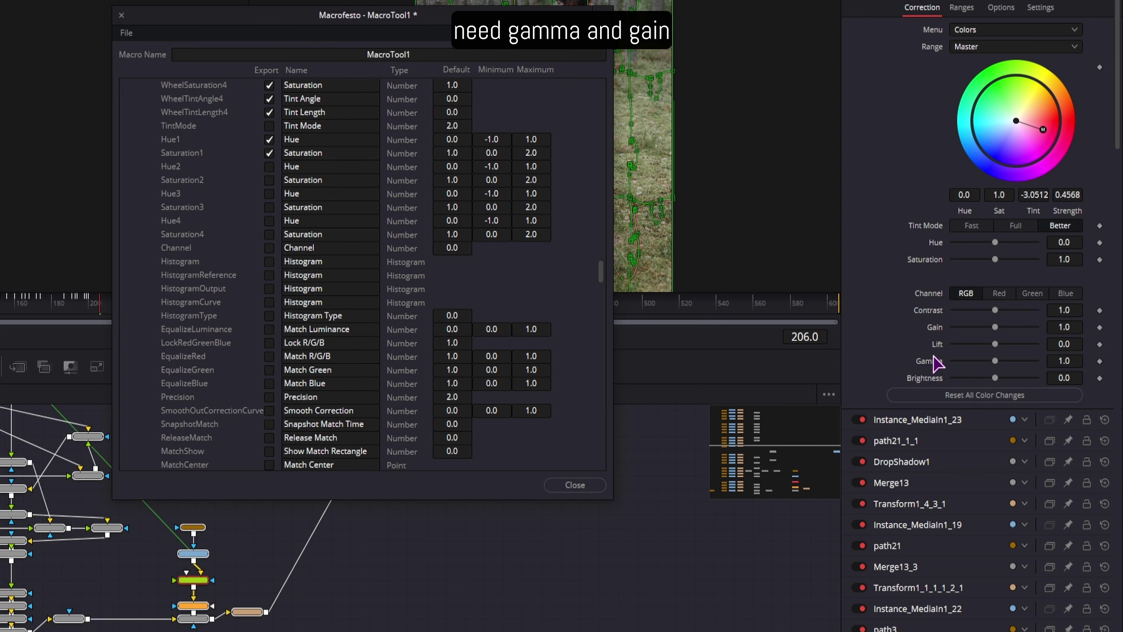
scroll(270, 374, down, 4)
click(269, 370)
click(268, 397)
click(126, 180)
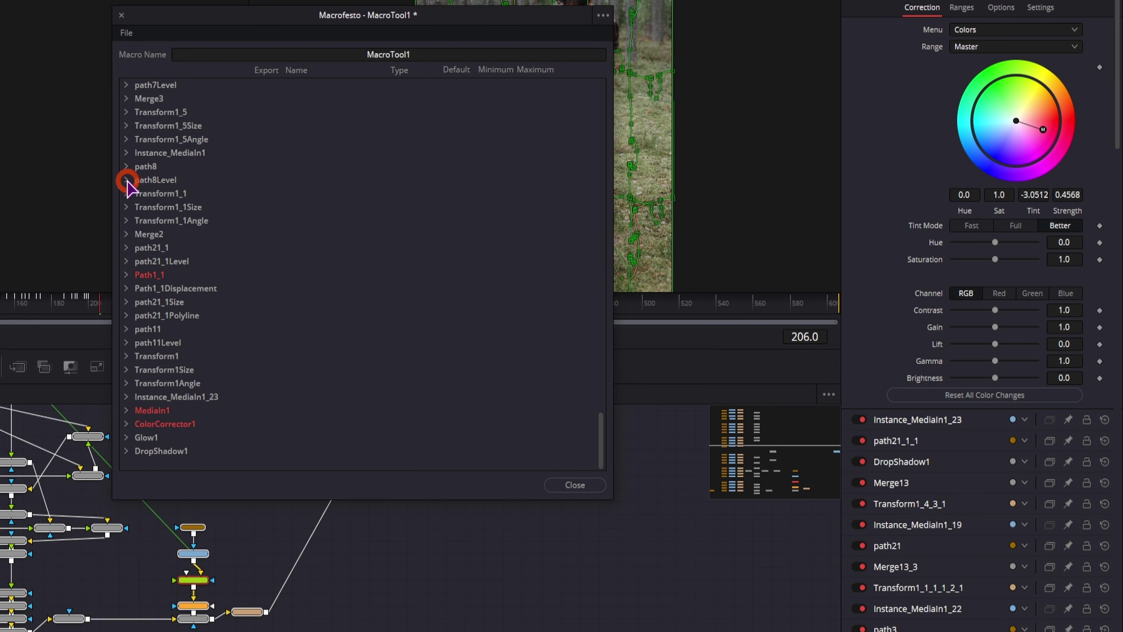
Export Glow1's Glow Size, Glow and Blend parameters plus its Red, Green, Blue and Alpha Scale in the macro
click(197, 606)
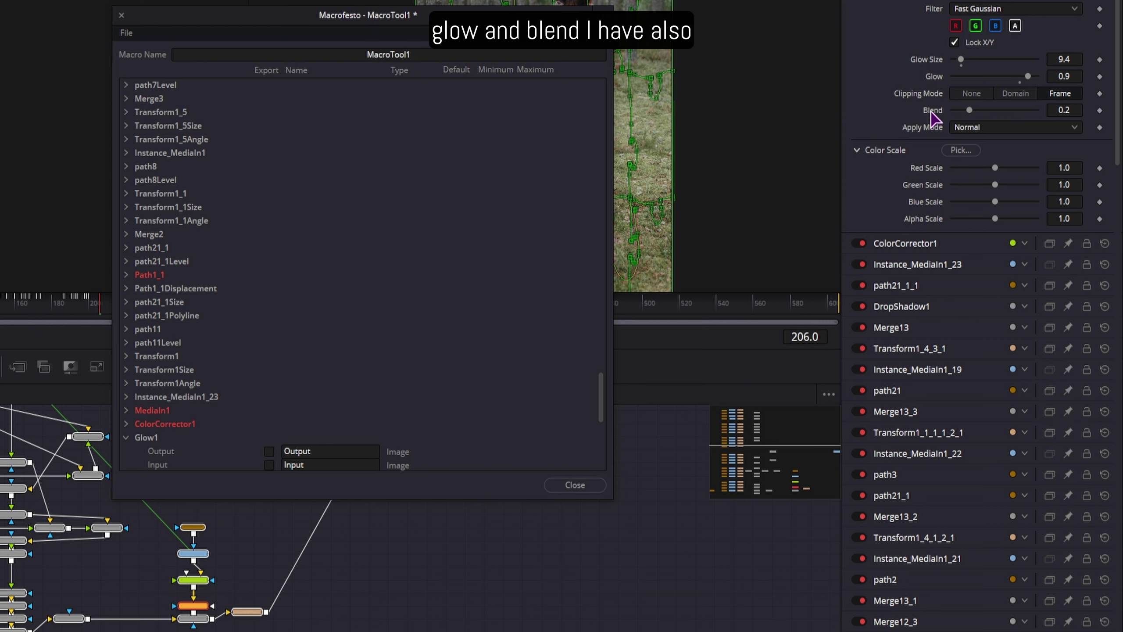
scroll(253, 315, down, 8)
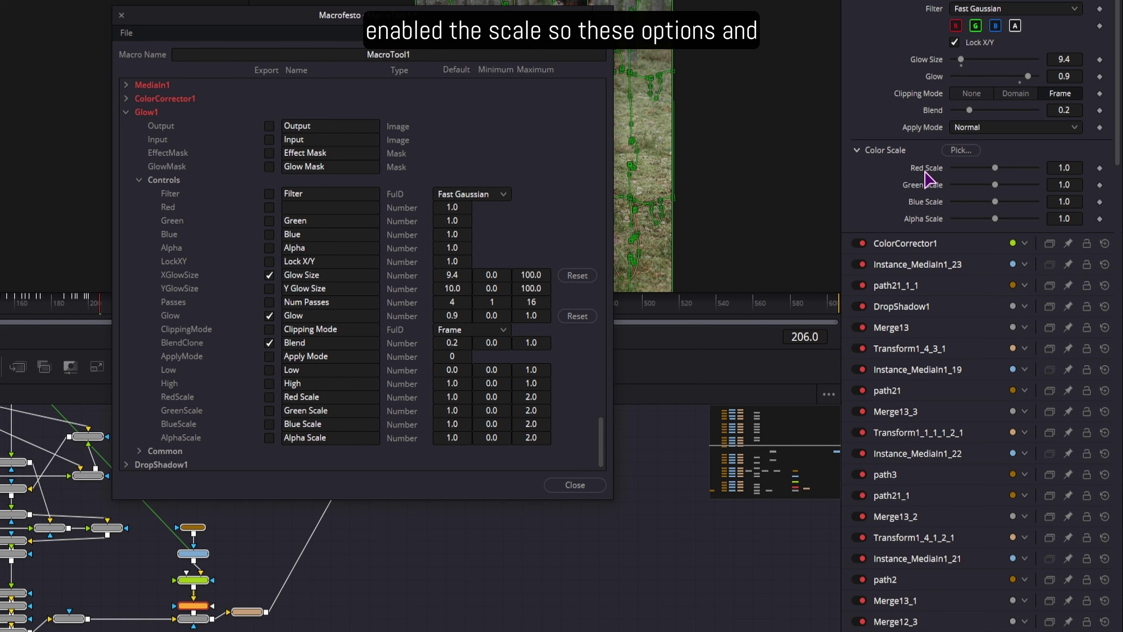
click(269, 397)
click(269, 410)
click(269, 423)
click(269, 438)
click(164, 182)
click(126, 112)
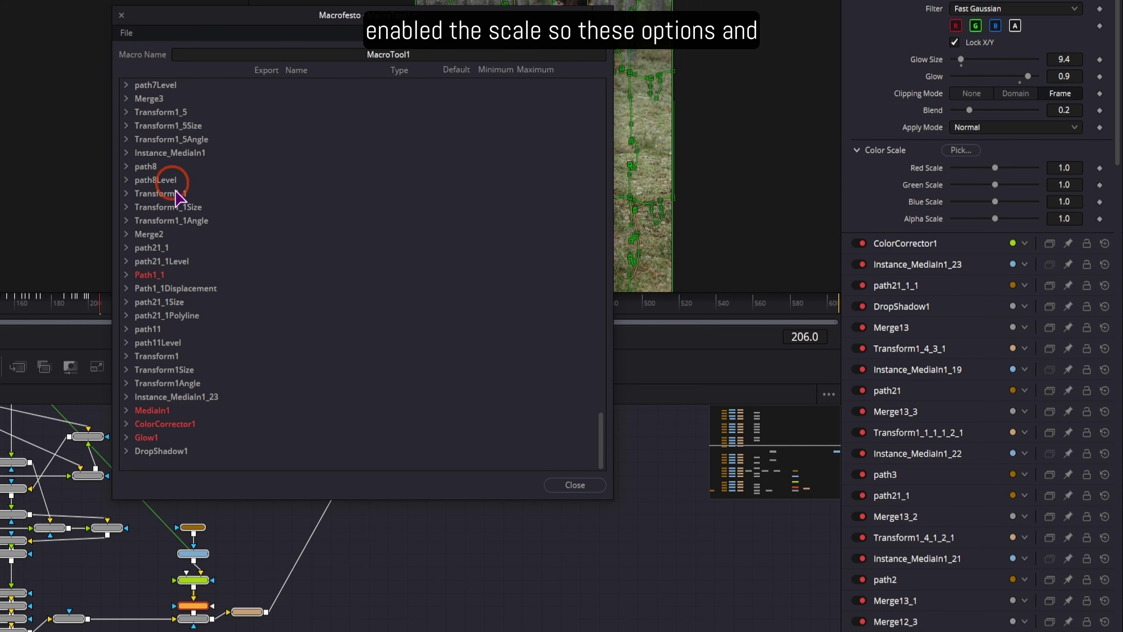
Export DropShadow1's shadowStrength and shadowAngle parameters, labelling the angle "Shadow Angle"
click(162, 450)
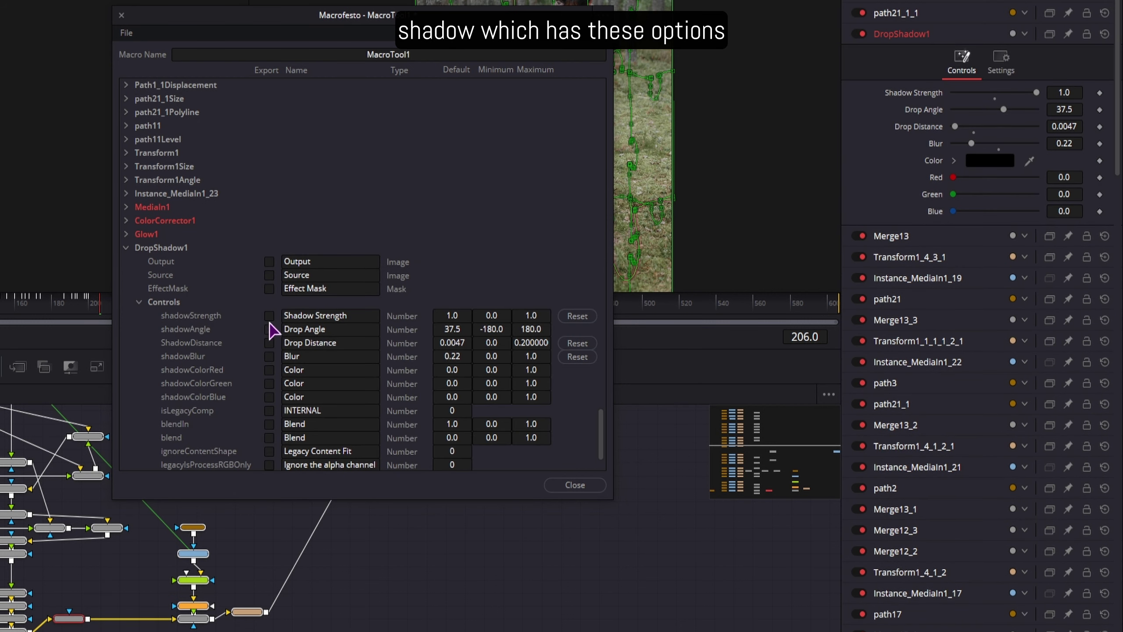
click(269, 315)
click(315, 317)
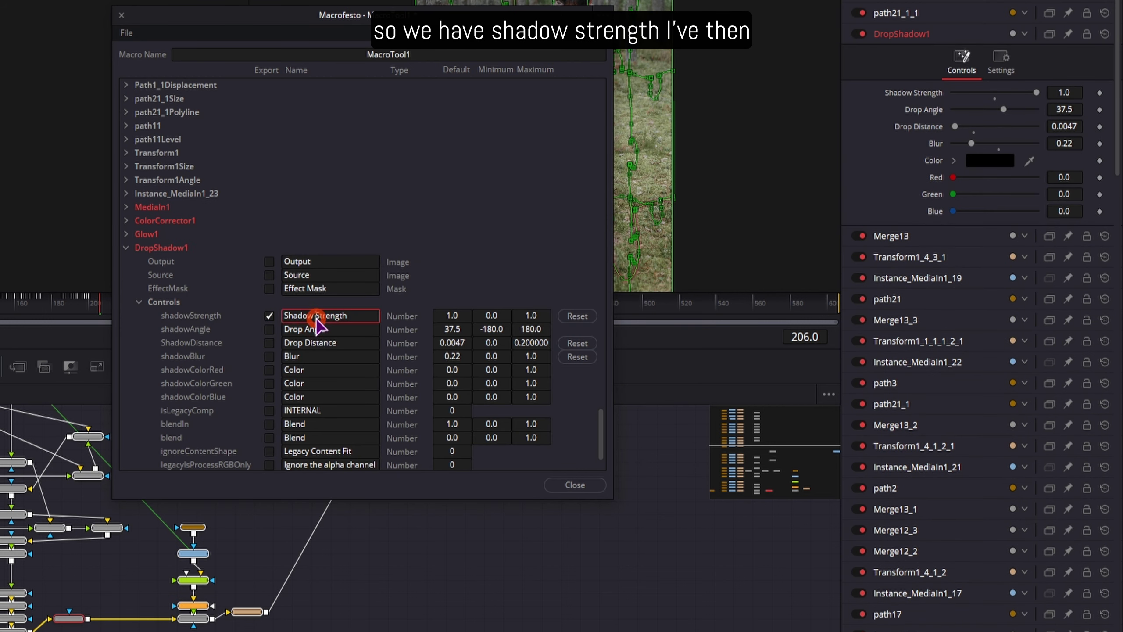
click(319, 315)
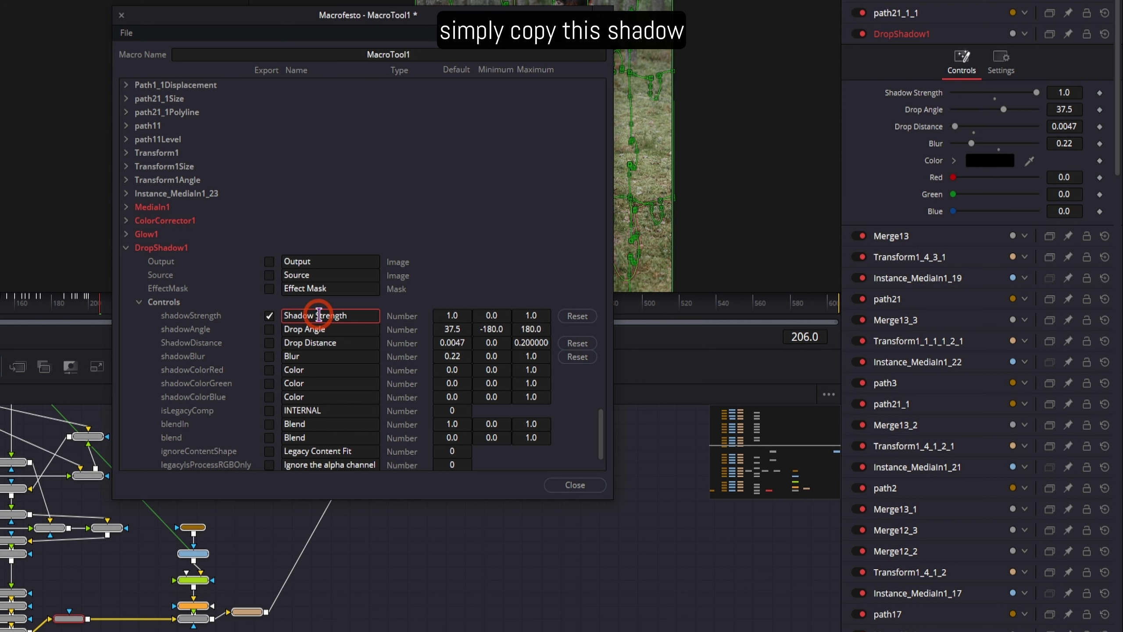
click(269, 329)
double_click(291, 329)
text(Shadow)
Export DropShadow1's distance and blur parameters, labelled "Shadow Distance" and "Shadow Blur"
click(269, 343)
double_click(291, 343)
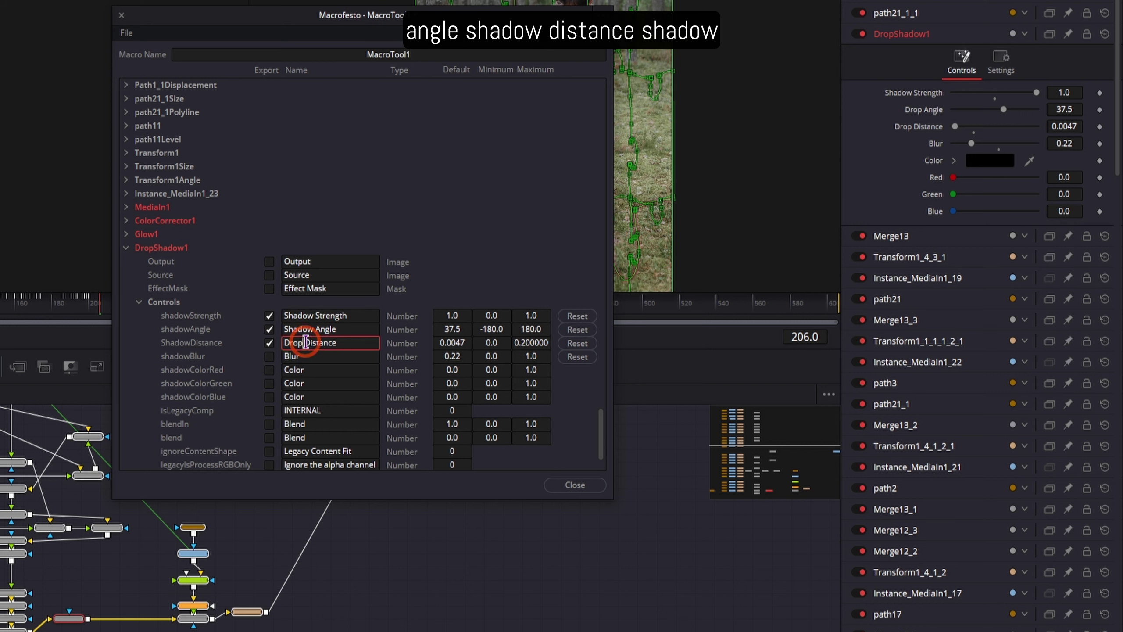
text(Shadow)
click(269, 356)
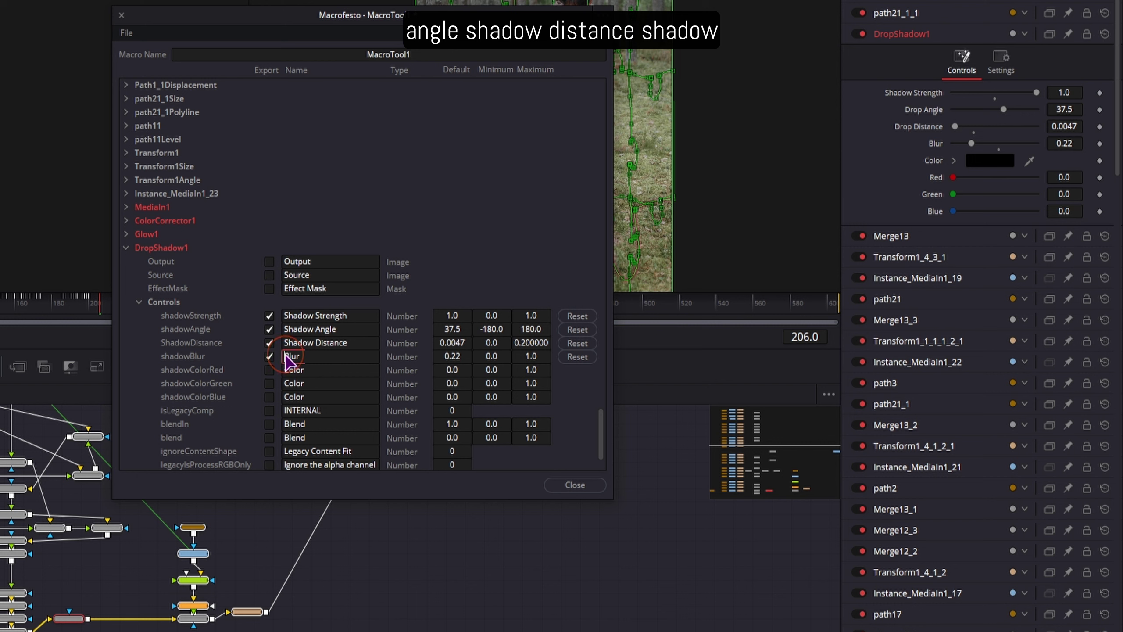
double_click(292, 356)
text(Shadow)
Export DropShadow1's red, green and blue shadow color parameters and label all three "Shadow Color"
click(268, 370)
click(269, 382)
click(269, 397)
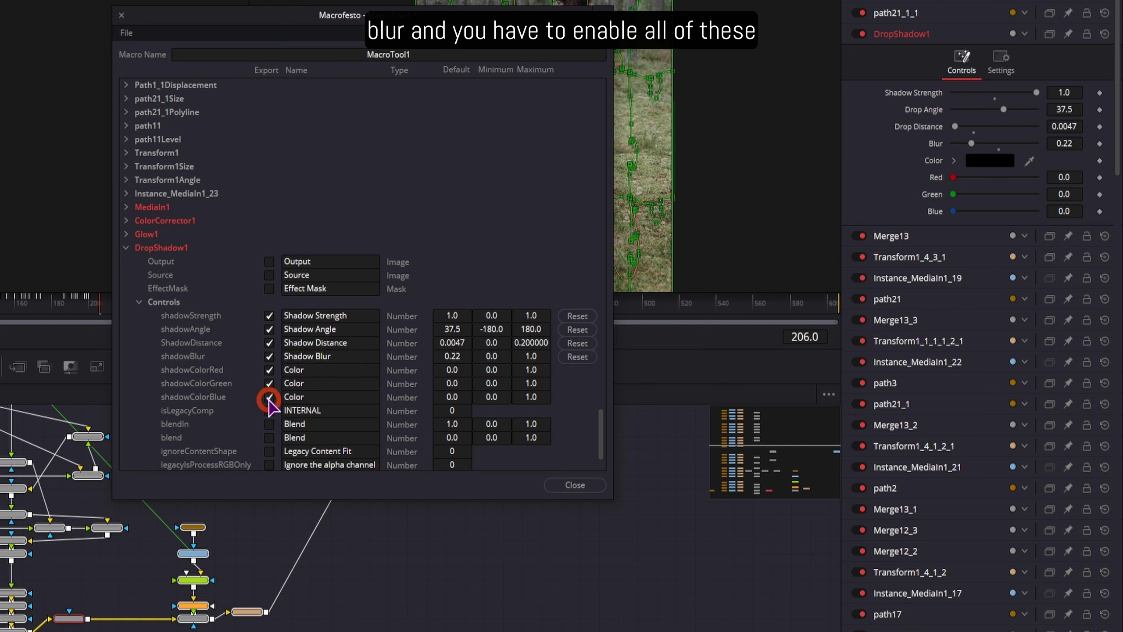
double_click(283, 369)
text(Shadow)
double_click(283, 383)
text(Shadow)
double_click(284, 397)
text(Shadow)
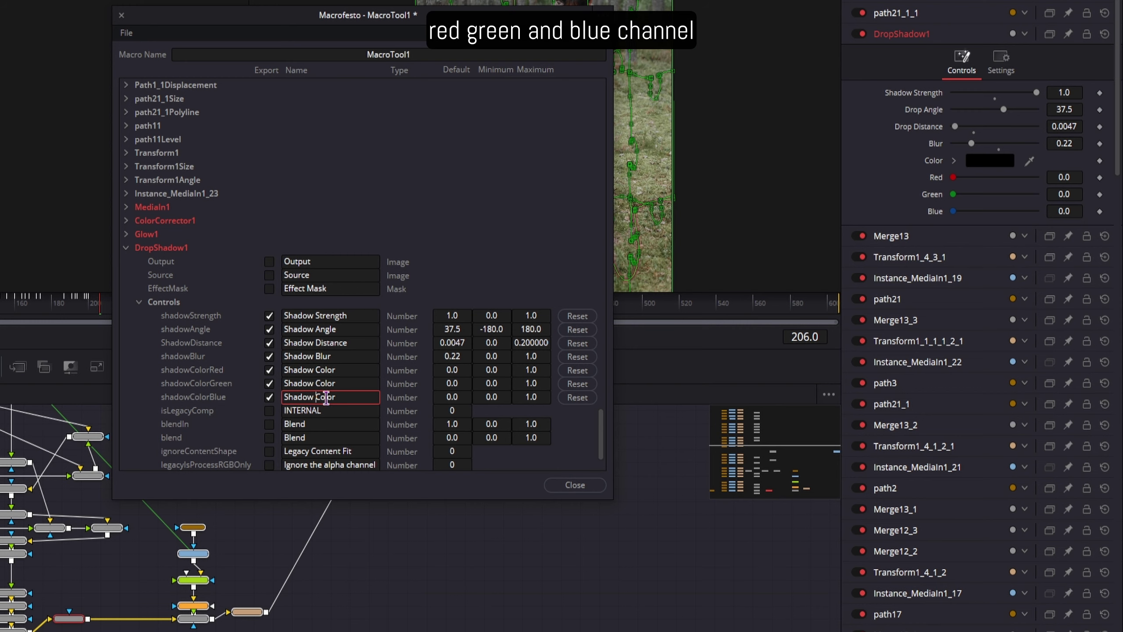
Save the macro as a group named "Puzzle Tutuorial" in the Fusion > Templates > Edit > Effects folder
scroll(374, 442, down, 2)
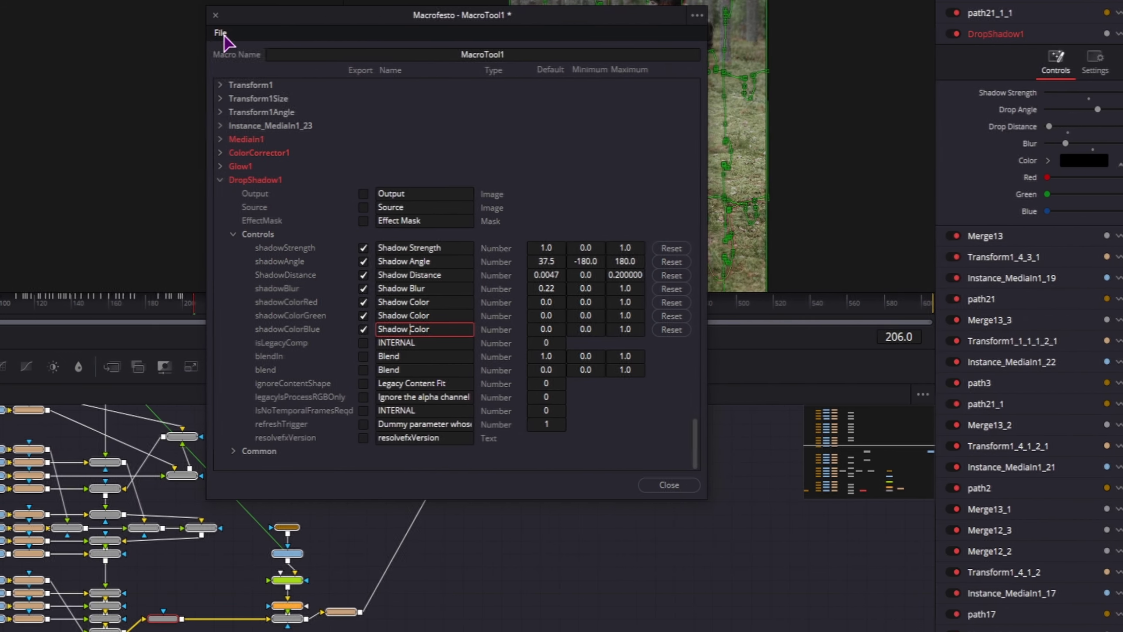
click(126, 33)
click(294, 96)
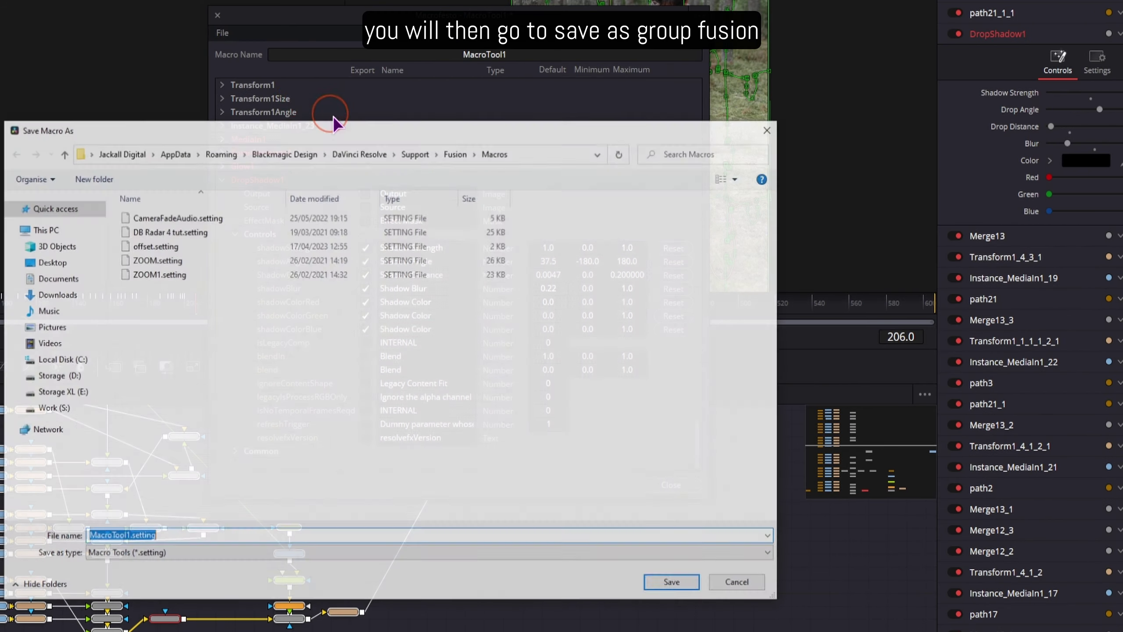
click(457, 151)
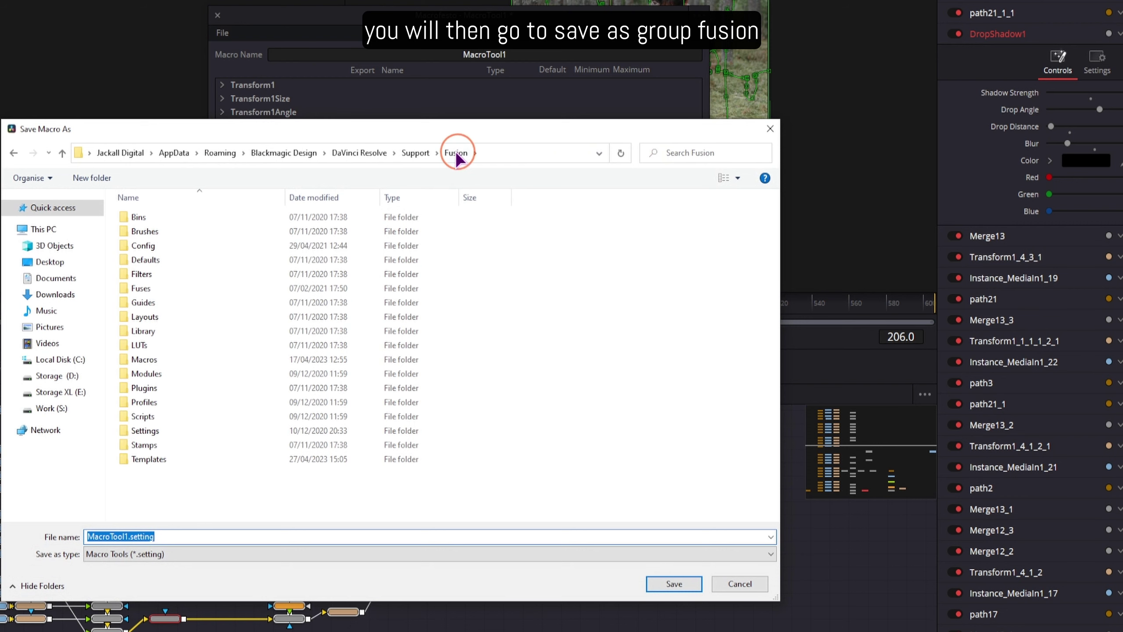
double_click(172, 462)
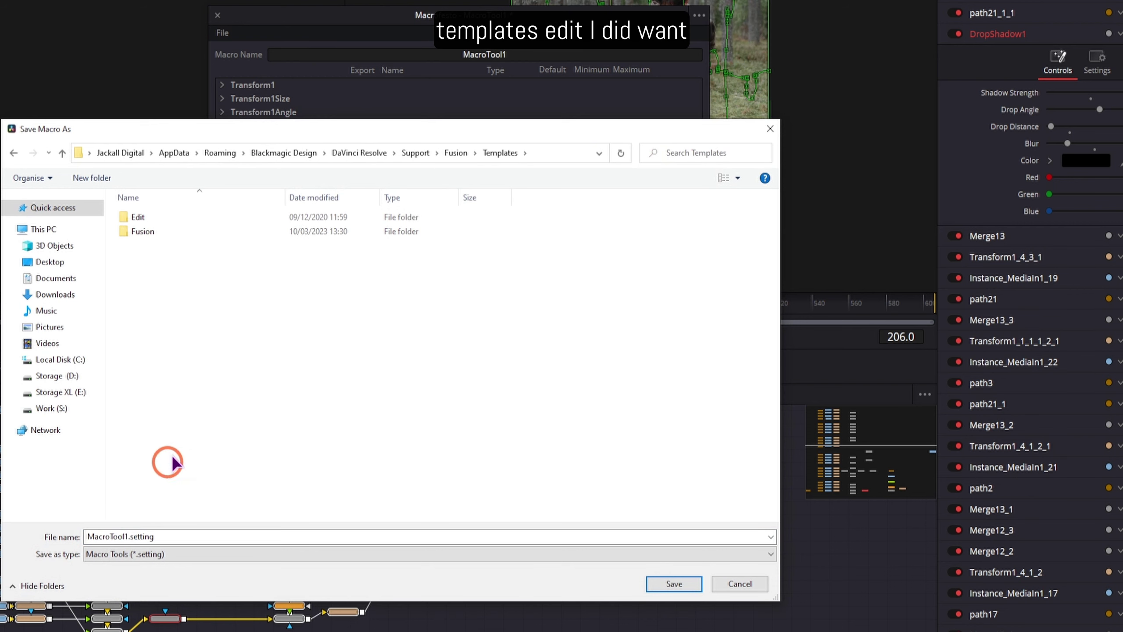
double_click(176, 219)
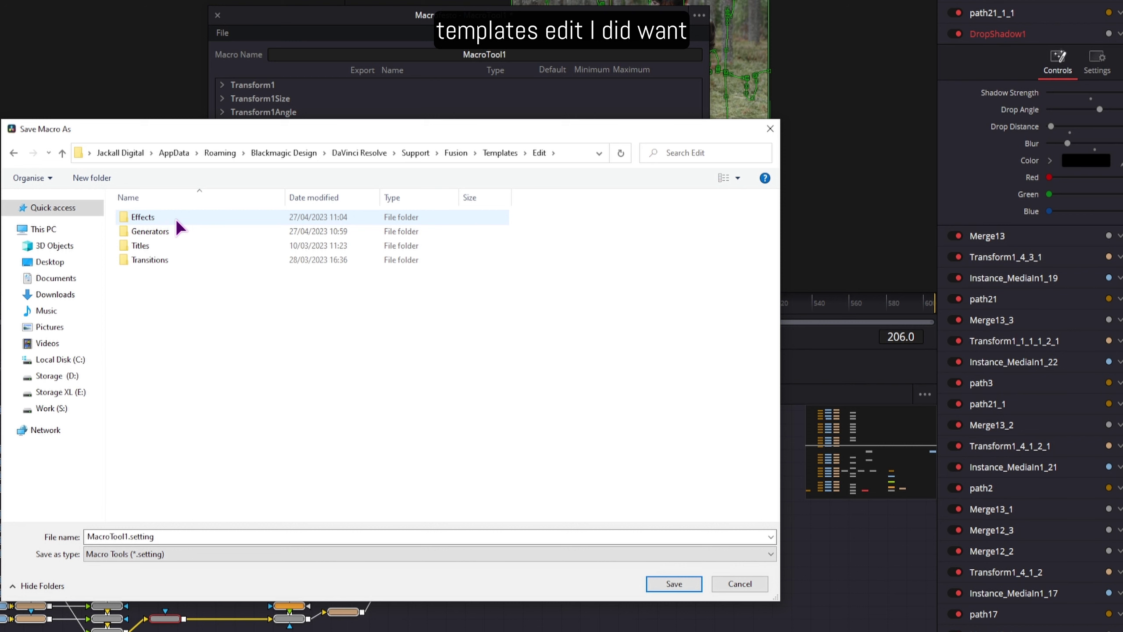
double_click(176, 217)
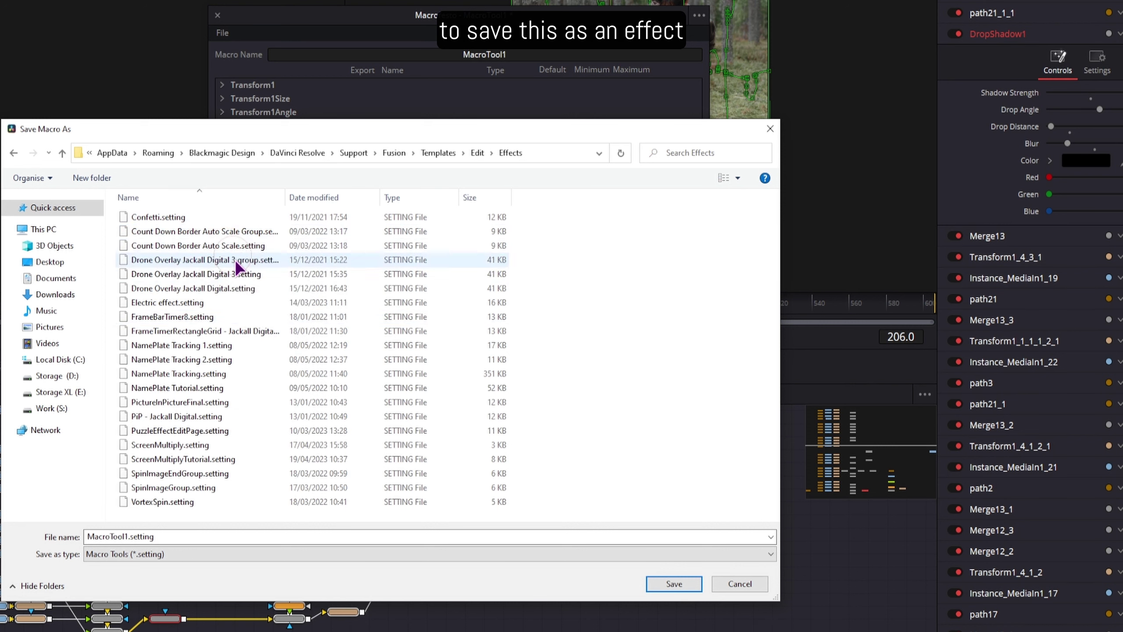
click(190, 430)
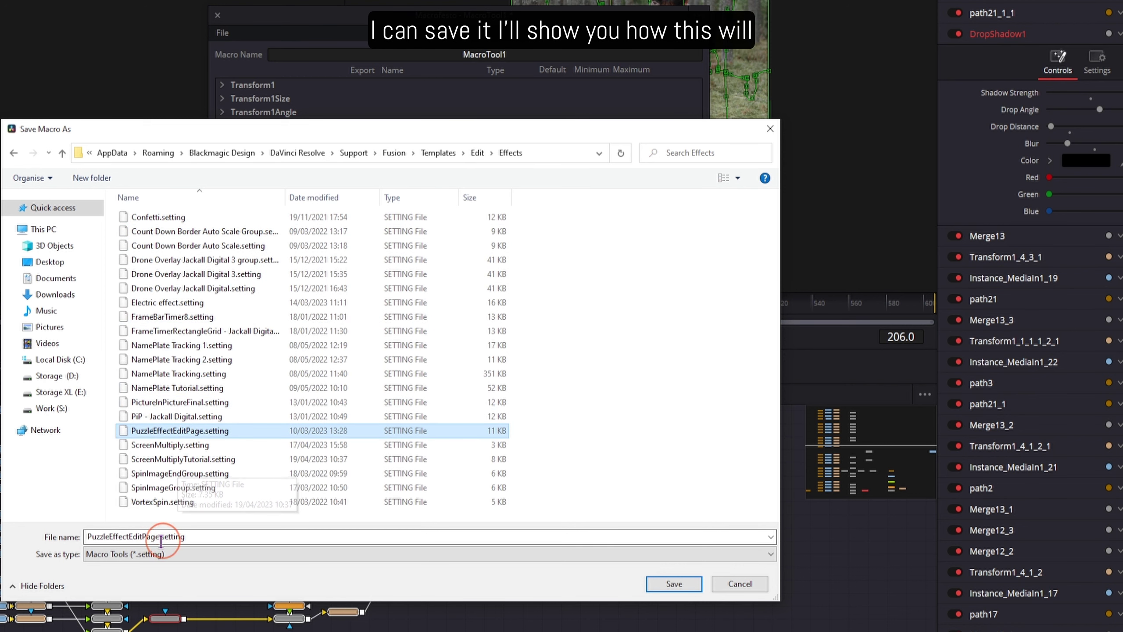
click(158, 536)
text(Puzzle Tutuorial)
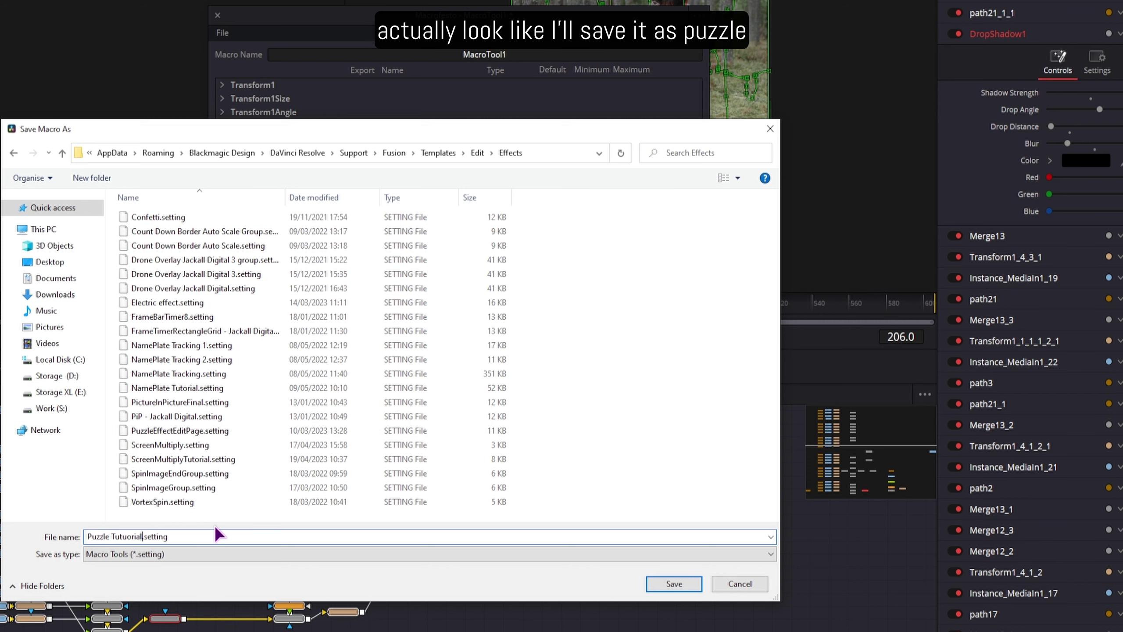
click(674, 583)
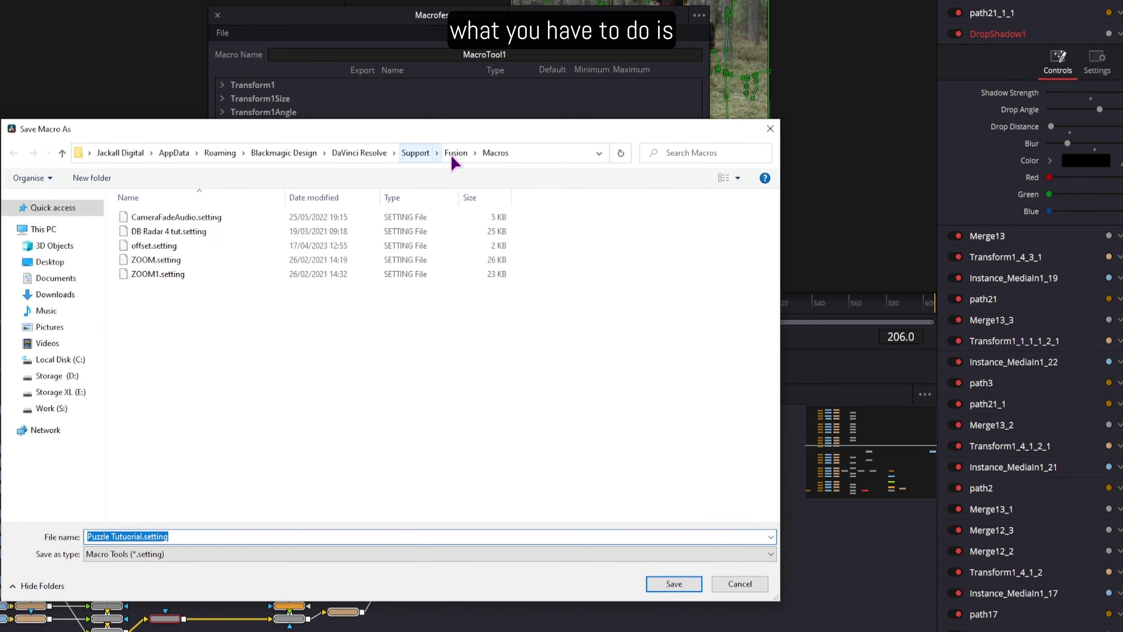
Browse to the Fusion > Templates > Edit > Generators folder as a save location for the macro
click(456, 153)
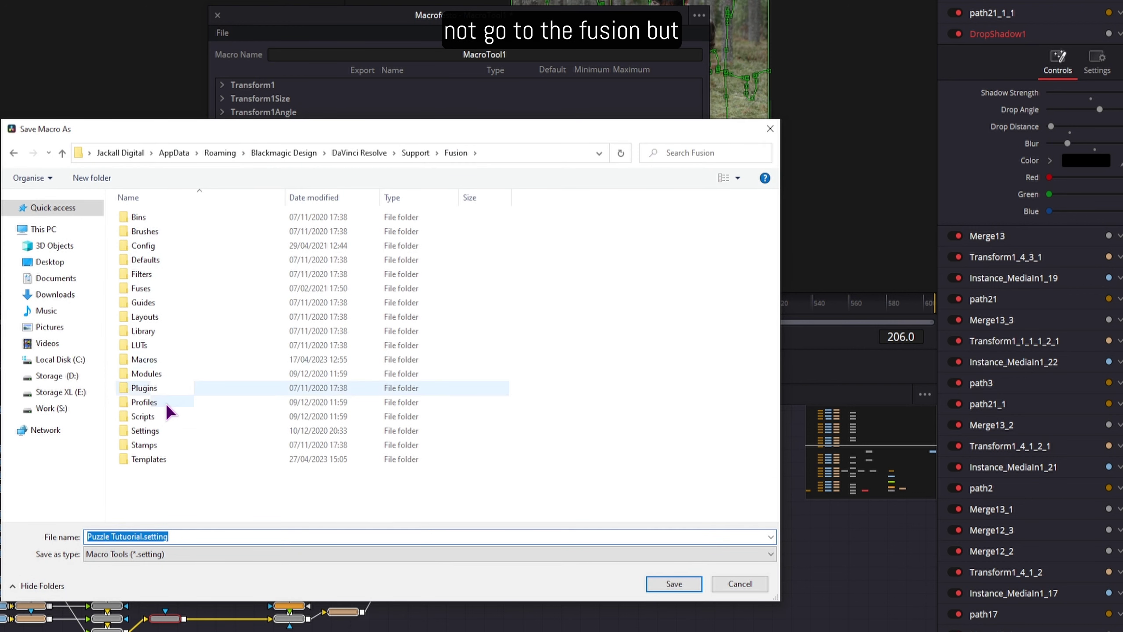
double_click(150, 459)
double_click(179, 218)
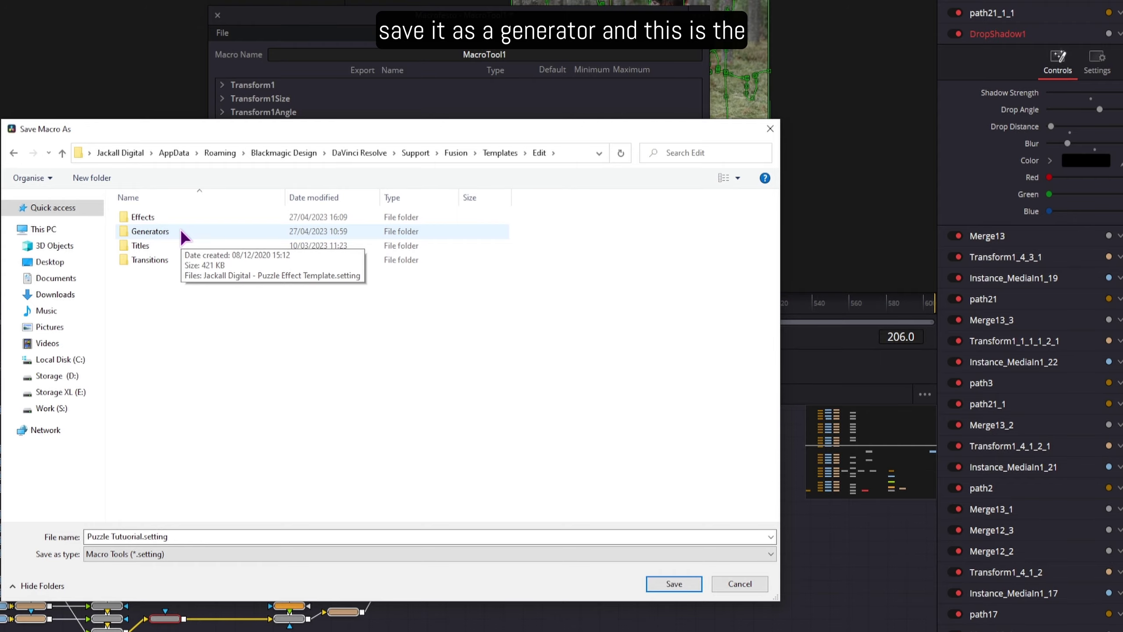
double_click(180, 230)
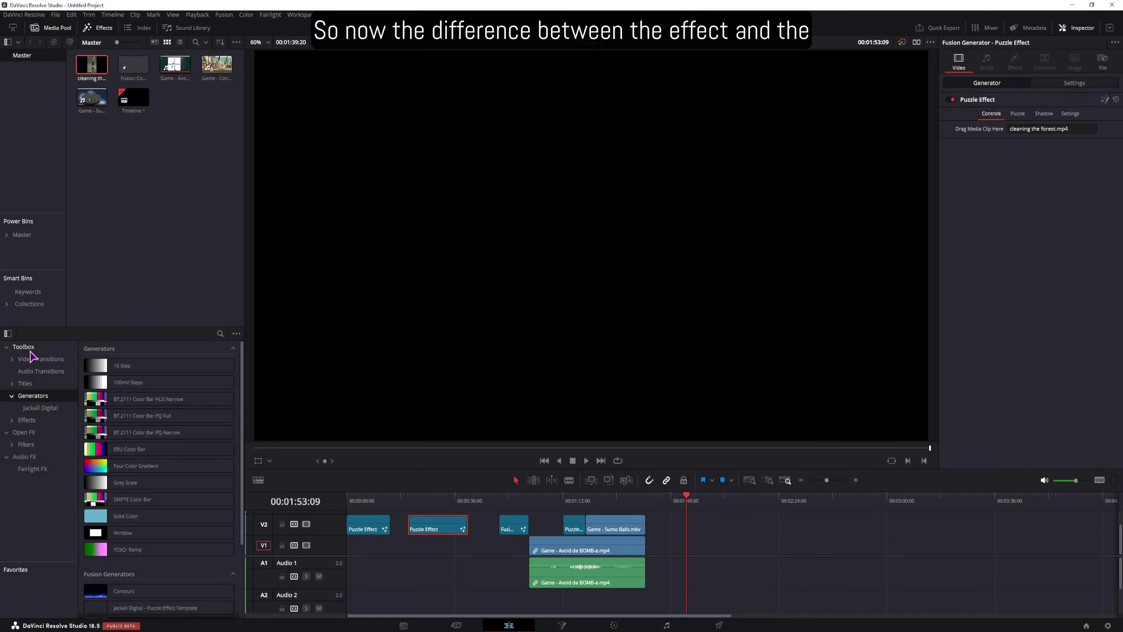
On the Edit page, search the effects library for "puzzle" and place the Game - Construction on Time clip on V1 at the playhead
click(220, 333)
text(puzzle)
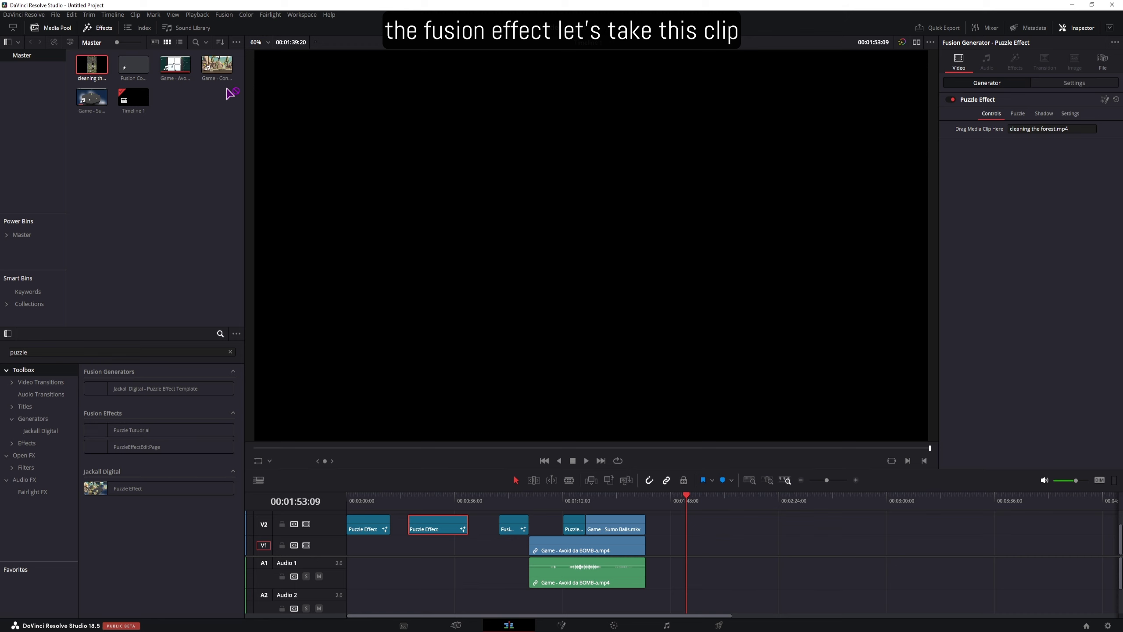
drag(687, 553, 688, 553)
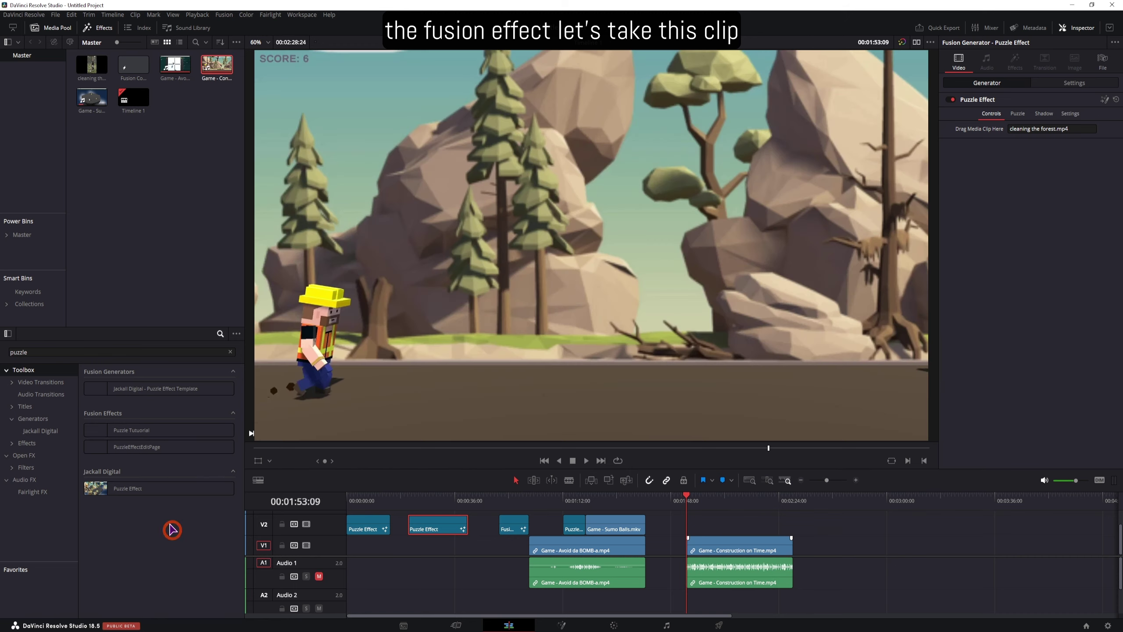
Apply the Puzzle Tutuorial effect to the Game - Construction on Time clip and preview it along the timeline
drag(89, 431, 701, 550)
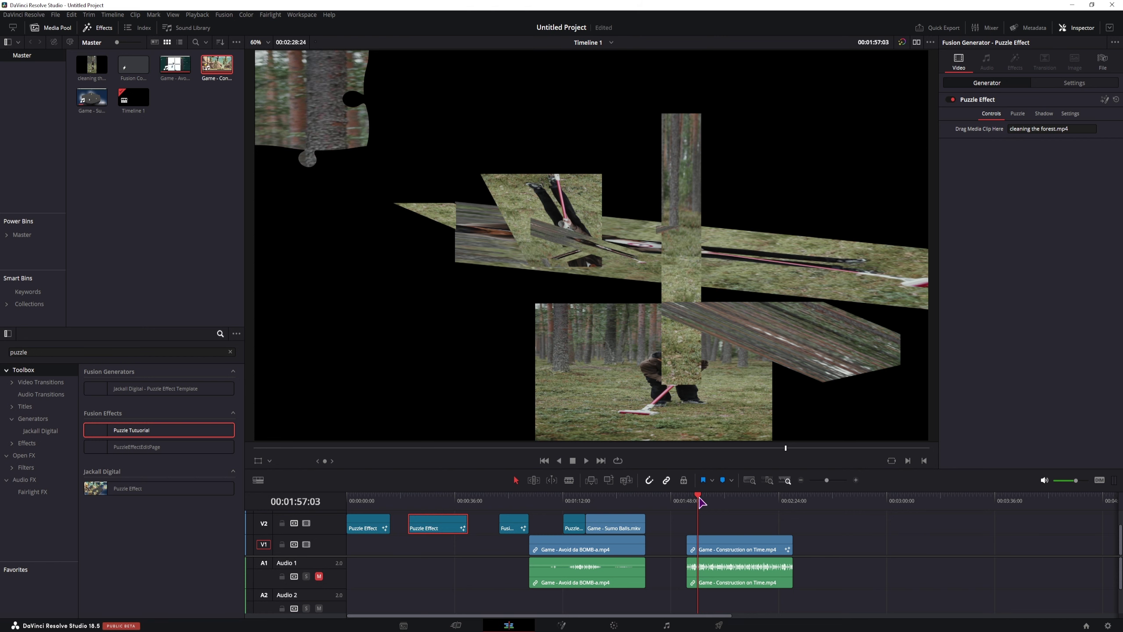
drag(700, 502, 740, 502)
click(768, 547)
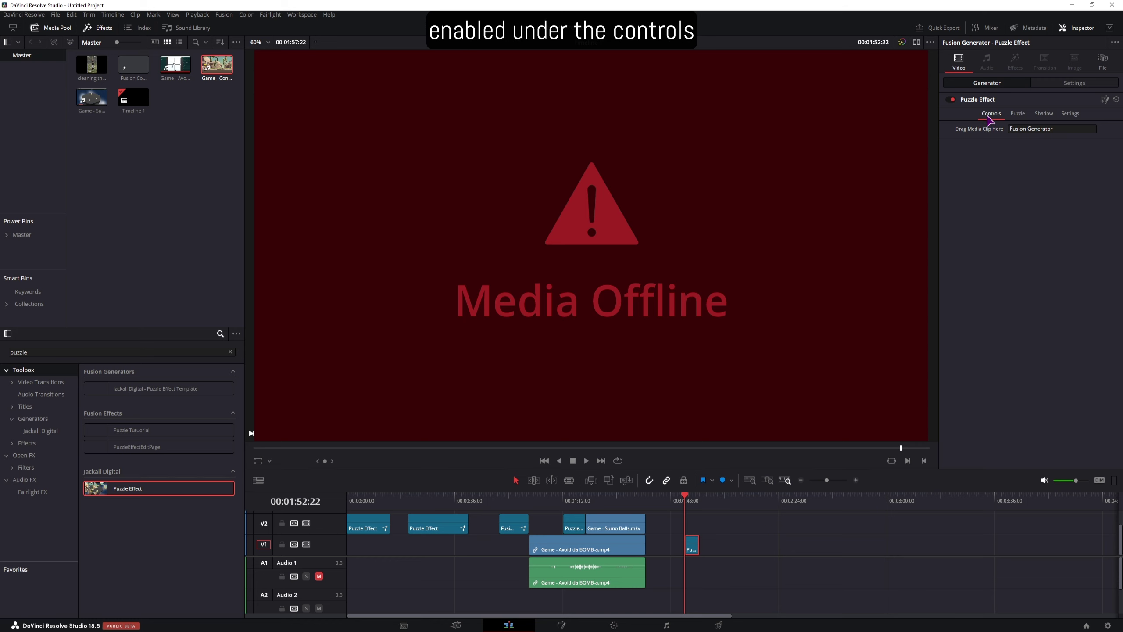
Review the Puzzle and Shadow control pages of the Puzzle Effect generator
click(1018, 116)
click(1043, 114)
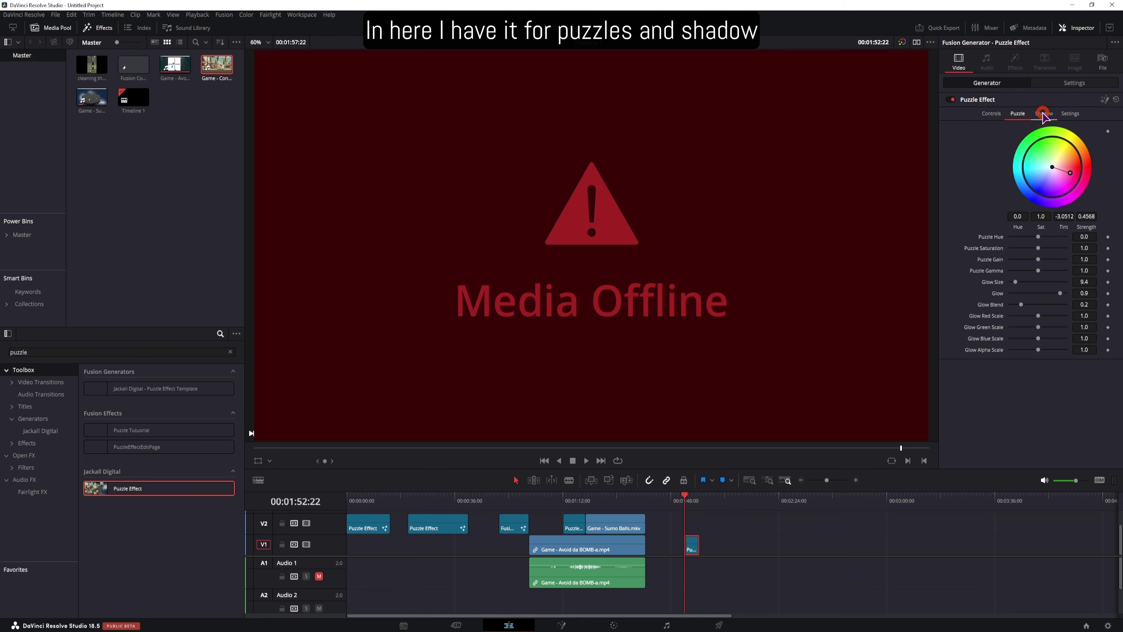
click(991, 114)
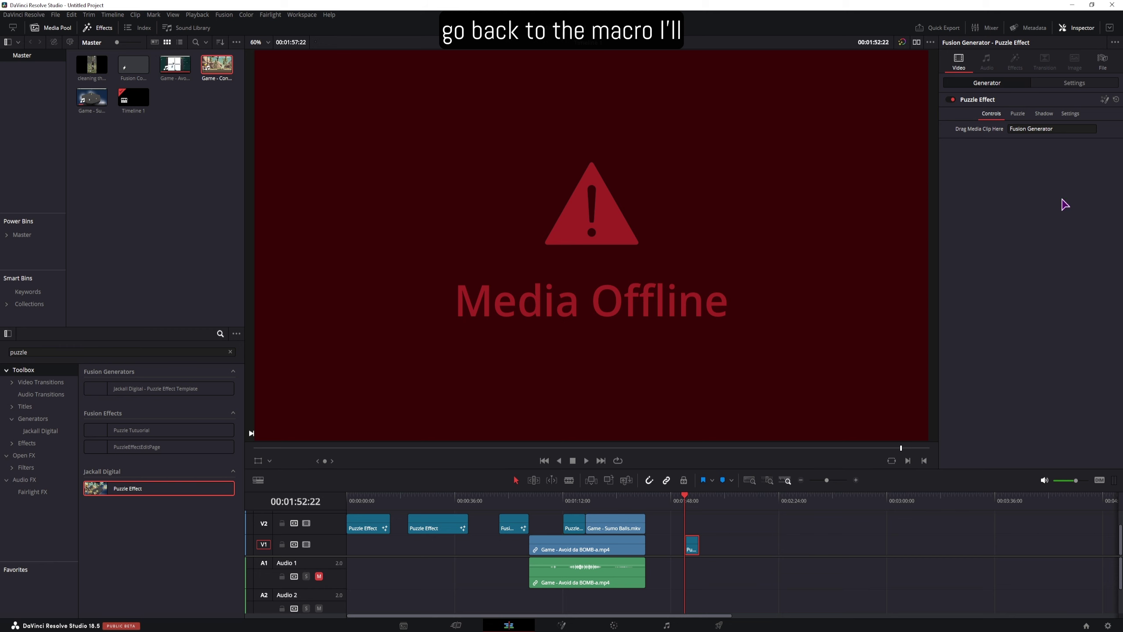
Open the Puzzle Effect in Fusion, start a macro from its Glow1 node and copy the Macros folder path from the save dialog
click(1103, 101)
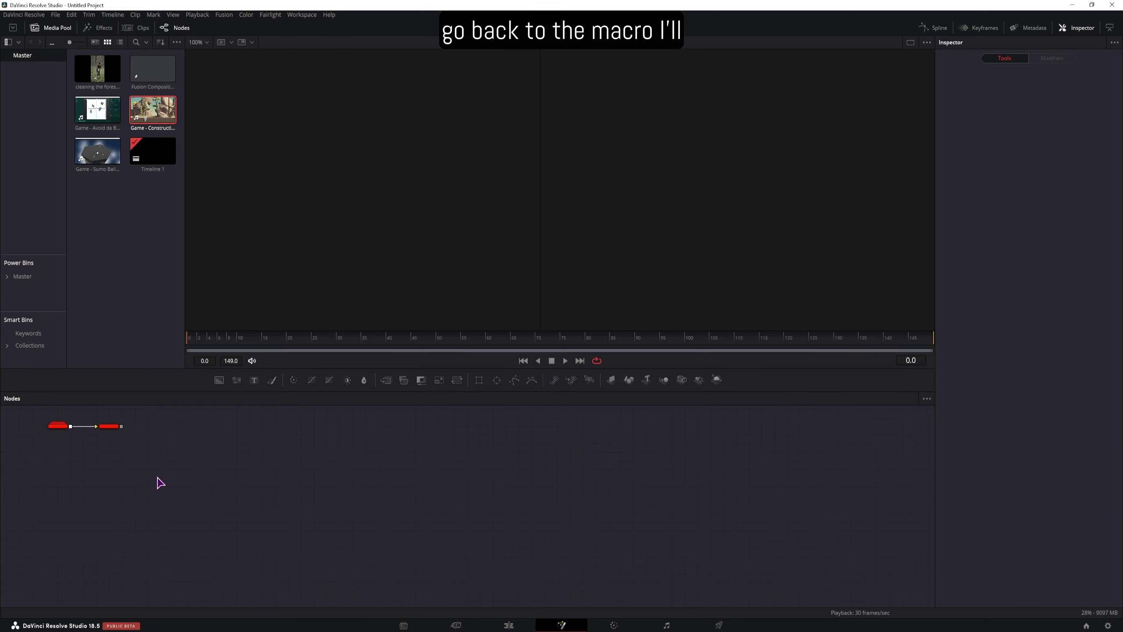
double_click(58, 425)
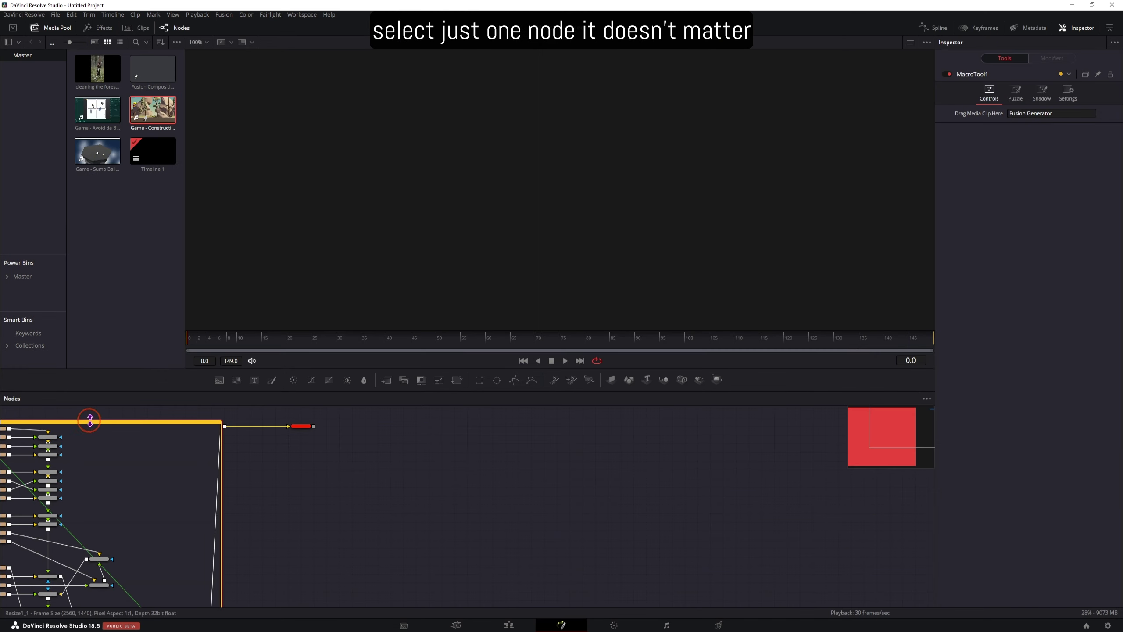
scroll(151, 547, down, 5)
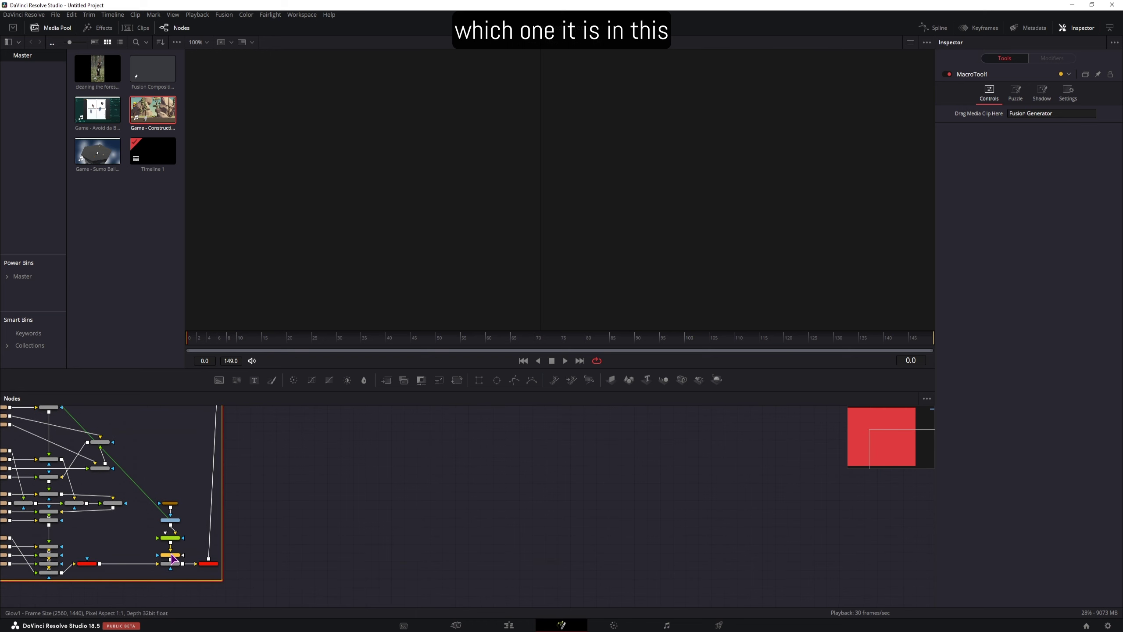
right_click(170, 556)
mouse_move(230, 404)
click(293, 404)
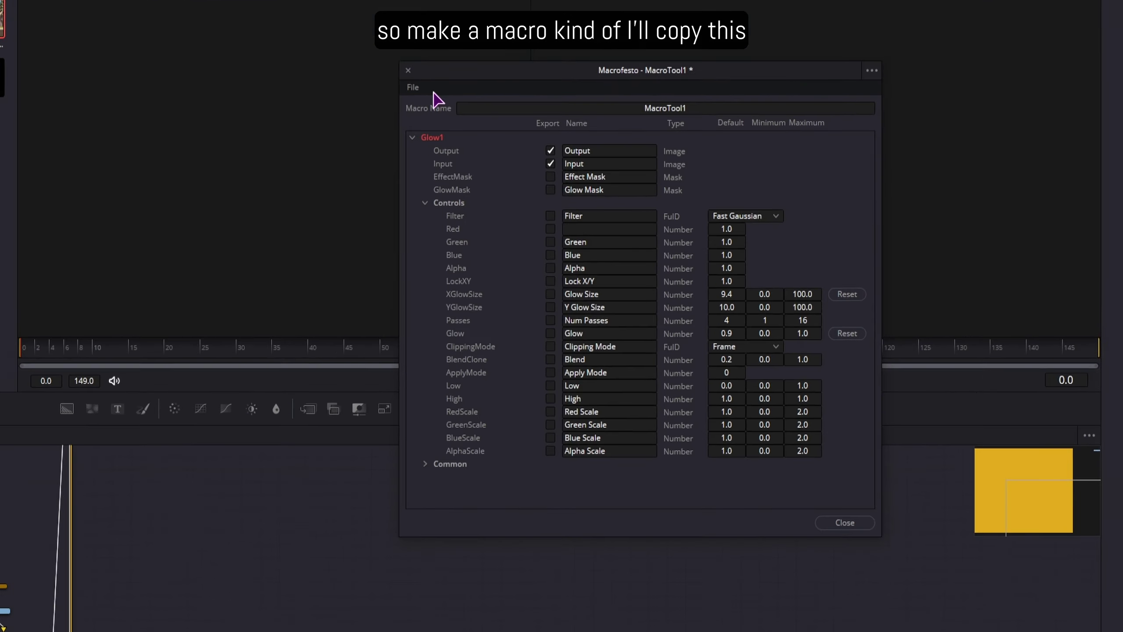
click(458, 157)
click(473, 202)
click(706, 199)
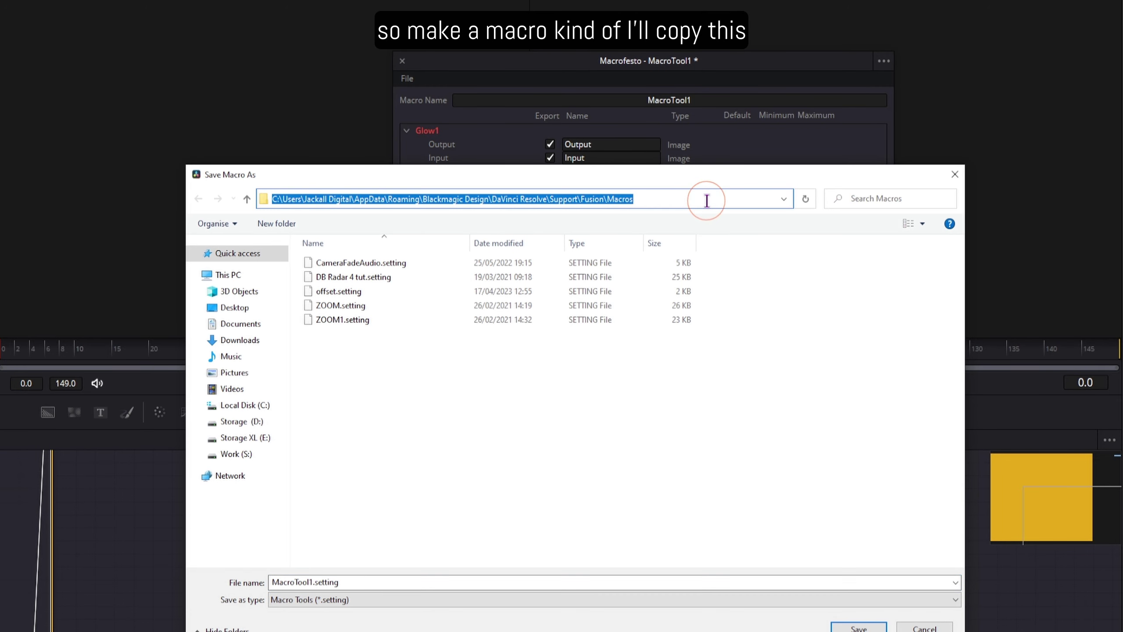
key(ctrl+c)
In File Explorer, go to the copied path and browse from the Fusion folder to Templates > Edit > Effects
key(alt+Tab)
click(570, 175)
key(ctrl+v)
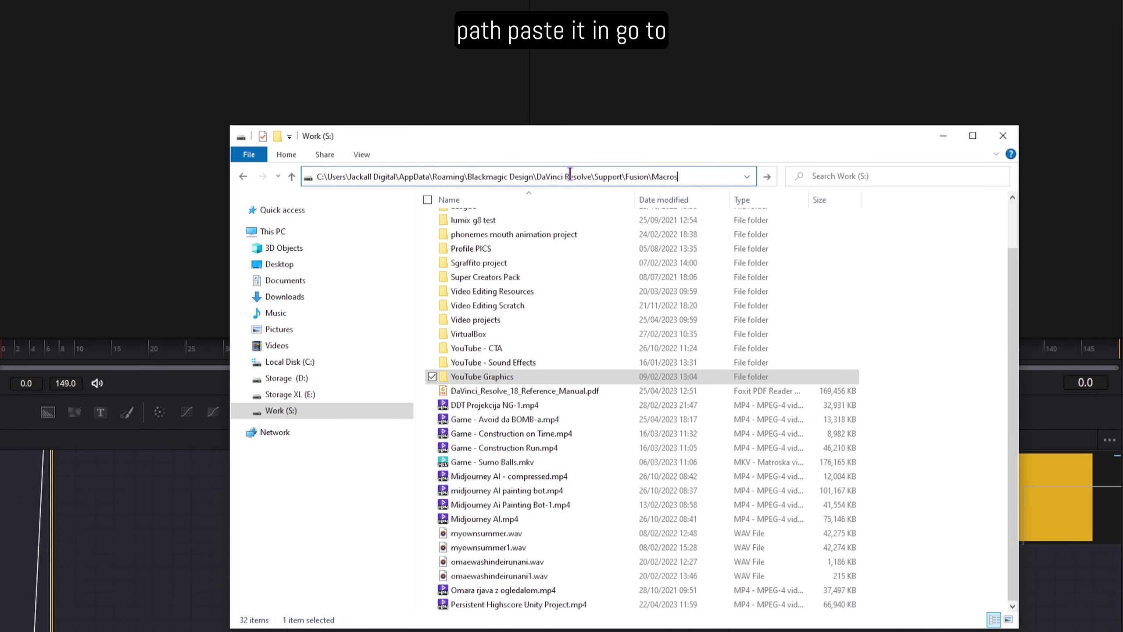
key(Return)
click(624, 175)
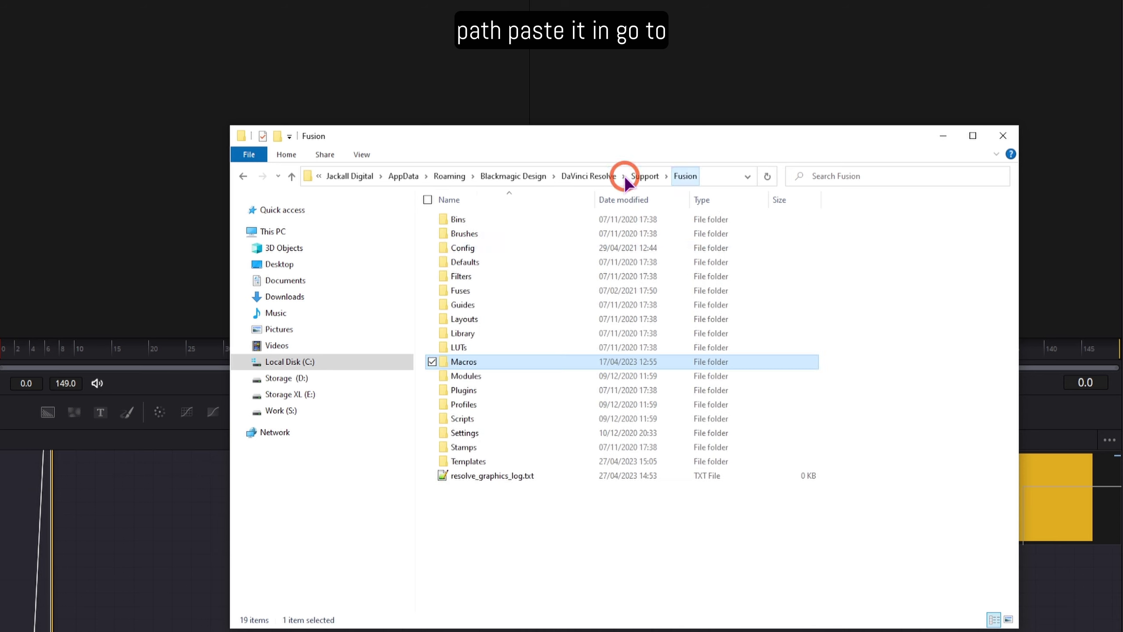
double_click(479, 446)
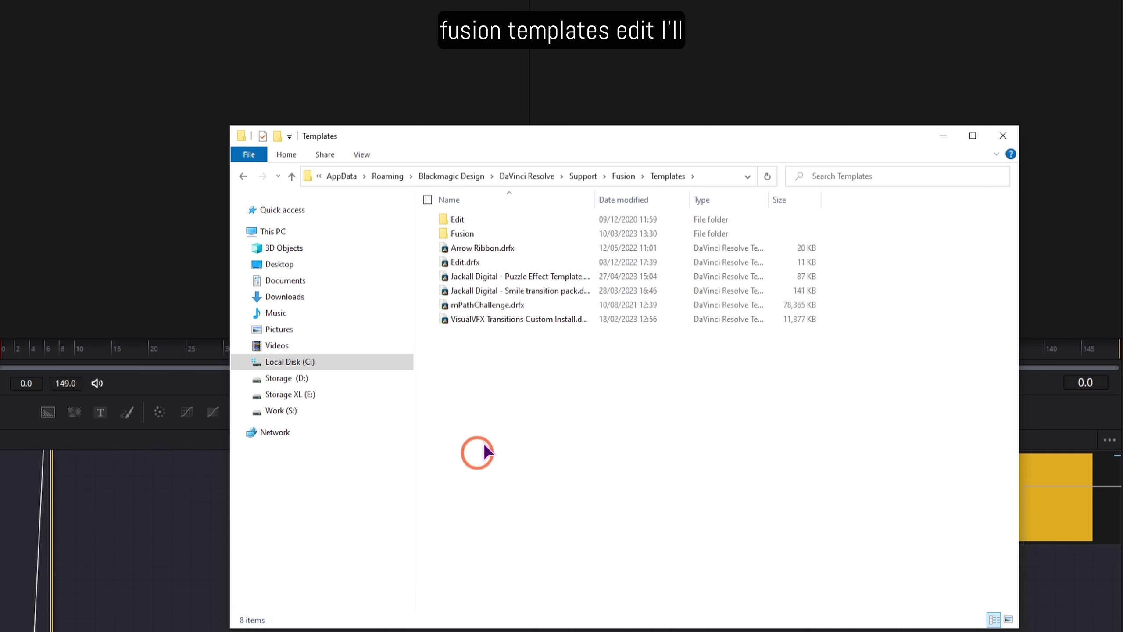
double_click(490, 218)
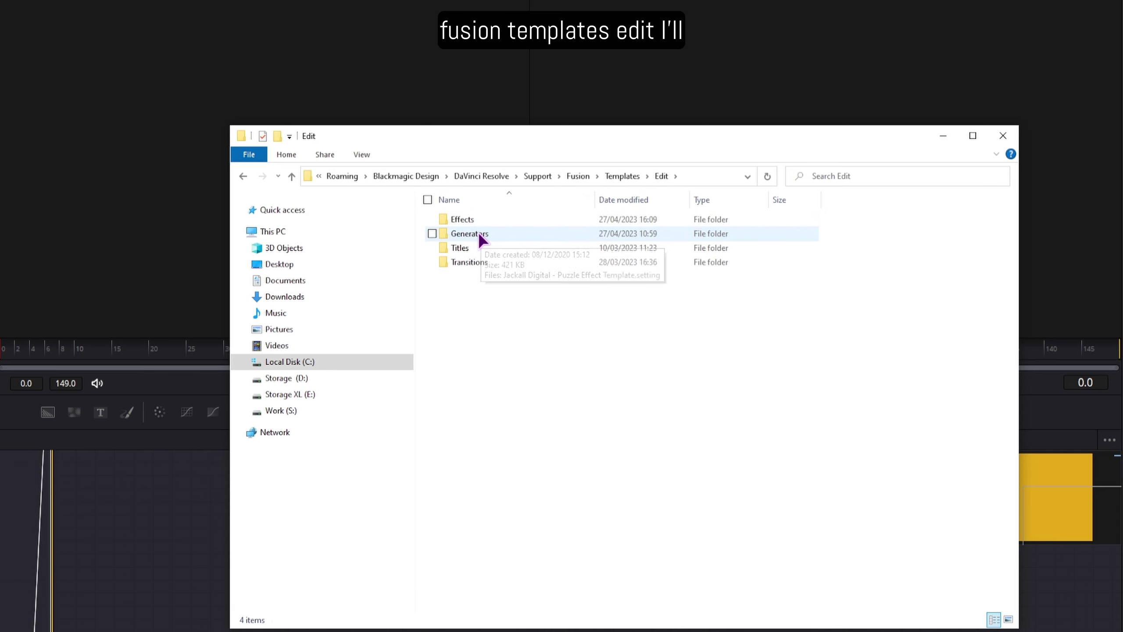
double_click(478, 219)
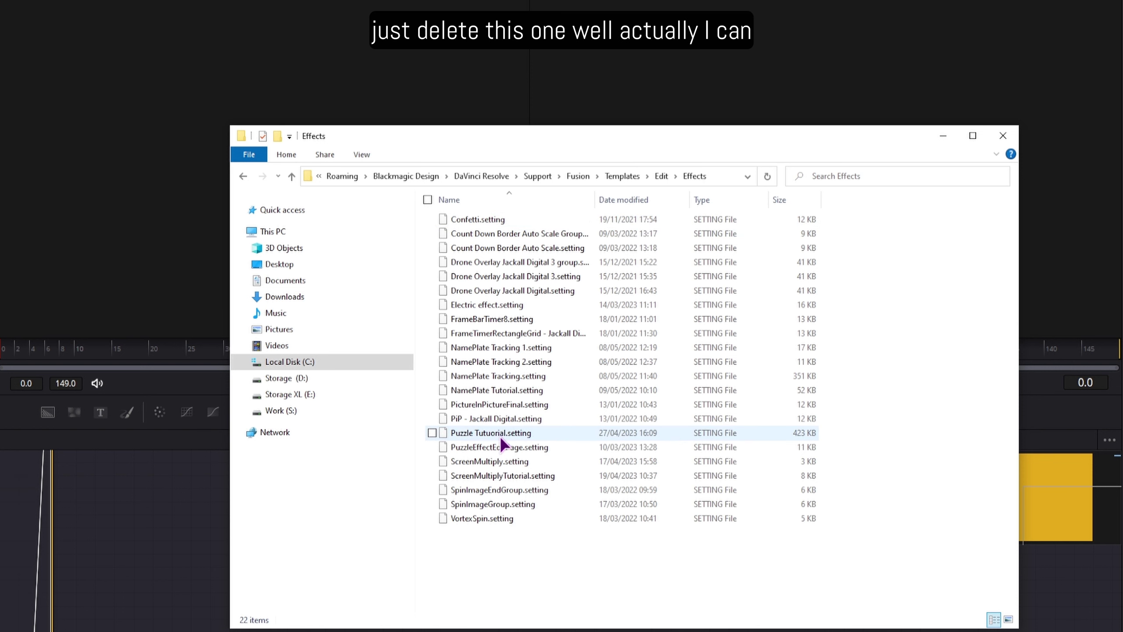
Move Puzzle Tutuorial.setting from the Effects folder to the Generators folder
click(525, 433)
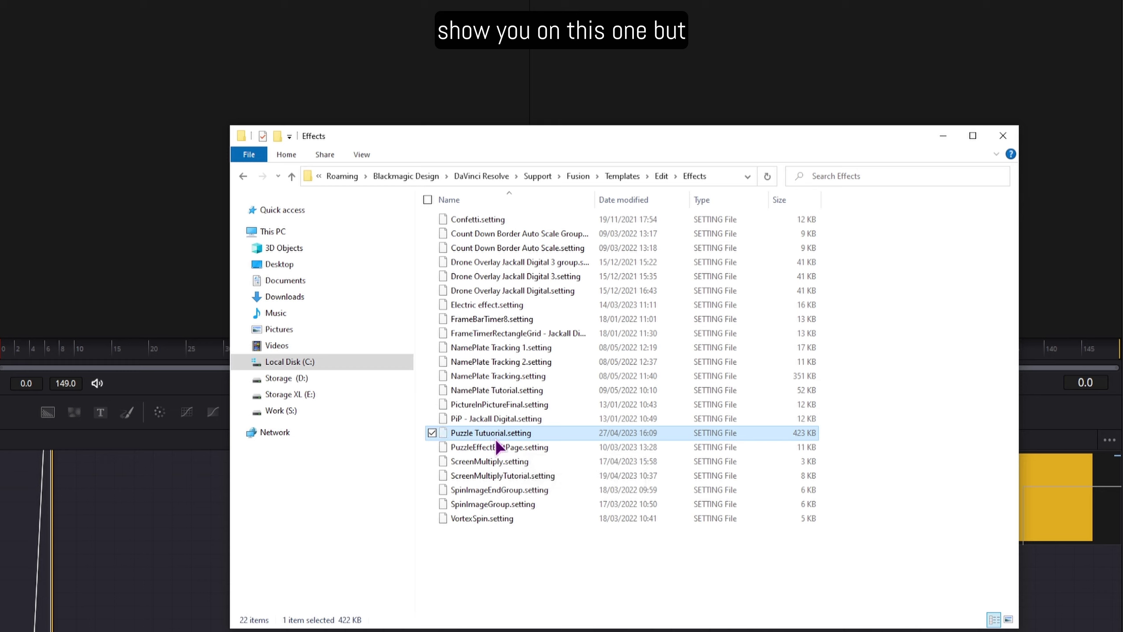
key(alt+Left)
double_click(486, 234)
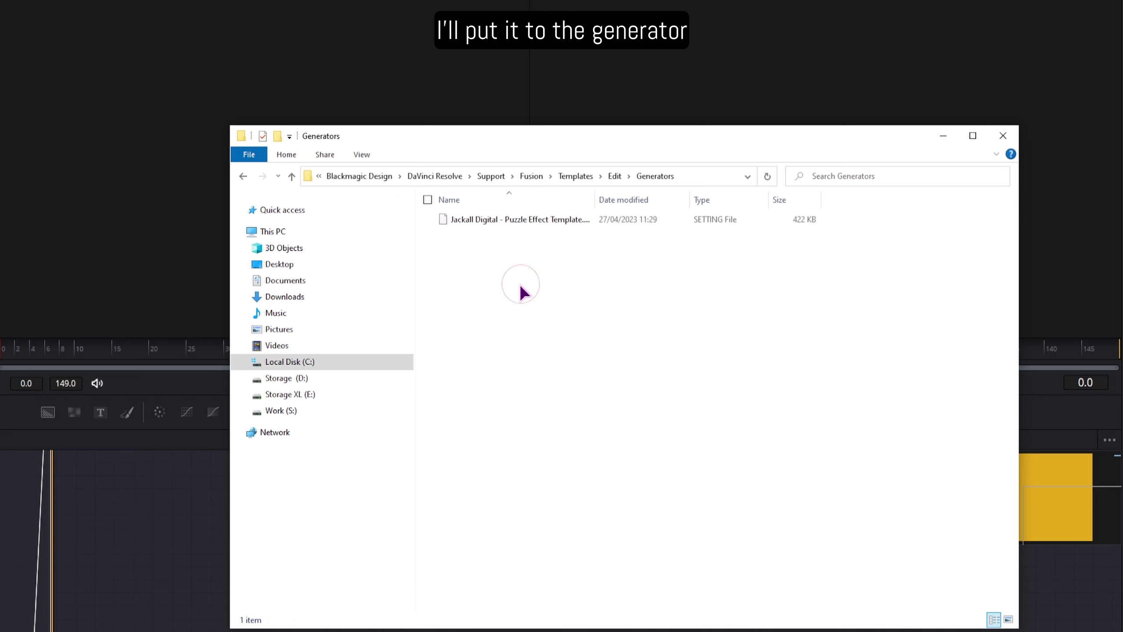
key(ctrl+v)
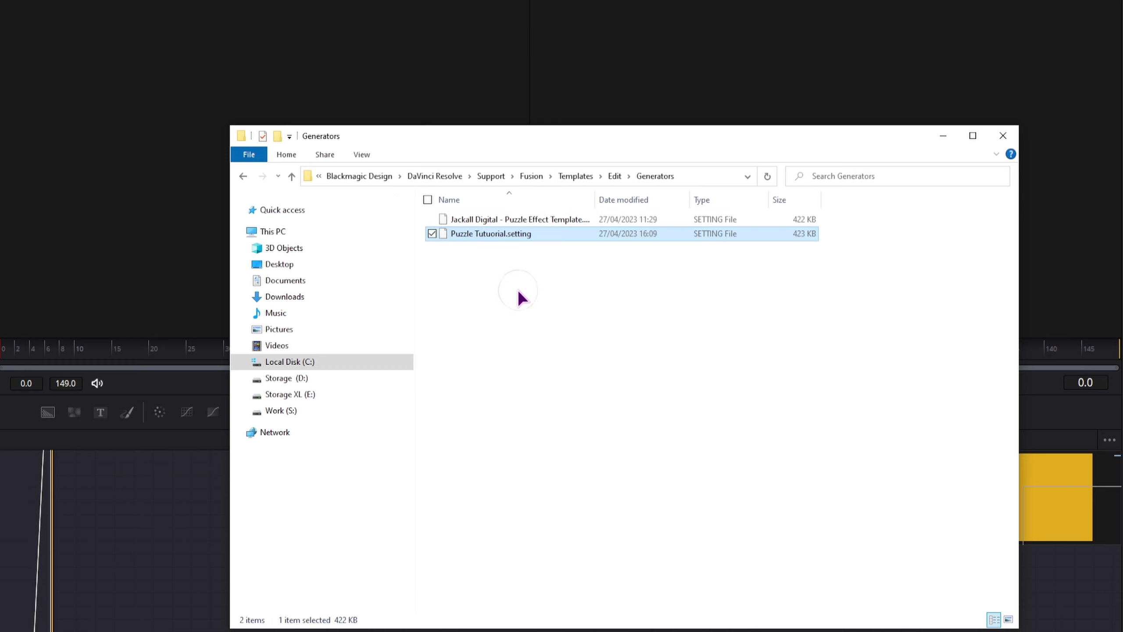
Open Puzzle Tutuorial.setting in Notepad++, then narrow its window and place it over the middle of the screen
right_click(490, 231)
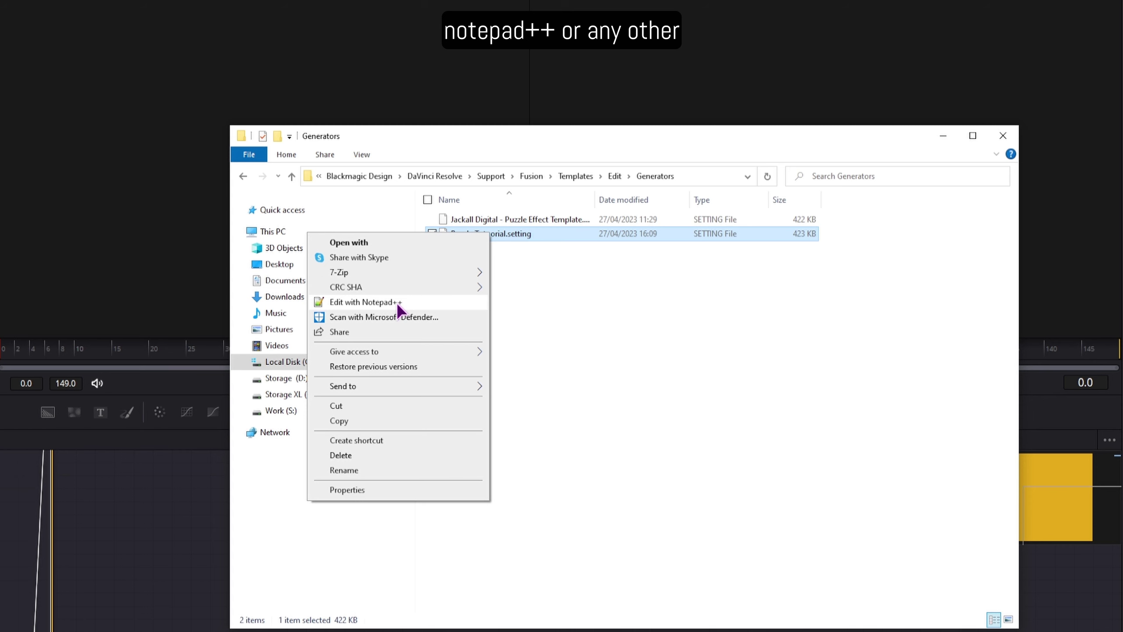
click(397, 302)
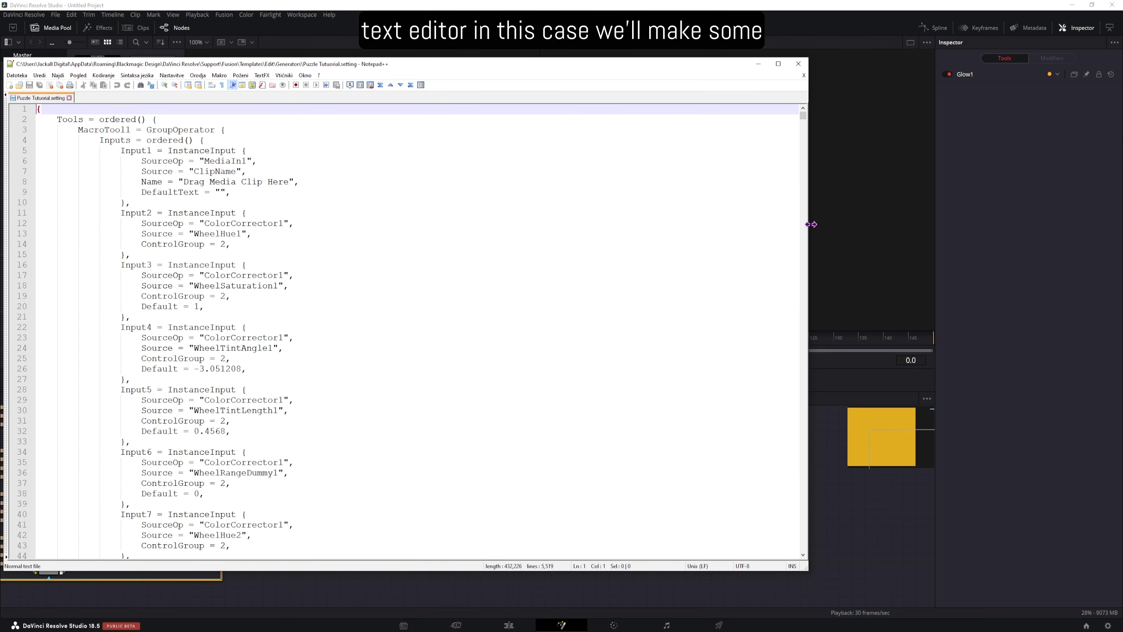
drag(811, 224, 512, 231)
drag(411, 67, 698, 62)
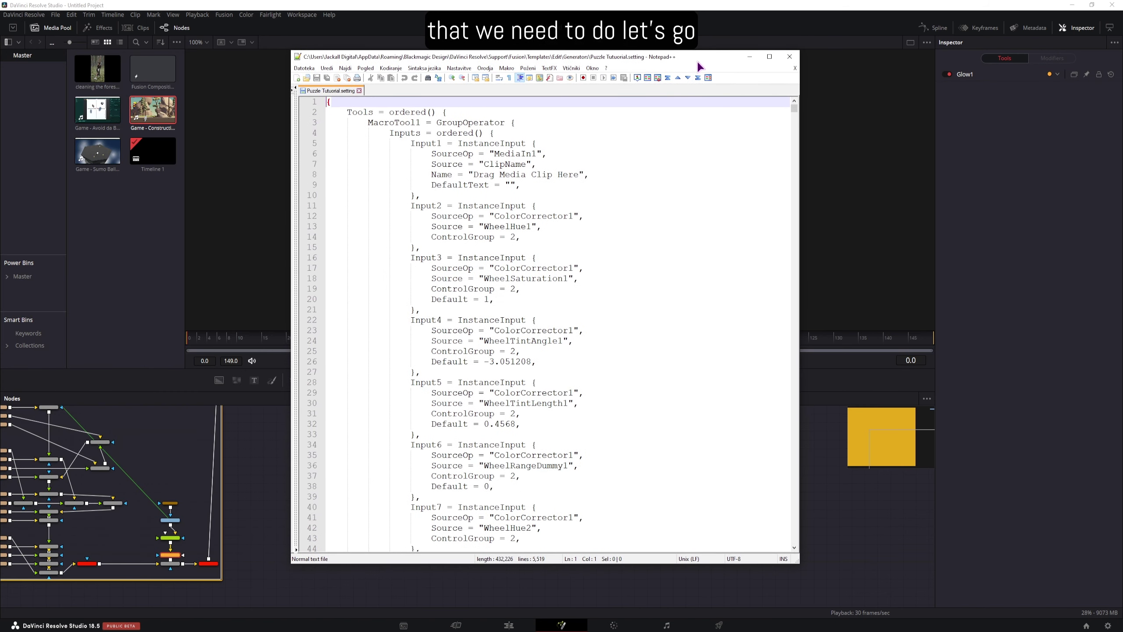
On DaVinci Resolve's Edit page, place the Puzzle Tutuorial generator on V1 in place of the Puzzle Effect clip at the playhead
click(508, 625)
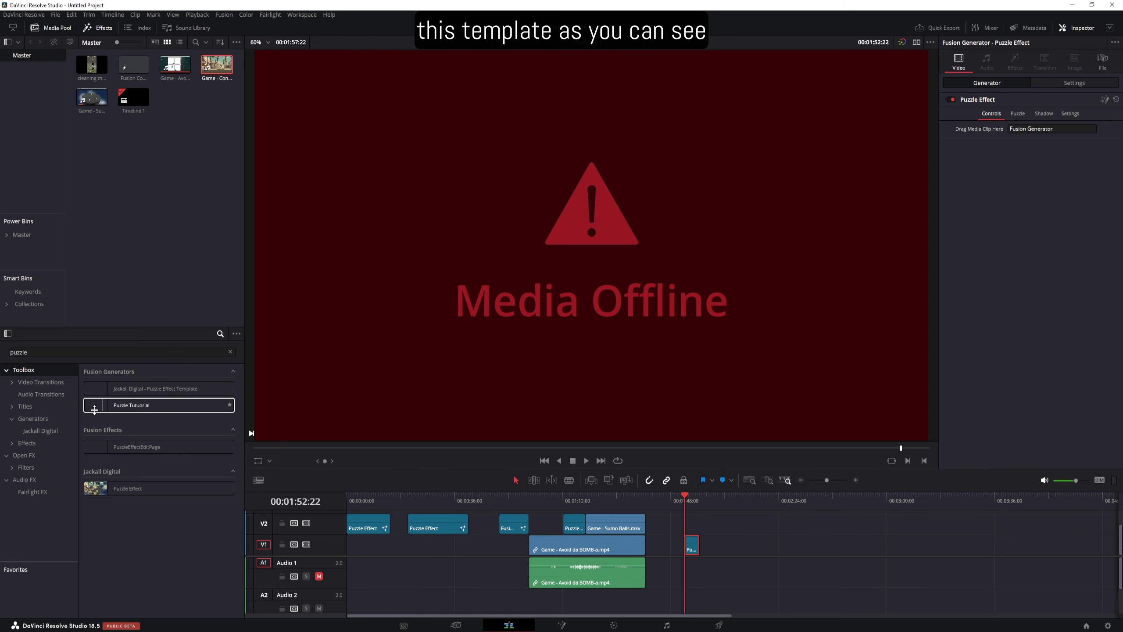
drag(94, 409, 761, 548)
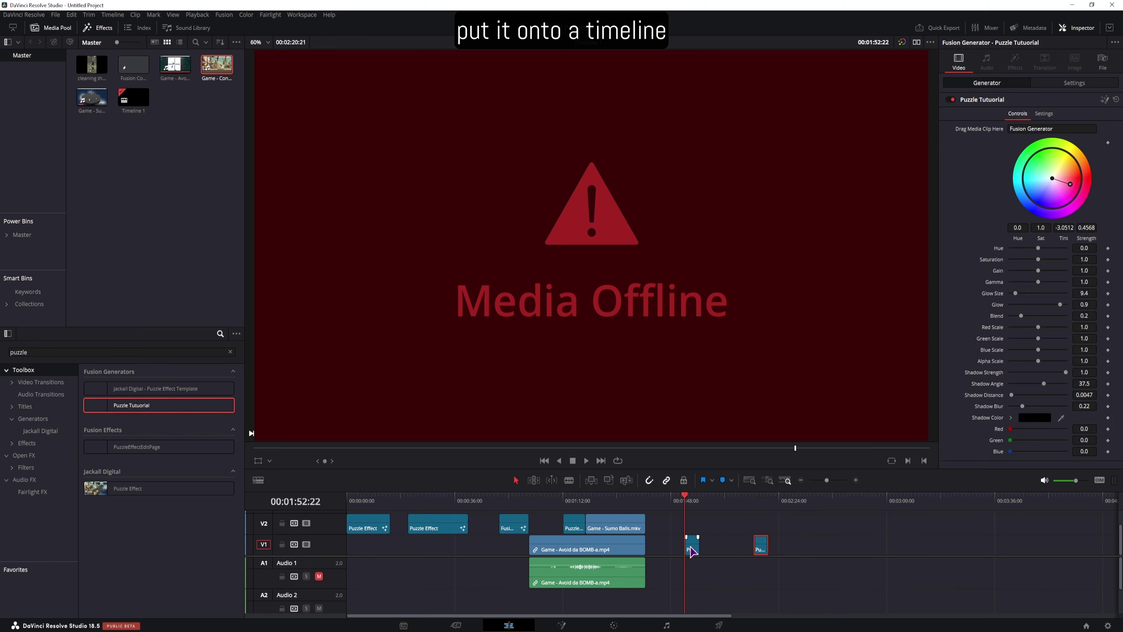
drag(691, 551, 691, 550)
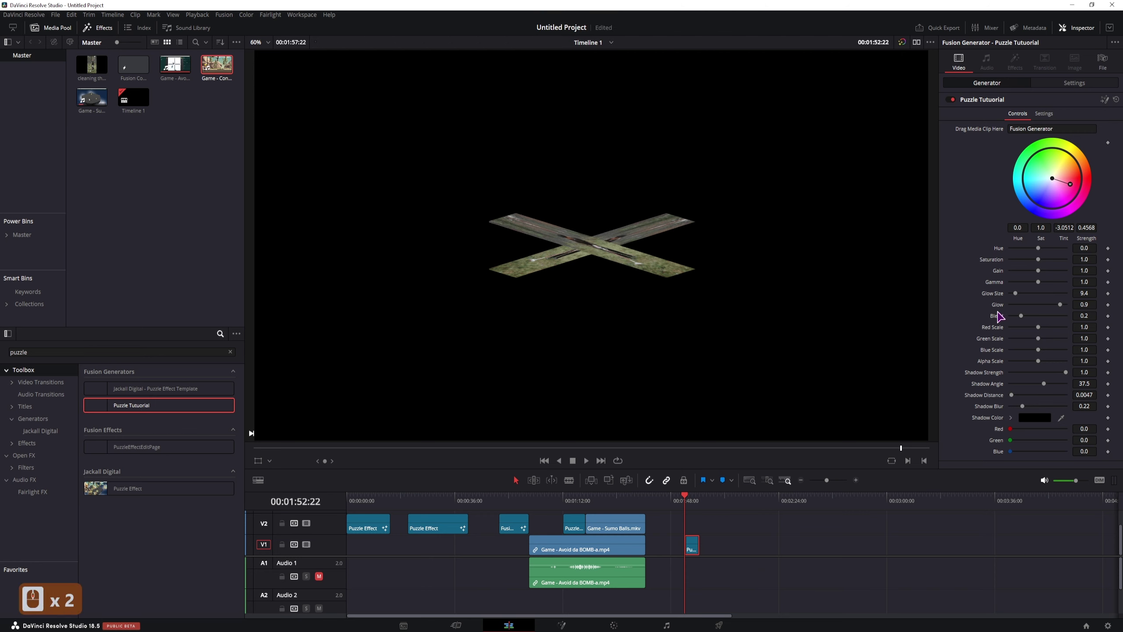
Assign cleaning the forest.mp4 as the generator's media clip and preview the effect at 00:01:54:02
drag(92, 65, 1020, 129)
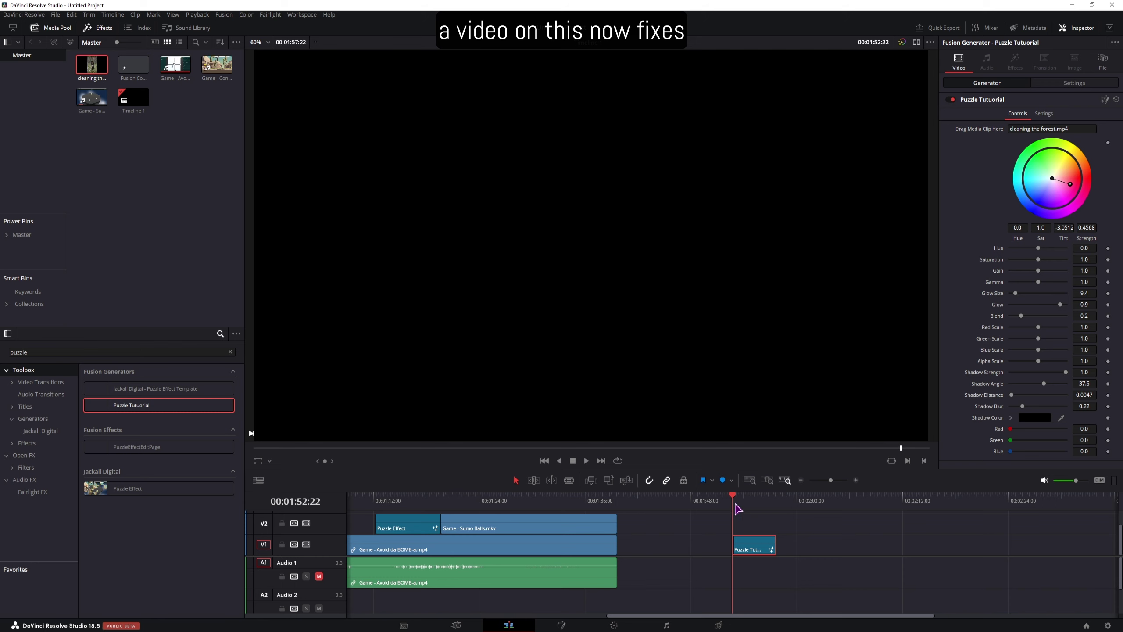
drag(735, 504, 744, 504)
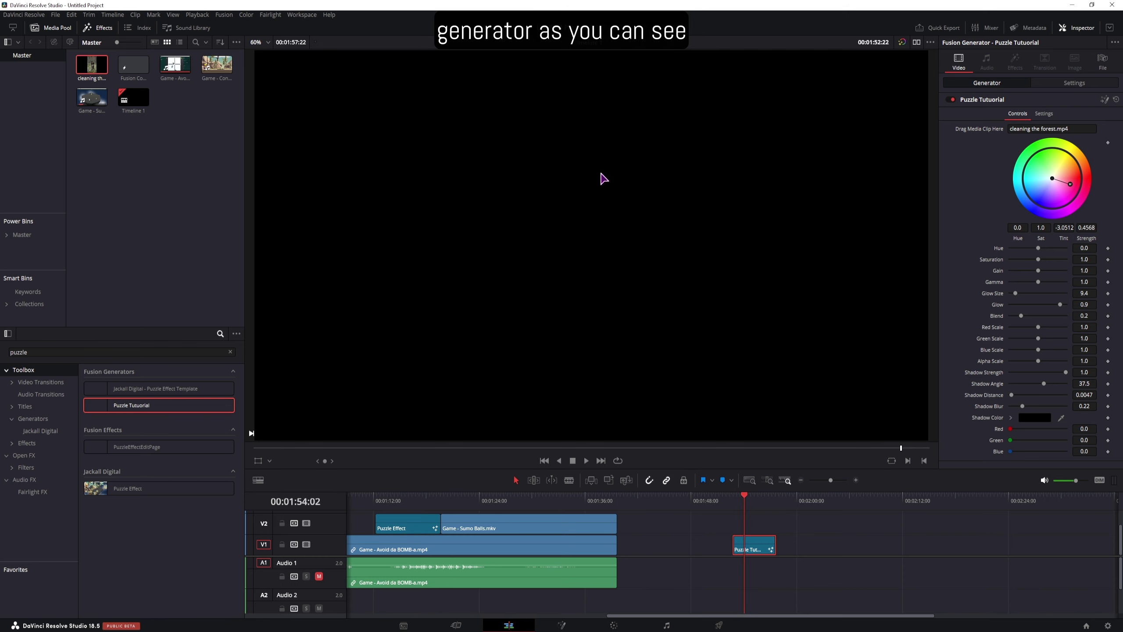
ctrl+scroll(795, 255, down, 1)
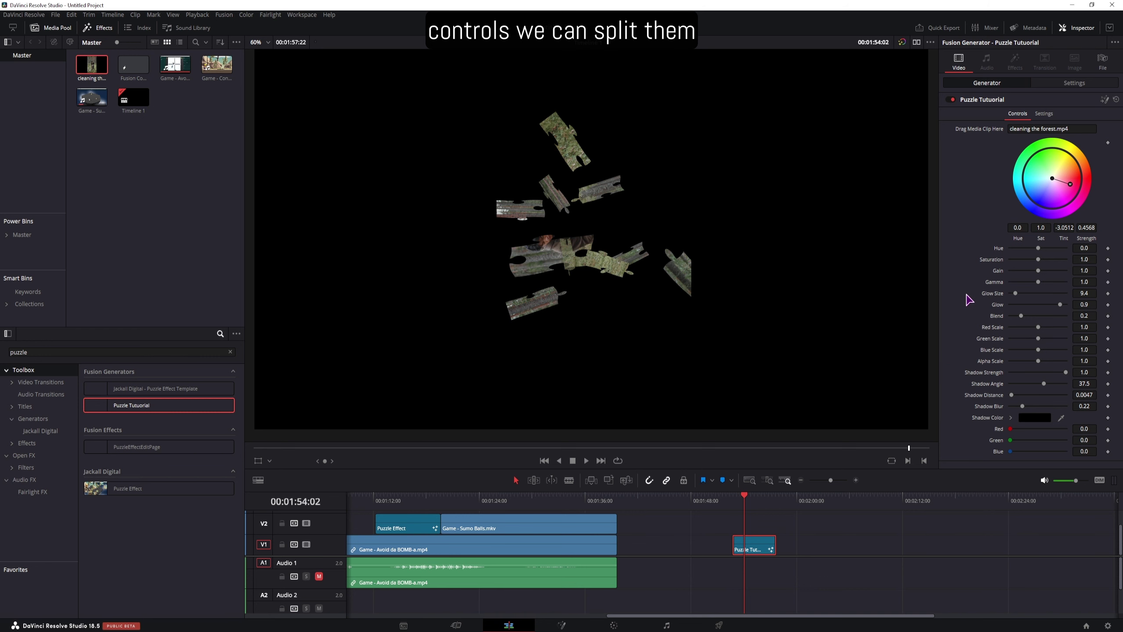
In Notepad++, add the line Page = "Puzzle", below the ControlGroup line of the Input2 block
key(alt+Tab)
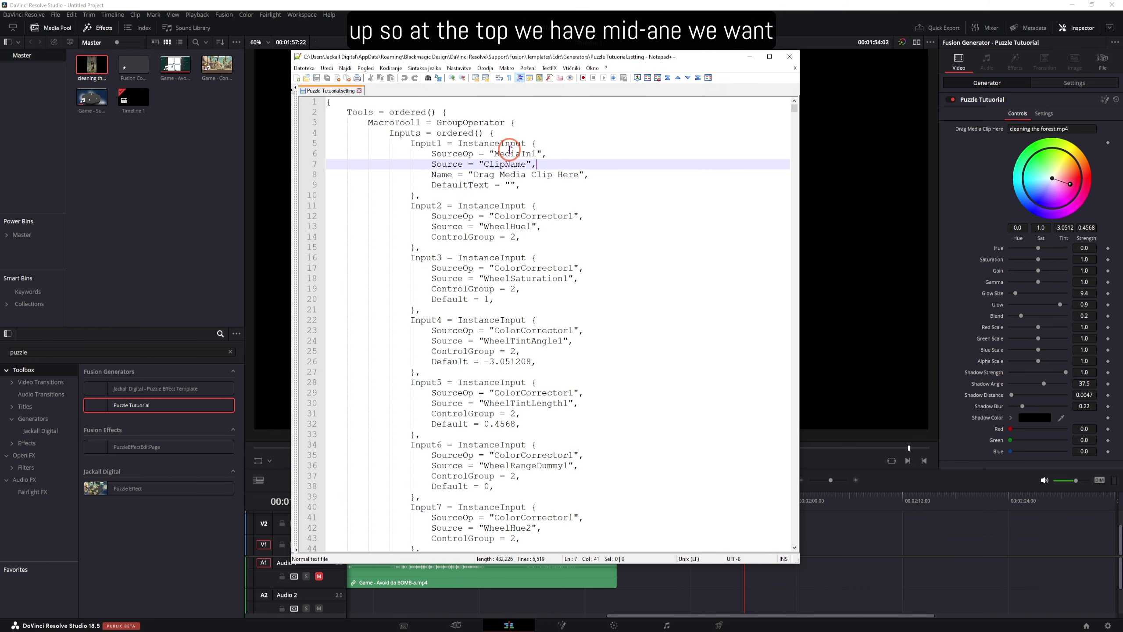
click(550, 153)
click(583, 194)
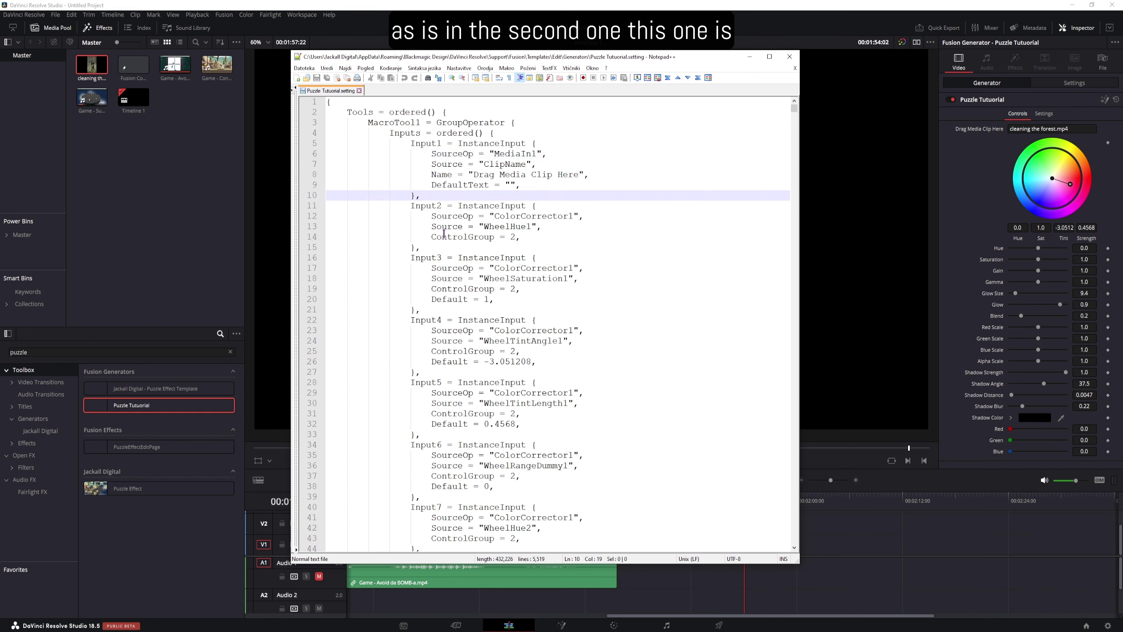
click(528, 238)
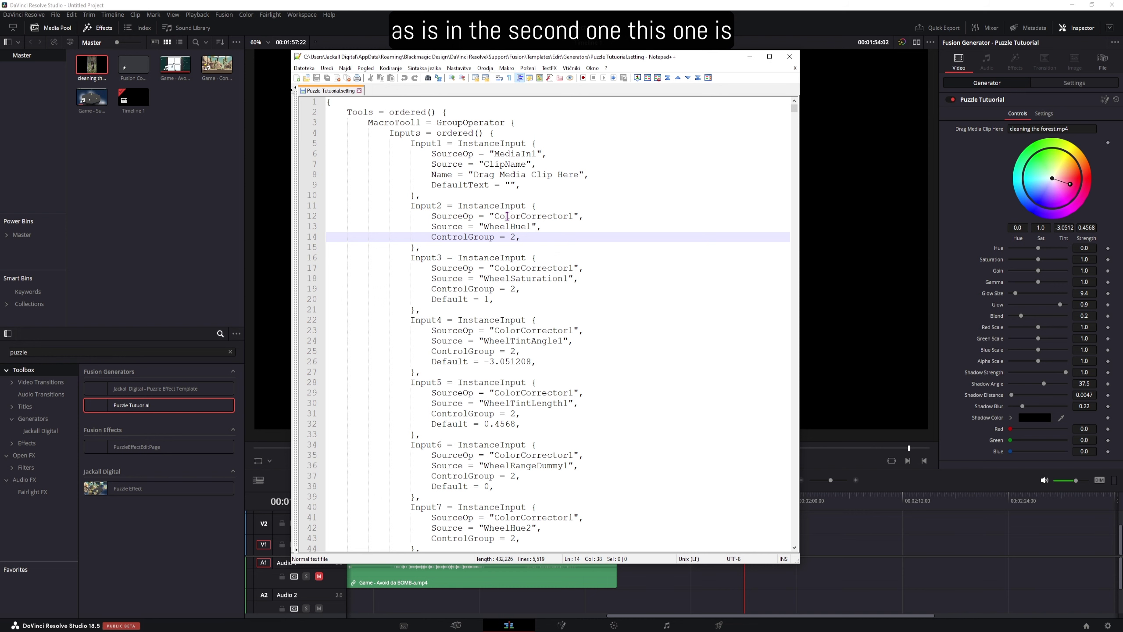
click(507, 216)
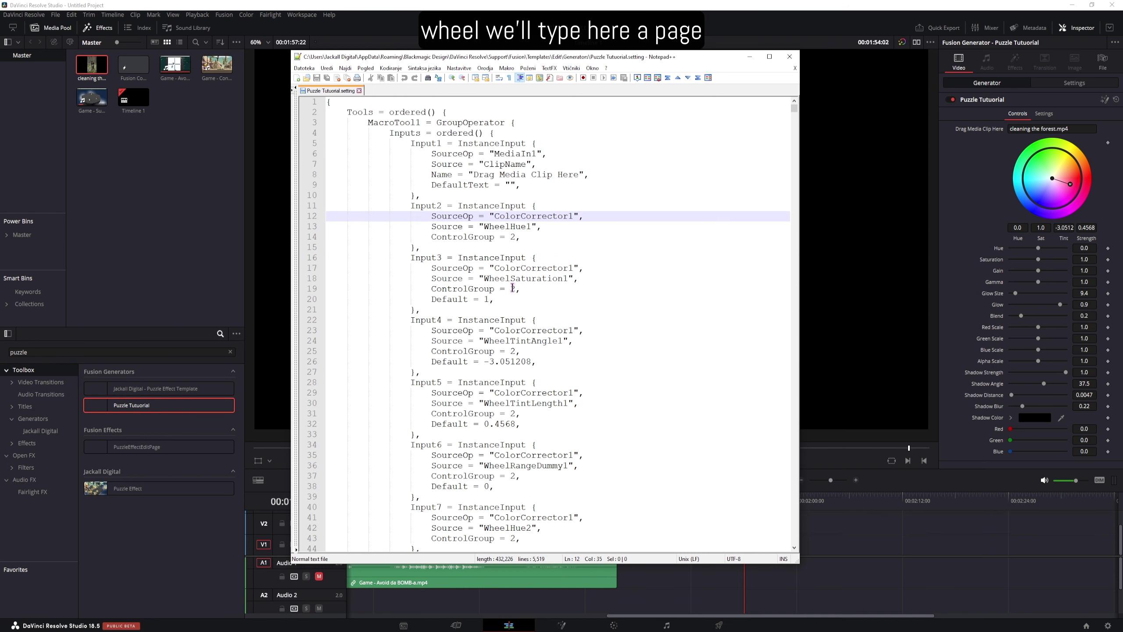
click(523, 238)
key(Return)
text(Page = "")
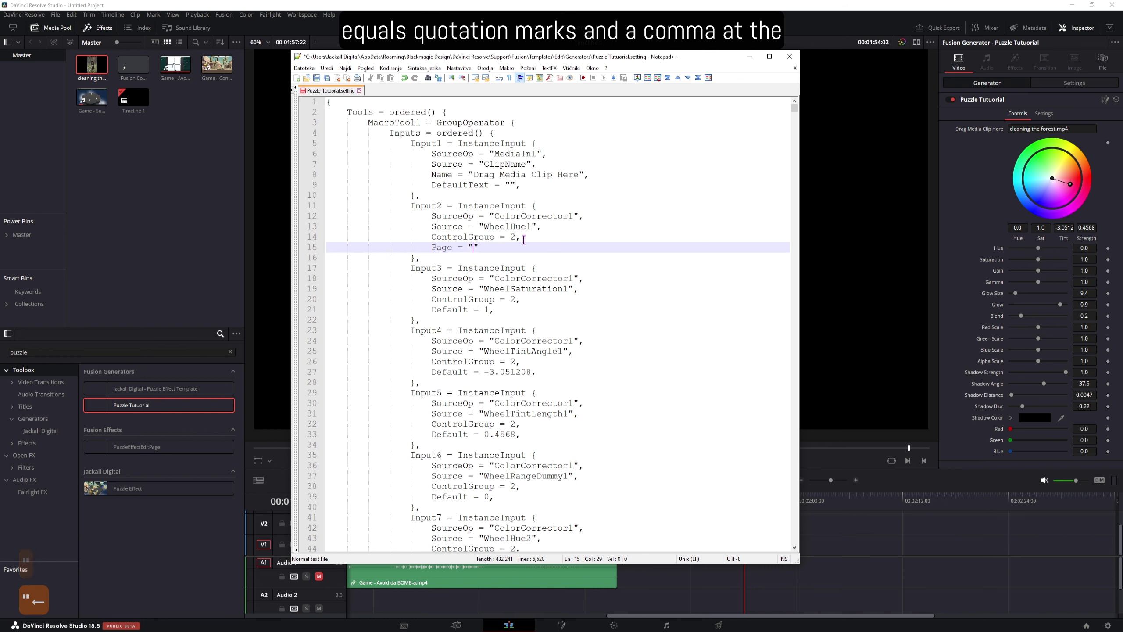
text(;)
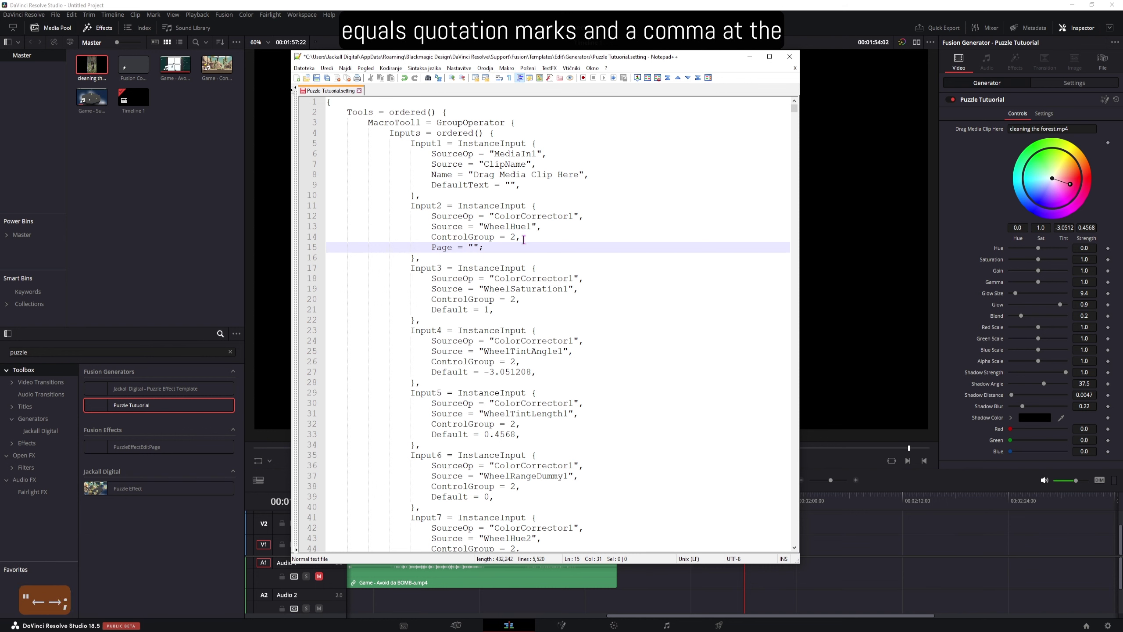
key(BackSpace)
text(,)
click(474, 247)
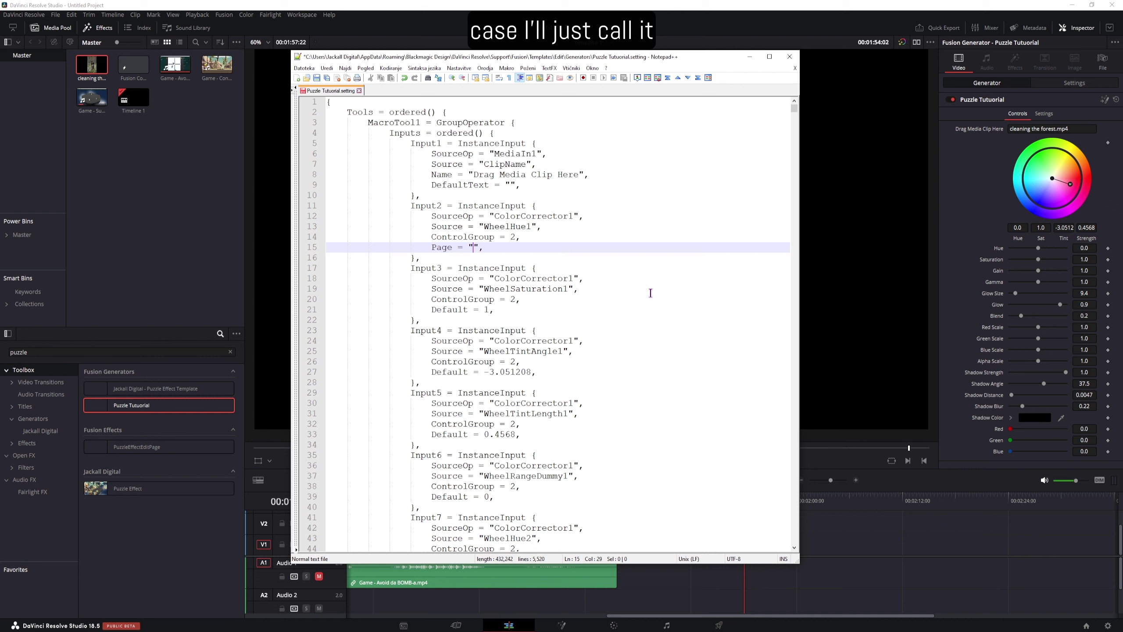
text(Puzzle)
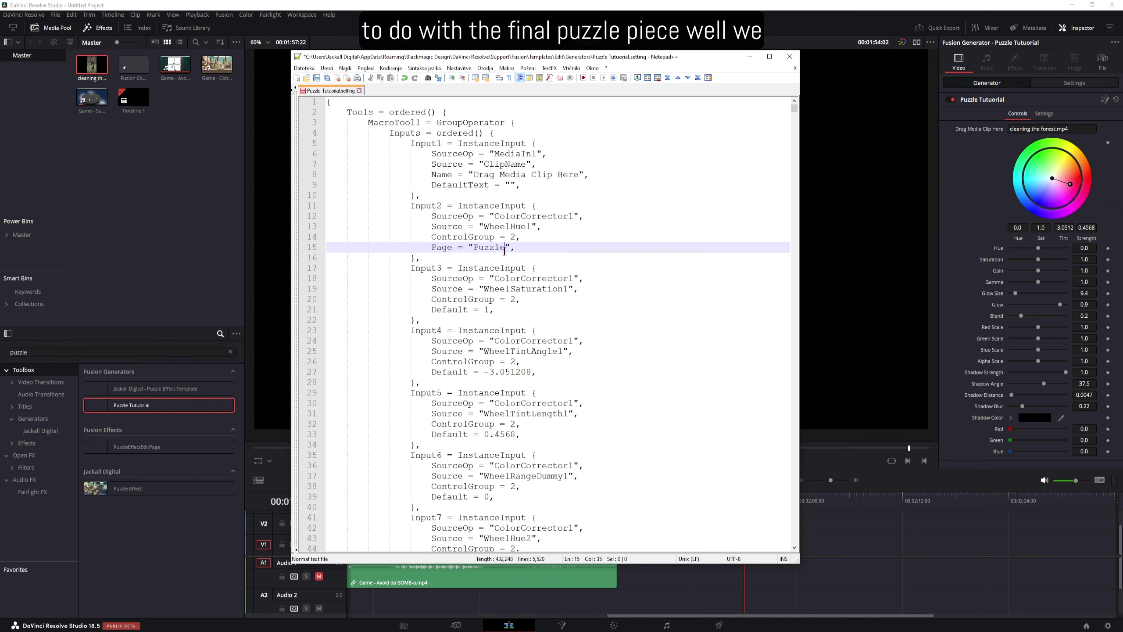
Save the edited Puzzle Tutuorial.setting file and return to DaVinci Resolve
scroll(505, 252, down, 1)
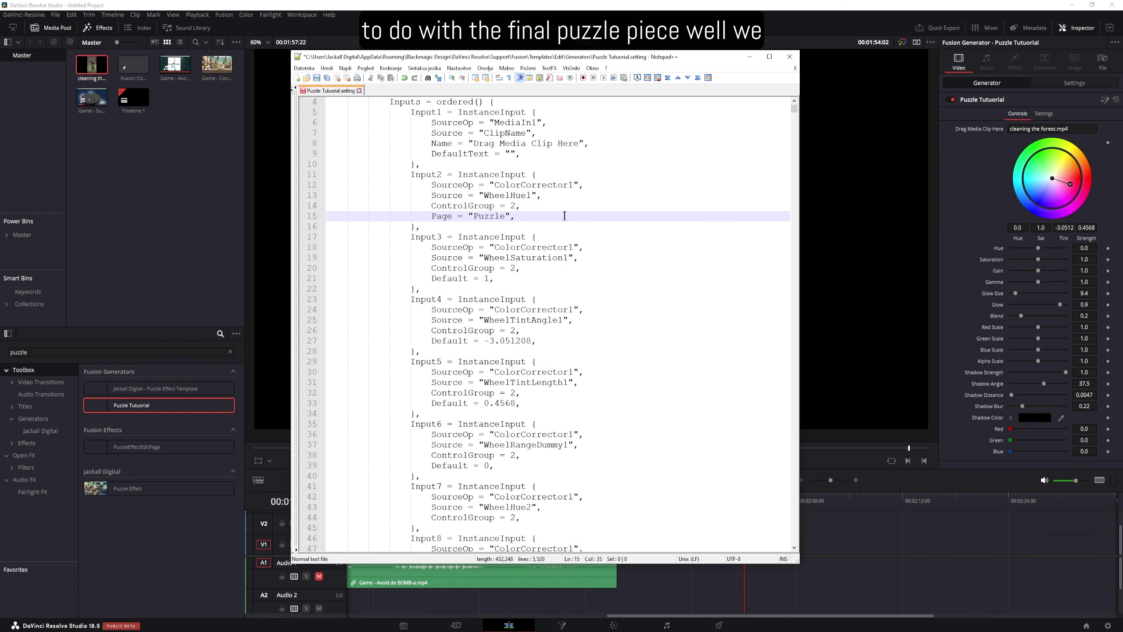
key(ctrl+s)
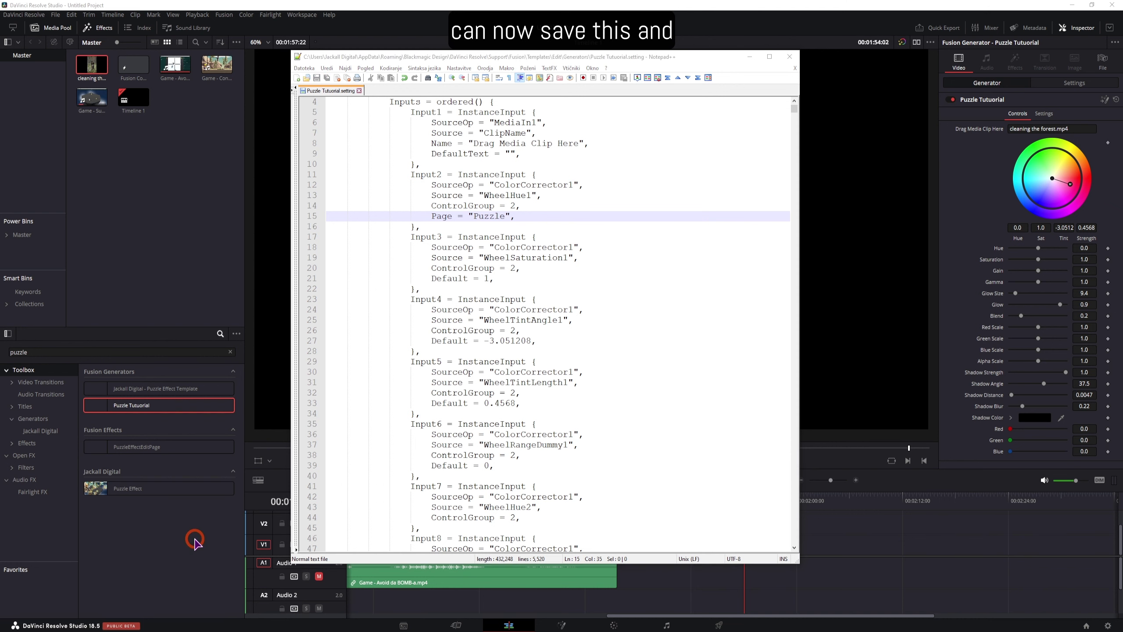
click(198, 536)
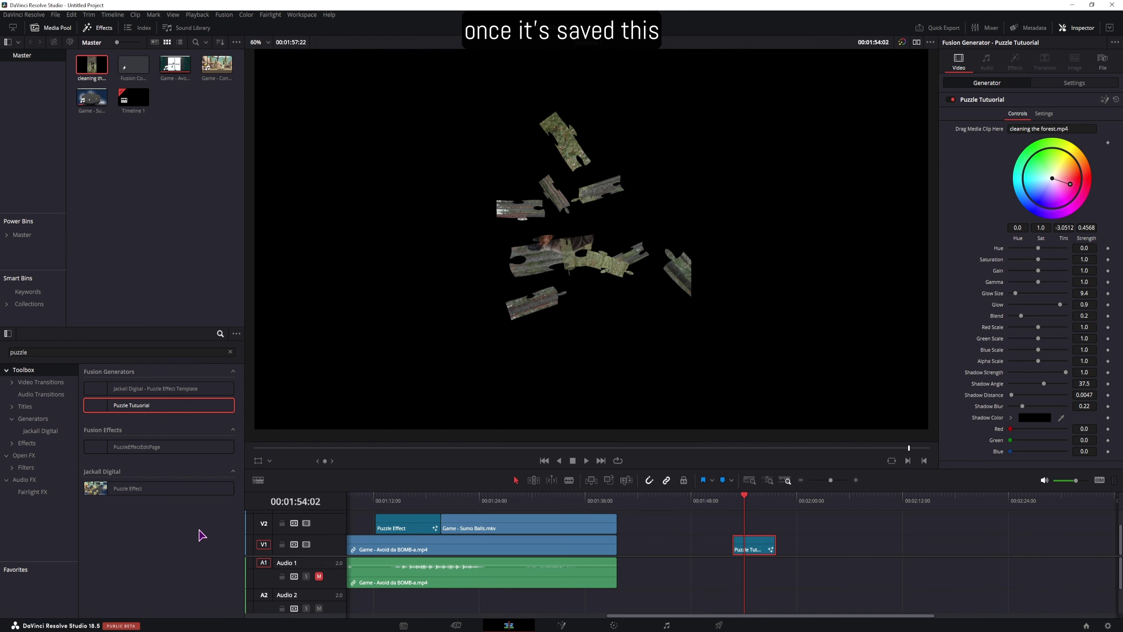
Place a fresh copy of the Puzzle Tutuorial generator on V1 after the existing one and select it to show its controls
click(108, 406)
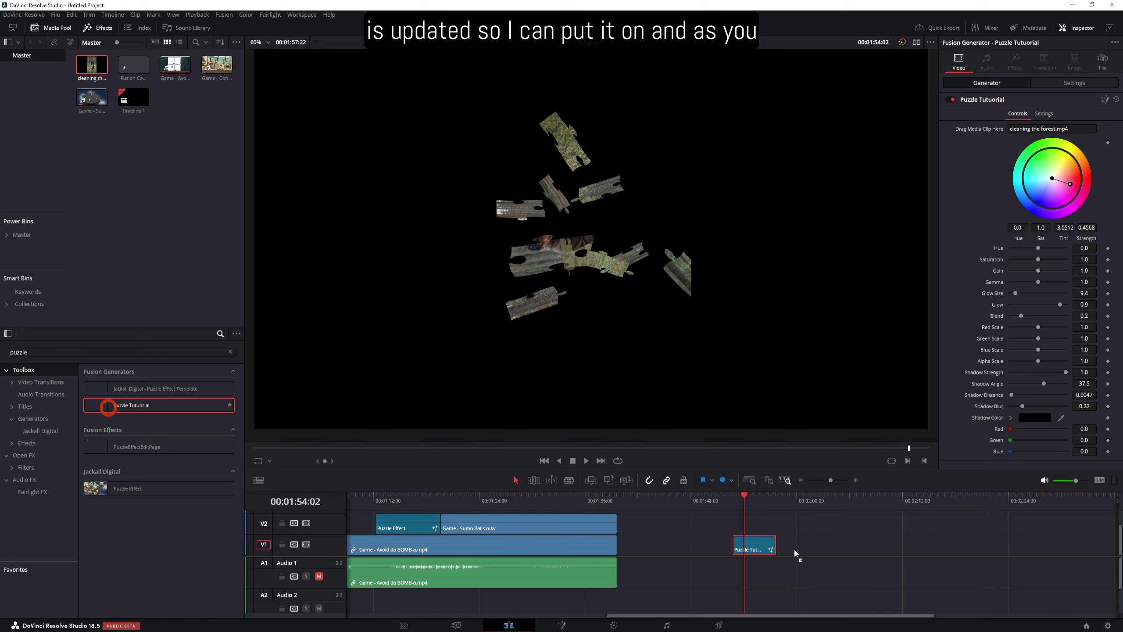
drag(794, 549, 808, 548)
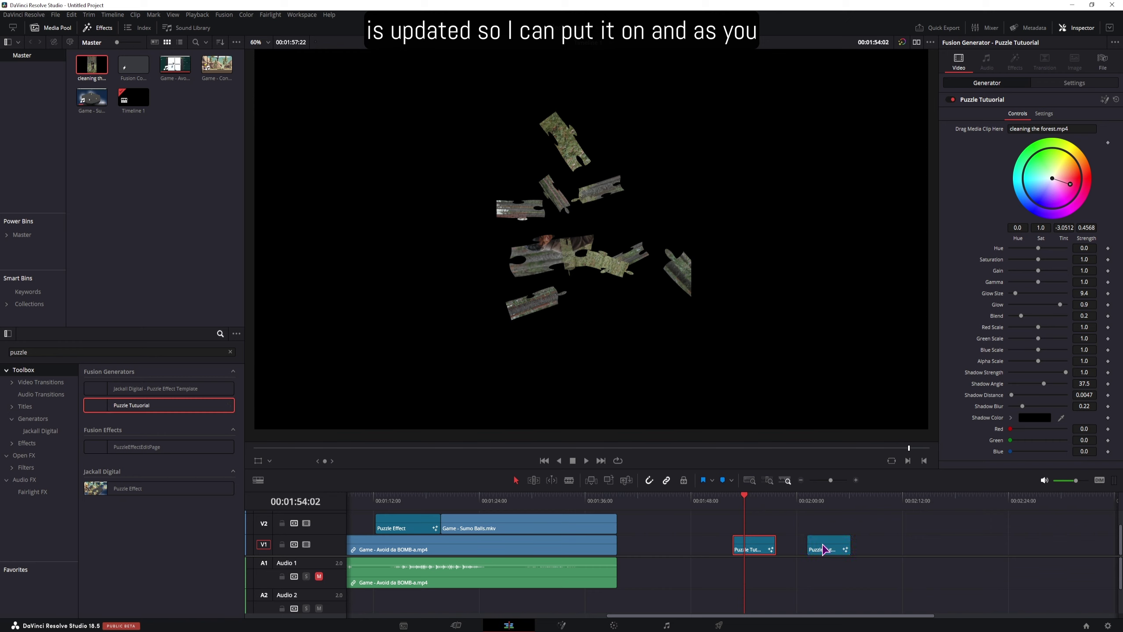
click(825, 548)
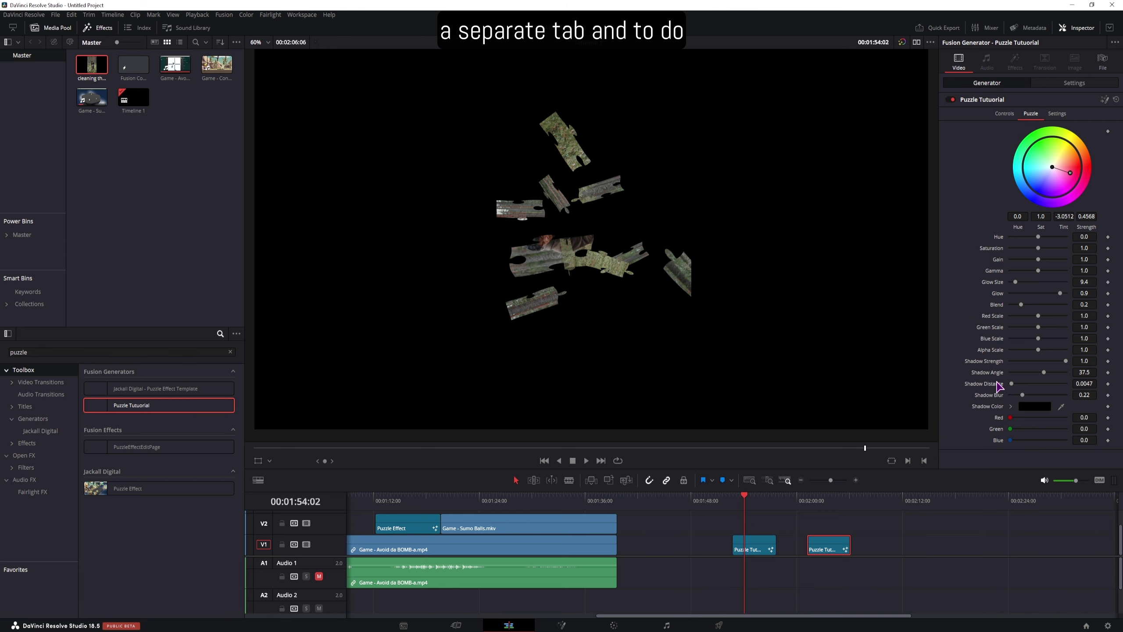
In Notepad++, add the line Page = "Shadow", below the Default line of the Input30 block and save the settings file
key(alt+Tab)
scroll(507, 305, down, 9)
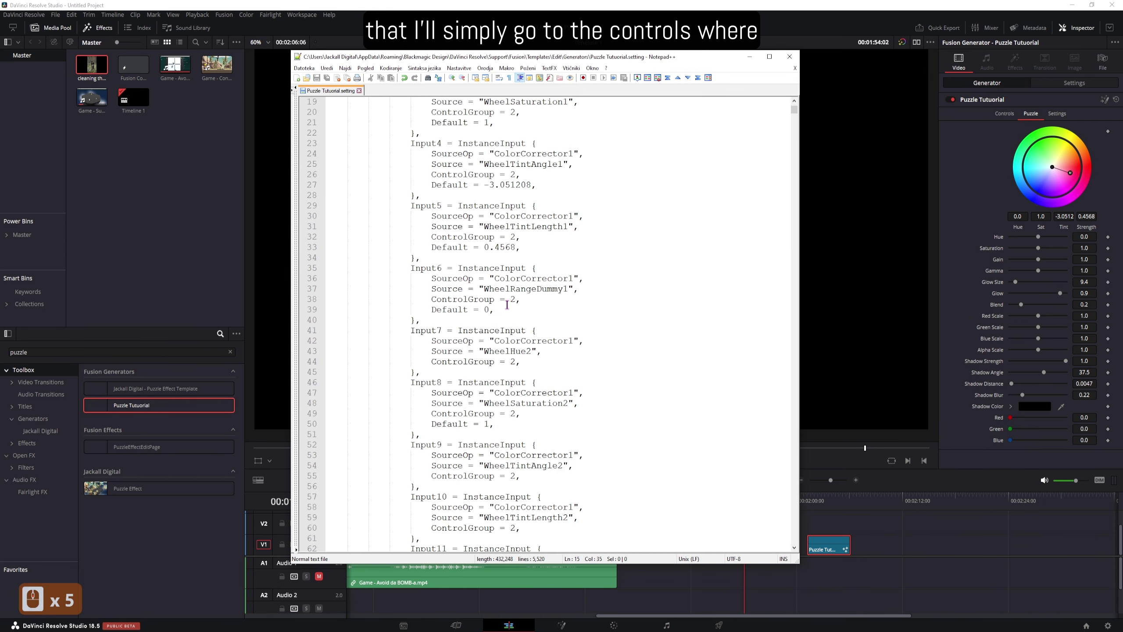
scroll(548, 380, down, 11)
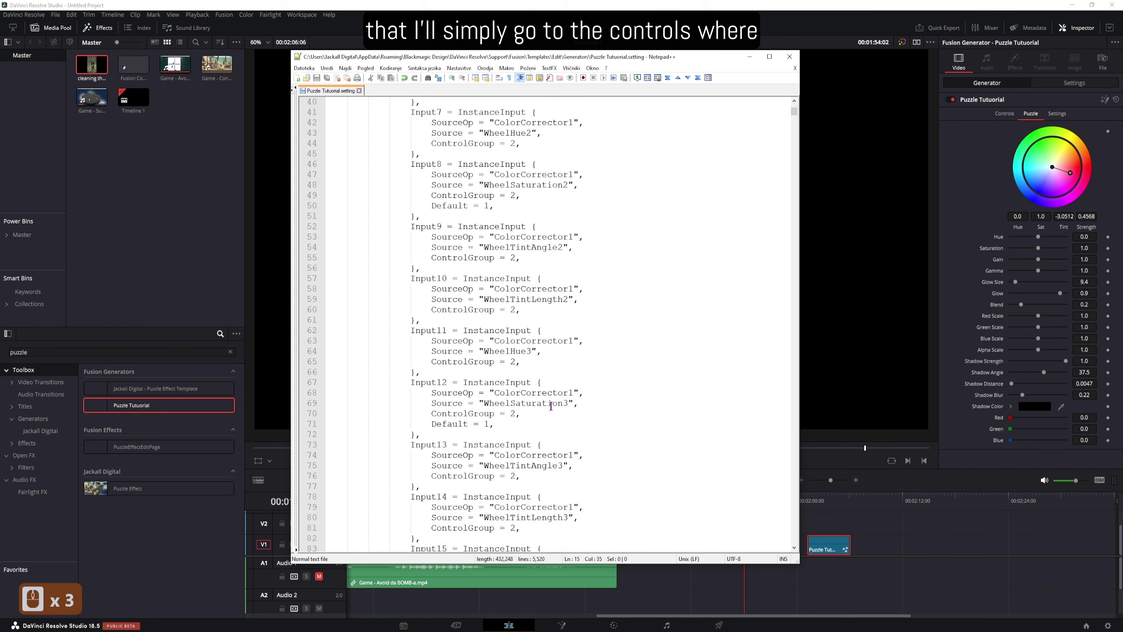
scroll(486, 371, down, 20)
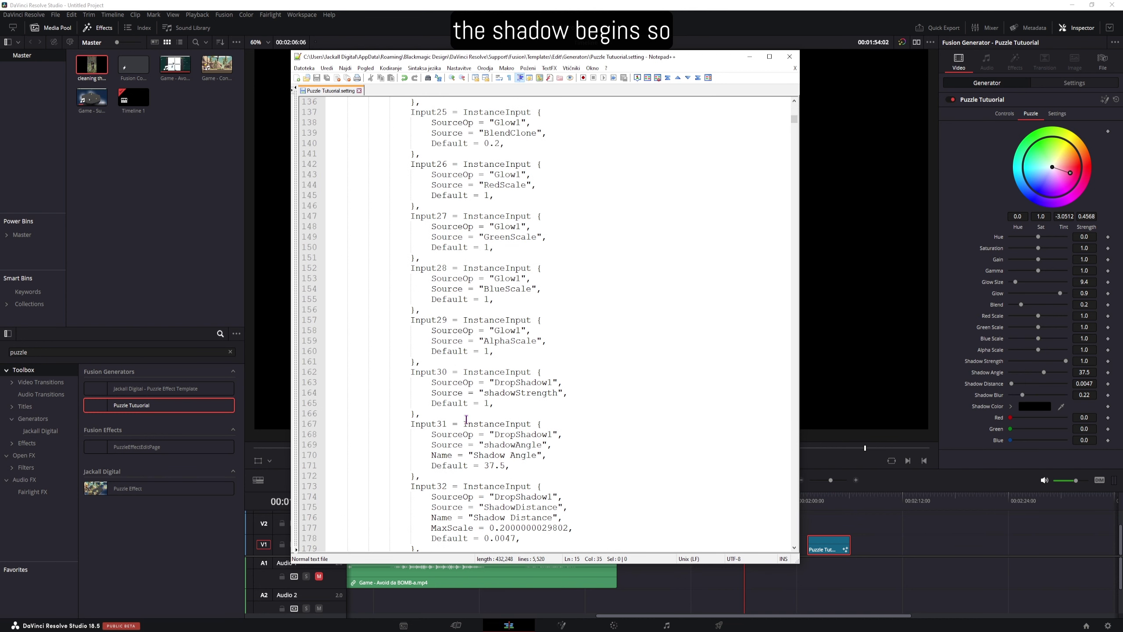
click(501, 404)
key(Return)
text(Pa)
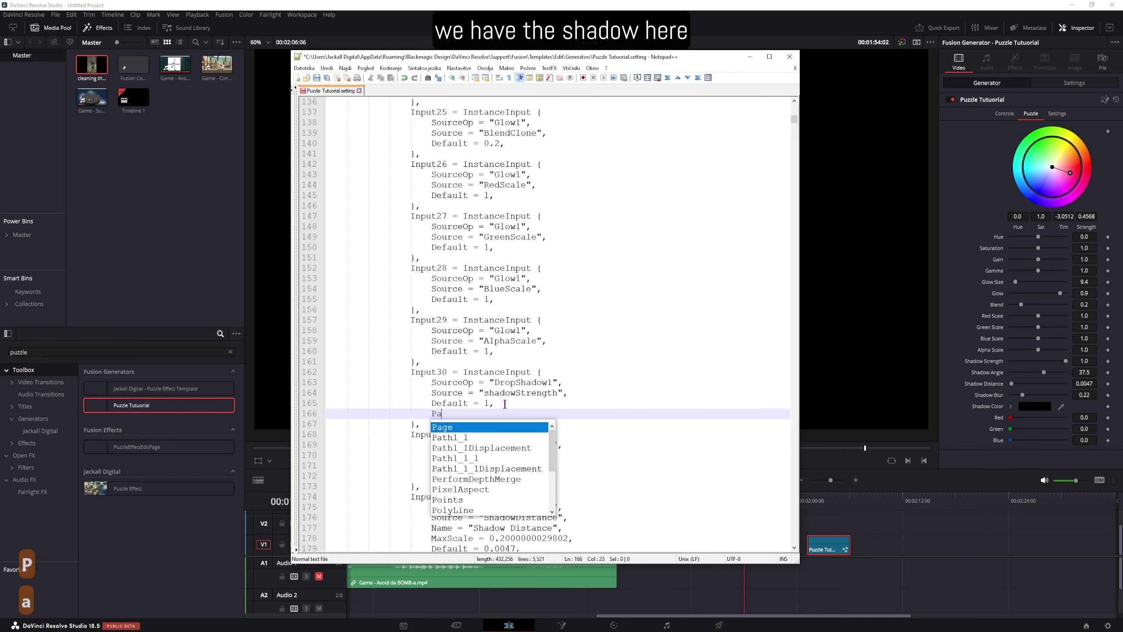
text(ge = "",)
key(Left)
key(Left)
text(Shadow)
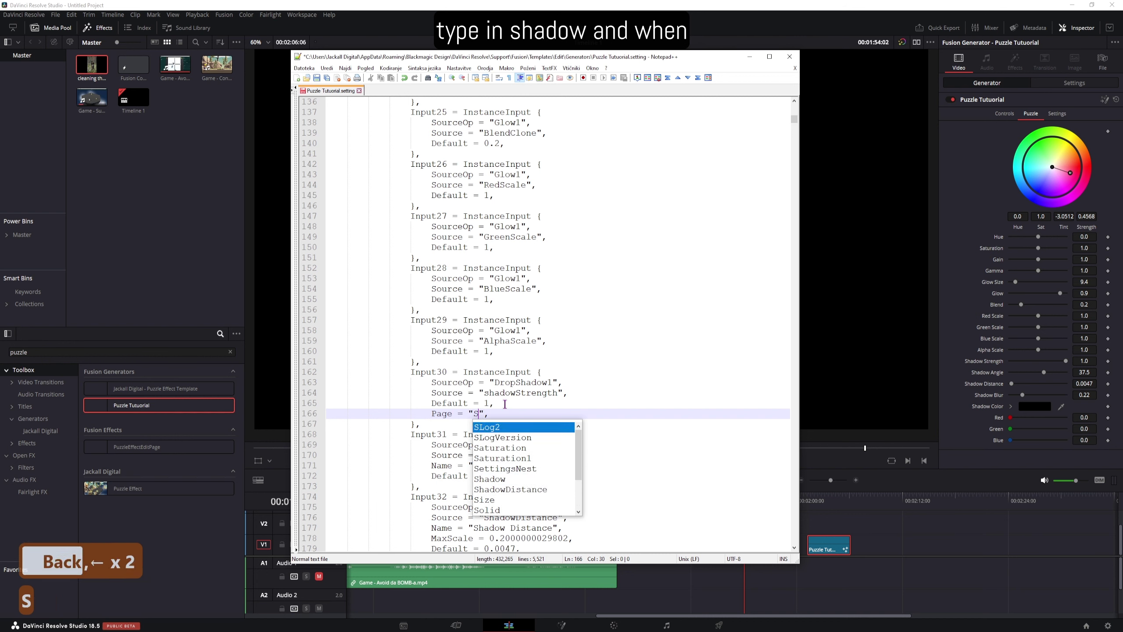
click(557, 403)
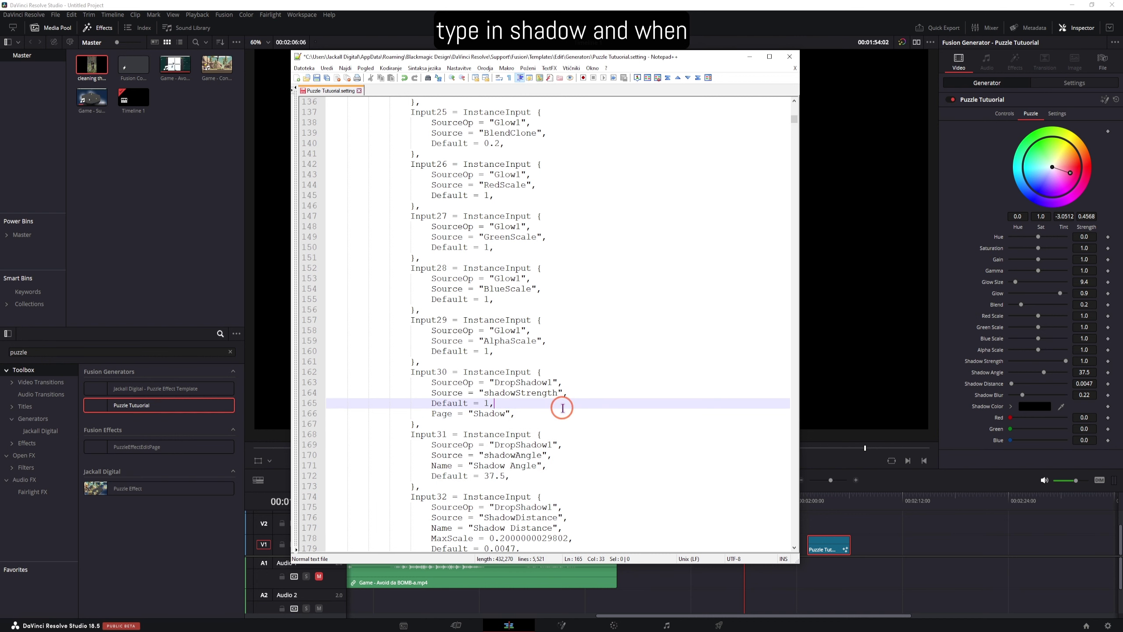
key(ctrl+s)
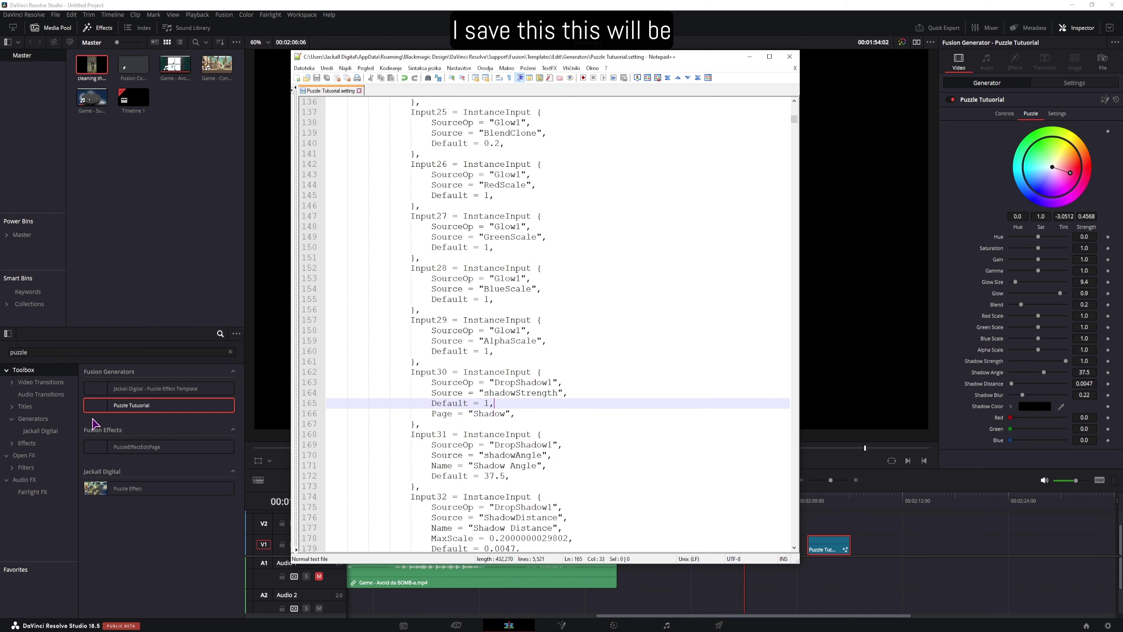
Back in DaVinci Resolve, place a third Puzzle Tutuorial generator on V1 after the second one, starting at about 00:02:08
click(170, 557)
click(106, 413)
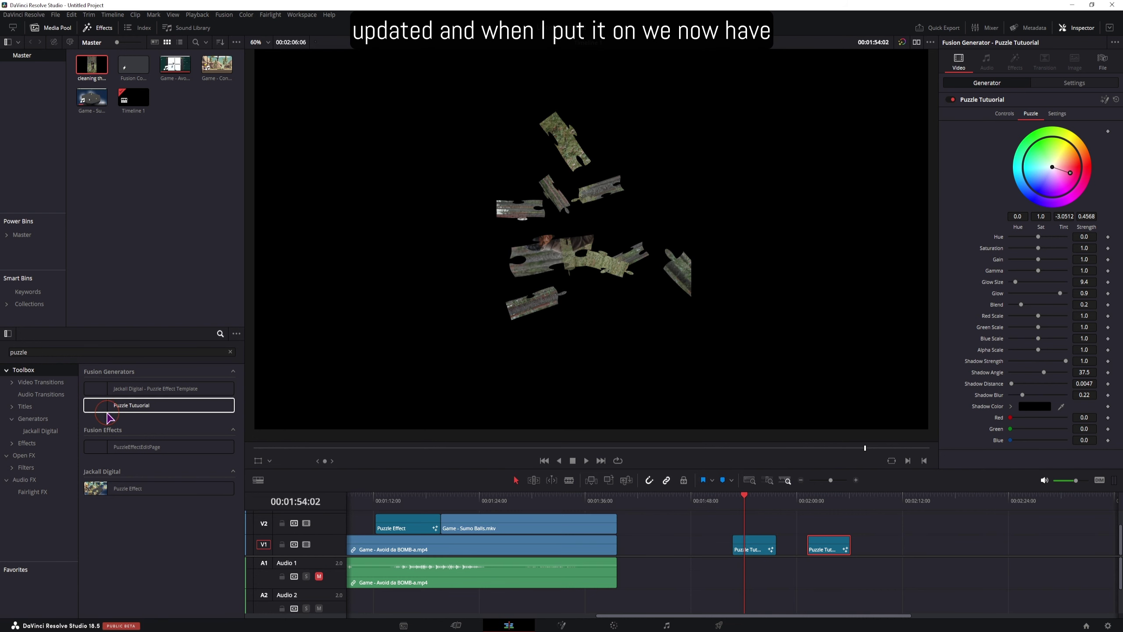
drag(99, 409, 898, 548)
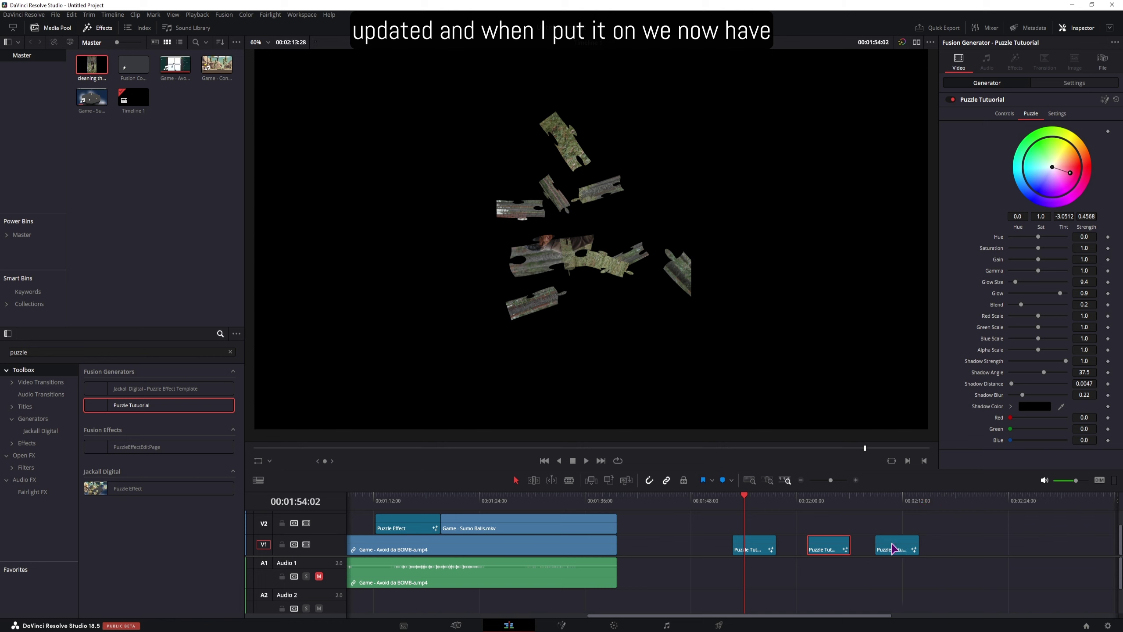
Check the third generator's Puzzle and Shadow pages, and assign Game - Construction on Time.mp4 as its media clip
click(1017, 115)
click(1044, 115)
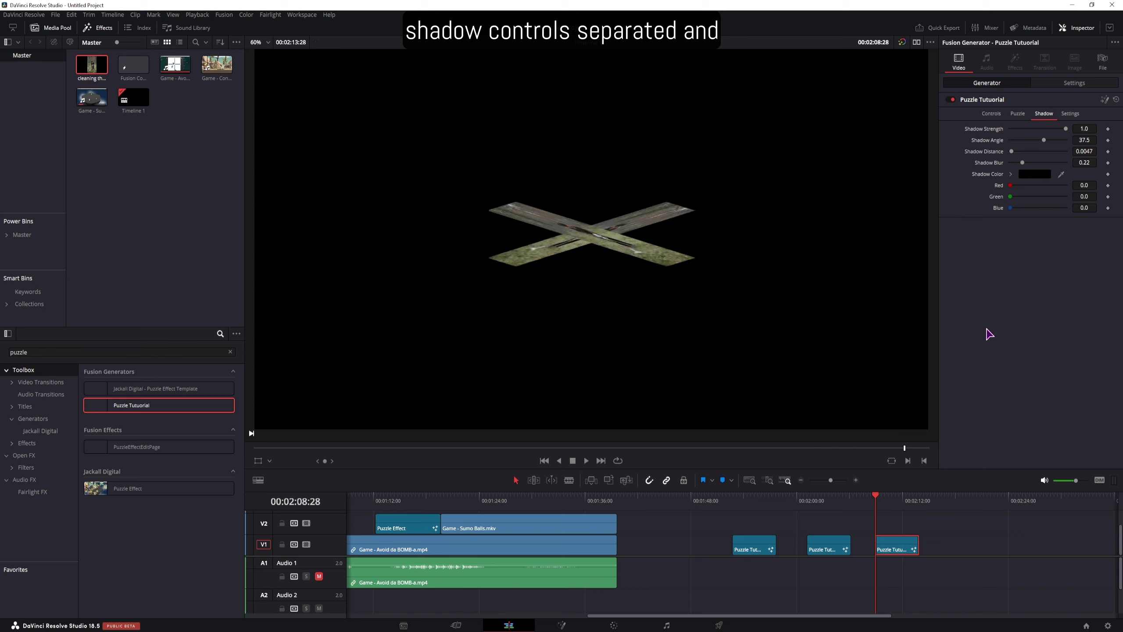
click(990, 114)
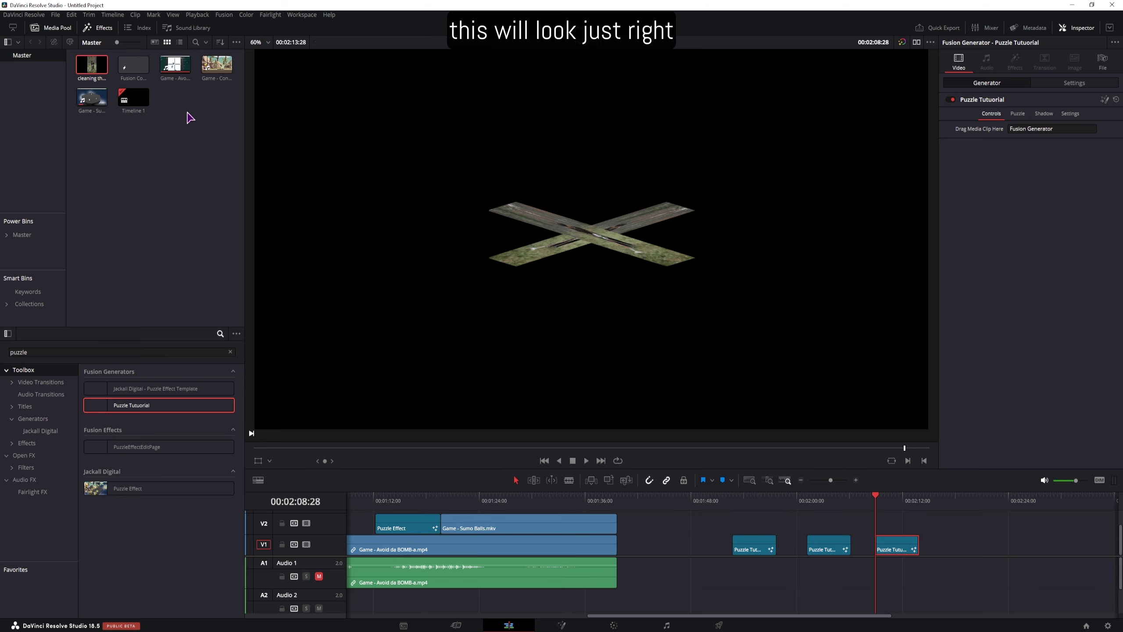
drag(217, 64, 1023, 133)
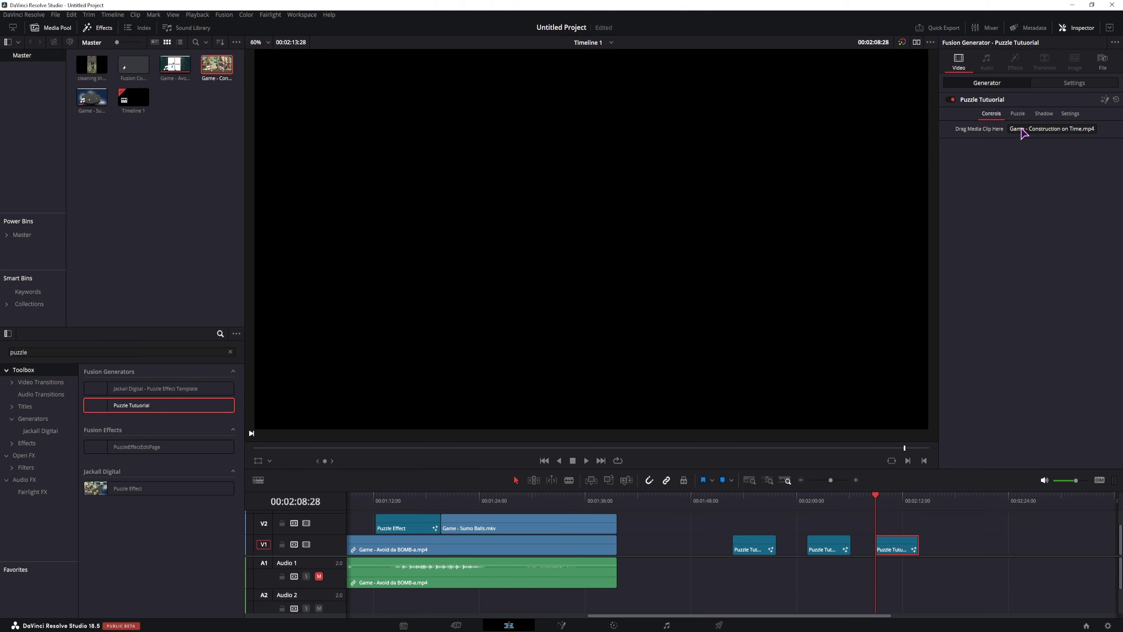